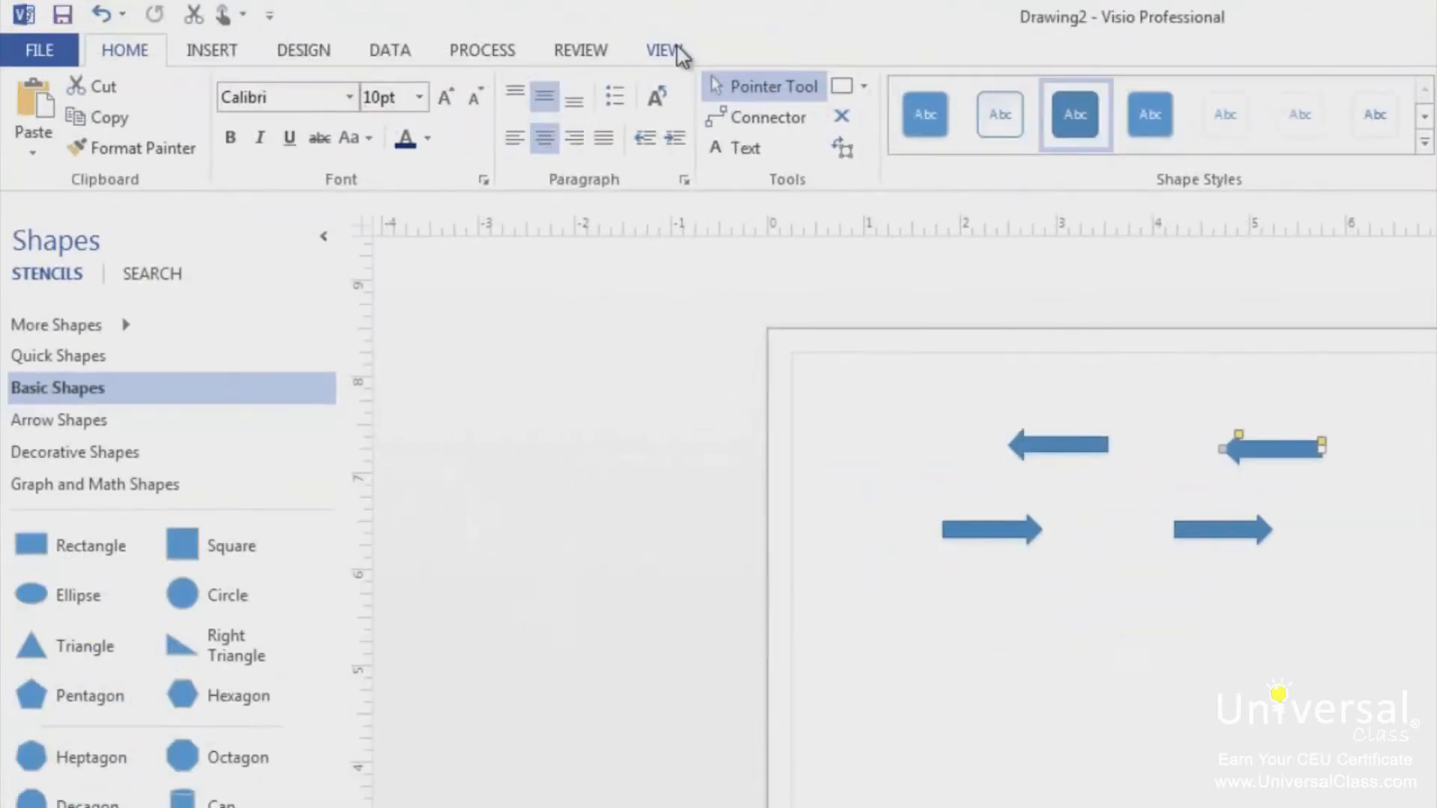
Display the grid and move the two right-pointing arrows to line up directly below the two left-pointing arrows.
left_click(664, 50)
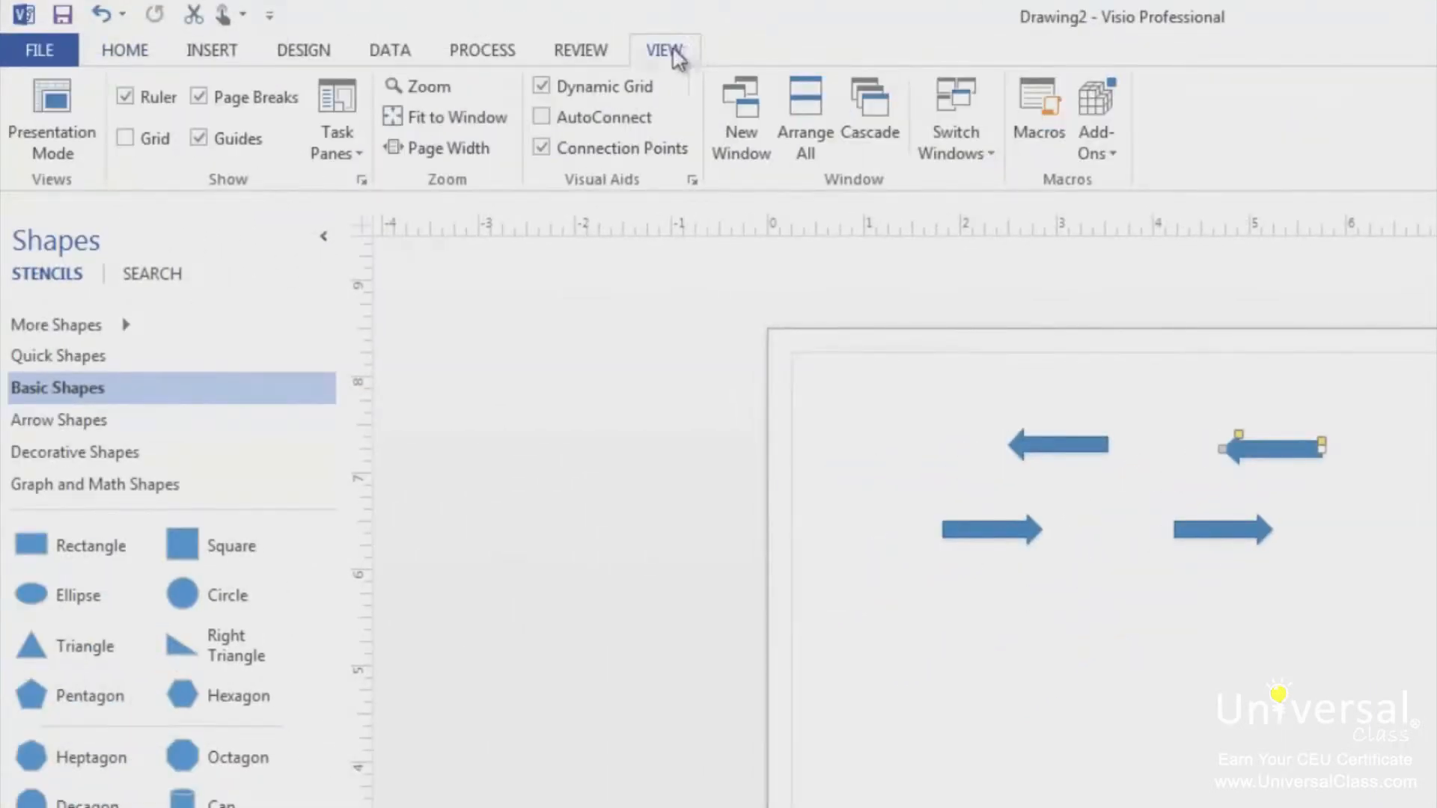
left_click(169, 140)
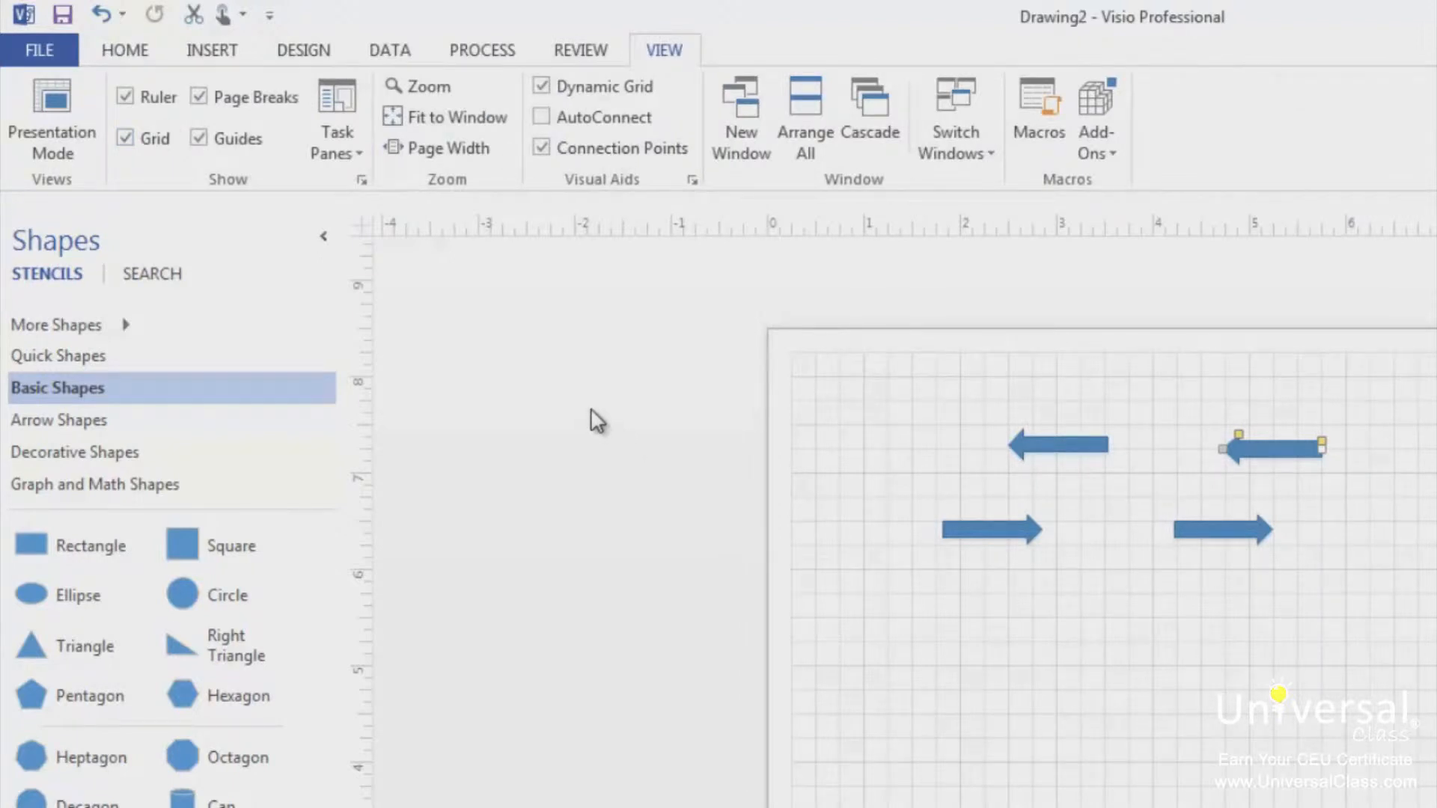
mouse_move(1210, 536)
left_mouse_down()
mouse_move(1277, 536)
mouse_move(1263, 544)
left_mouse_up()
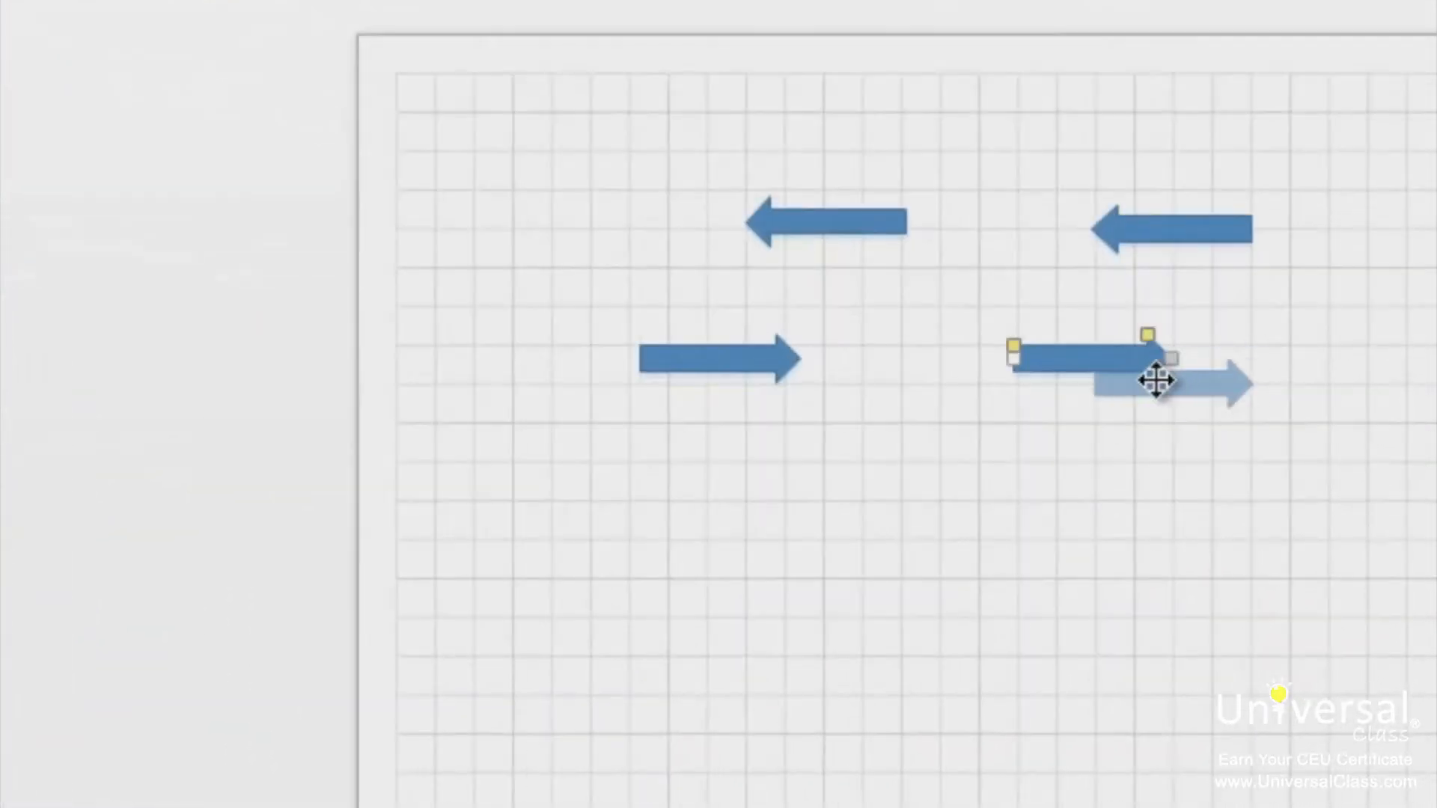
left_click_drag(1156, 382, 1156, 382)
left_click_drag(744, 353, 846, 402)
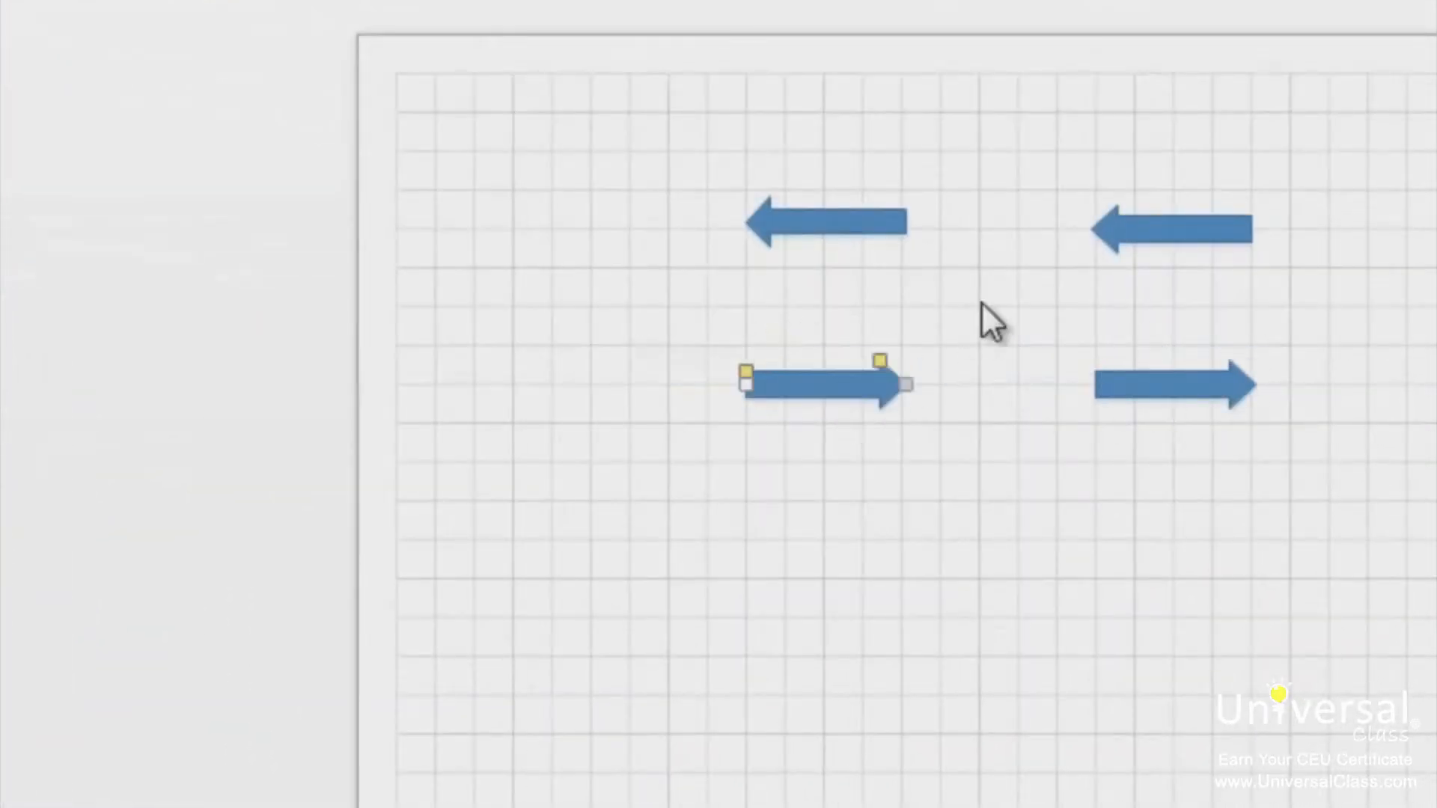
left_click(1018, 274)
mouse_move(820, 236)
left_mouse_down()
mouse_move(824, 257)
mouse_move(824, 238)
left_mouse_up()
left_click(1030, 347)
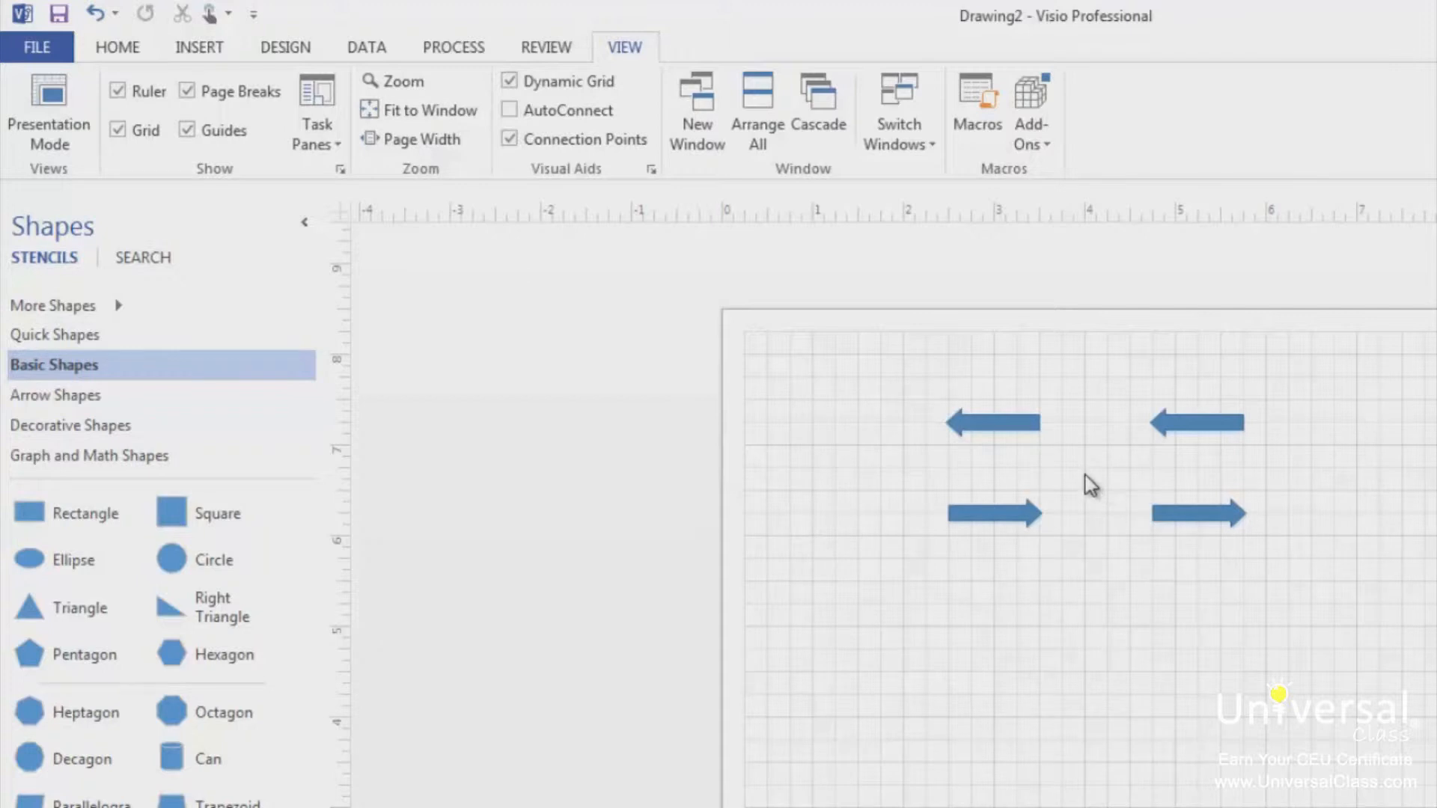
Add a hexagon and a pentagon in a row below the arrows, and a circle, square and triangle in a row beneath them.
left_click_drag(171, 654, 934, 717)
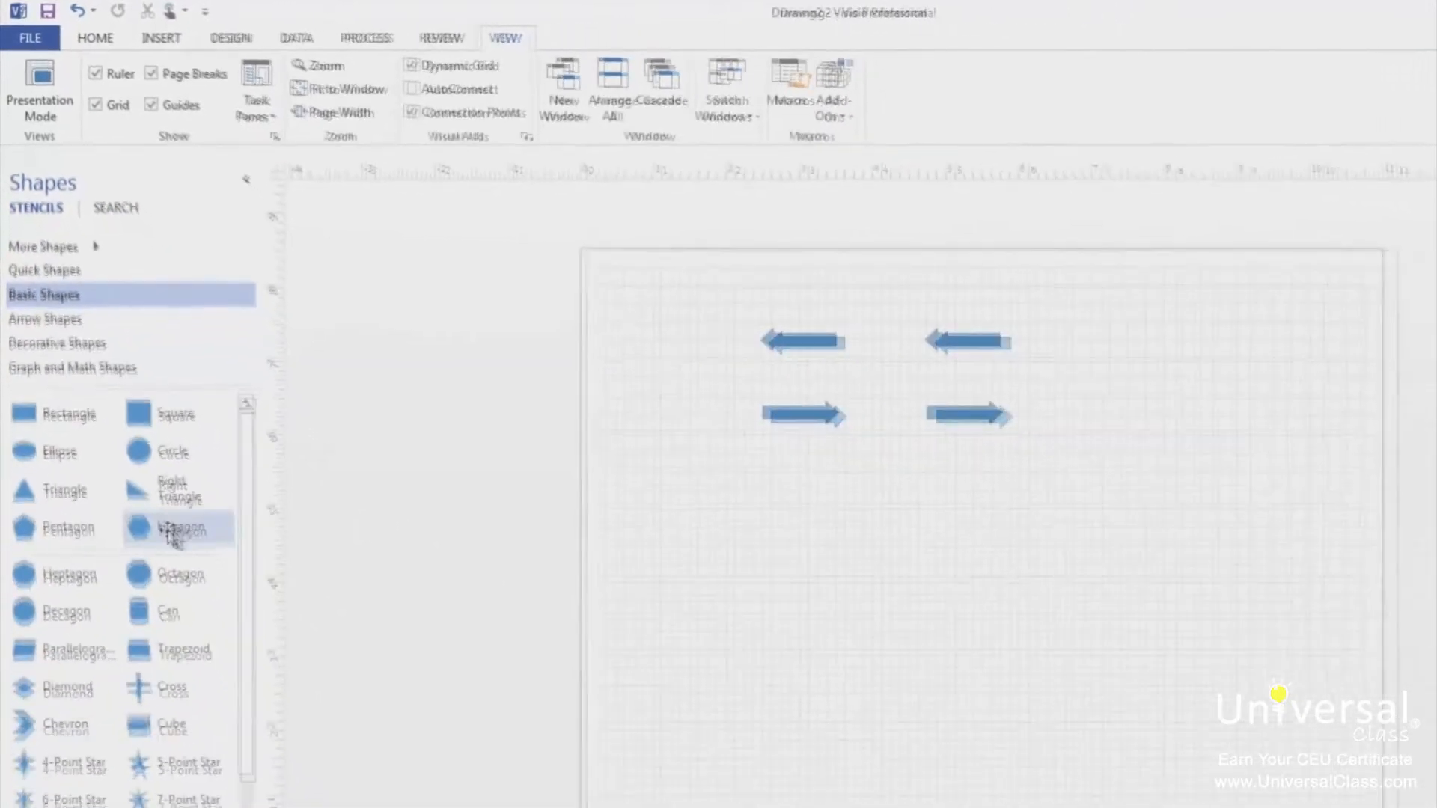
left_click_drag(697, 532, 696, 533)
left_click_drag(46, 487, 945, 531)
left_click_drag(129, 418, 735, 694)
left_click_drag(163, 390, 880, 703)
left_click_drag(119, 470, 1047, 698)
left_click(1117, 528)
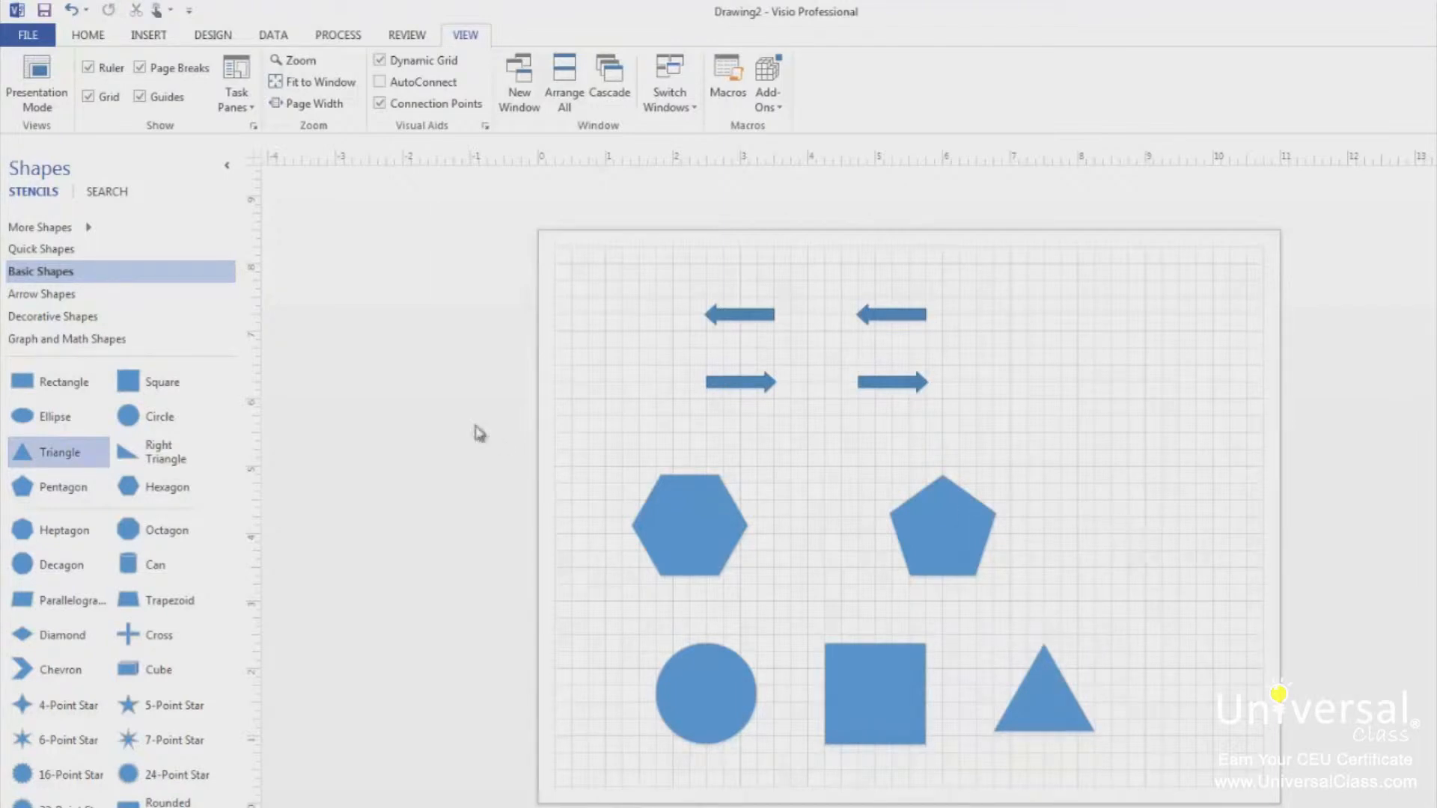
Align the hexagon and pentagon by their left sides, and also apply Align Top to them.
left_click_drag(550, 442, 934, 557)
left_click_drag(1098, 599, 1159, 612)
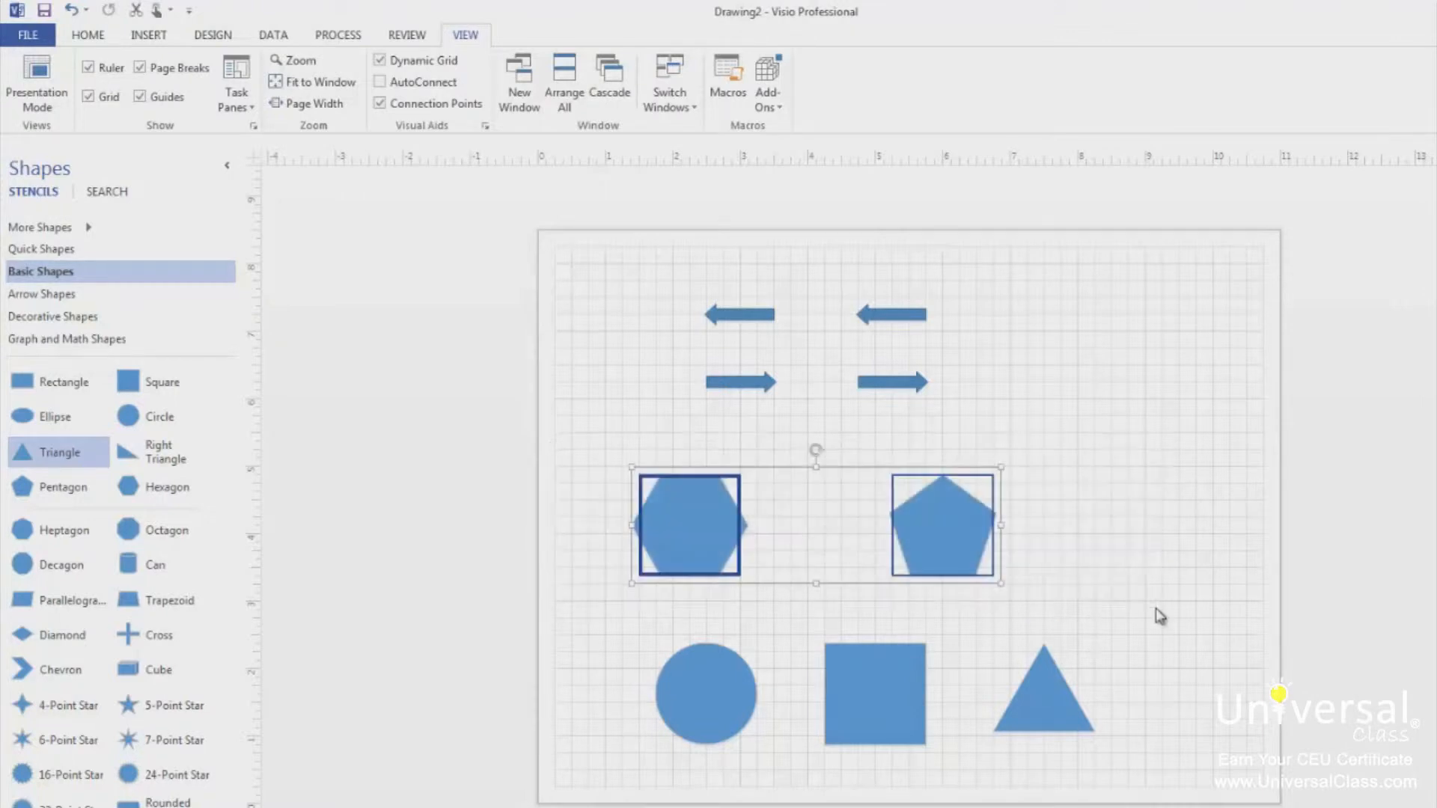
left_click(88, 37)
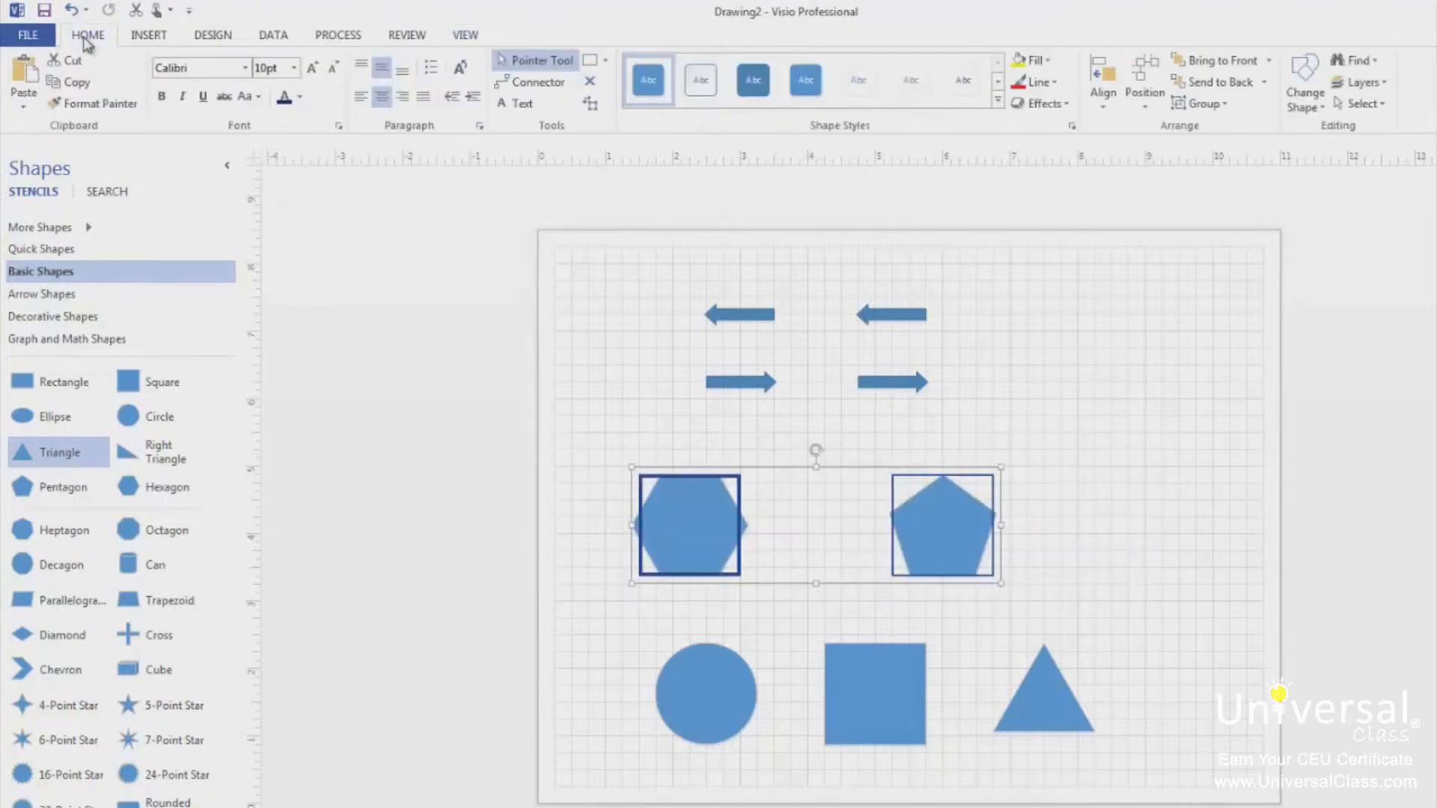
left_click(1106, 93)
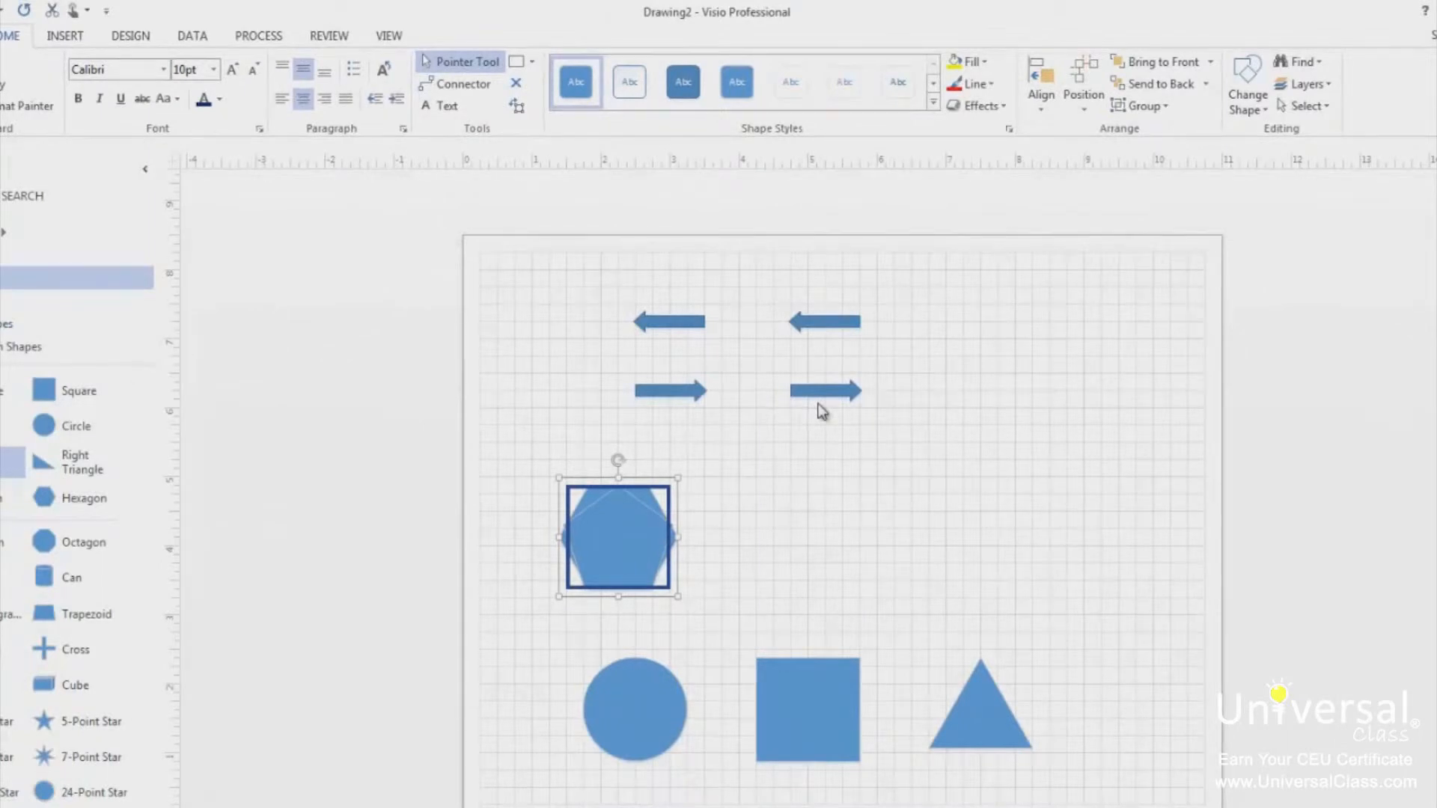
left_click(1041, 81)
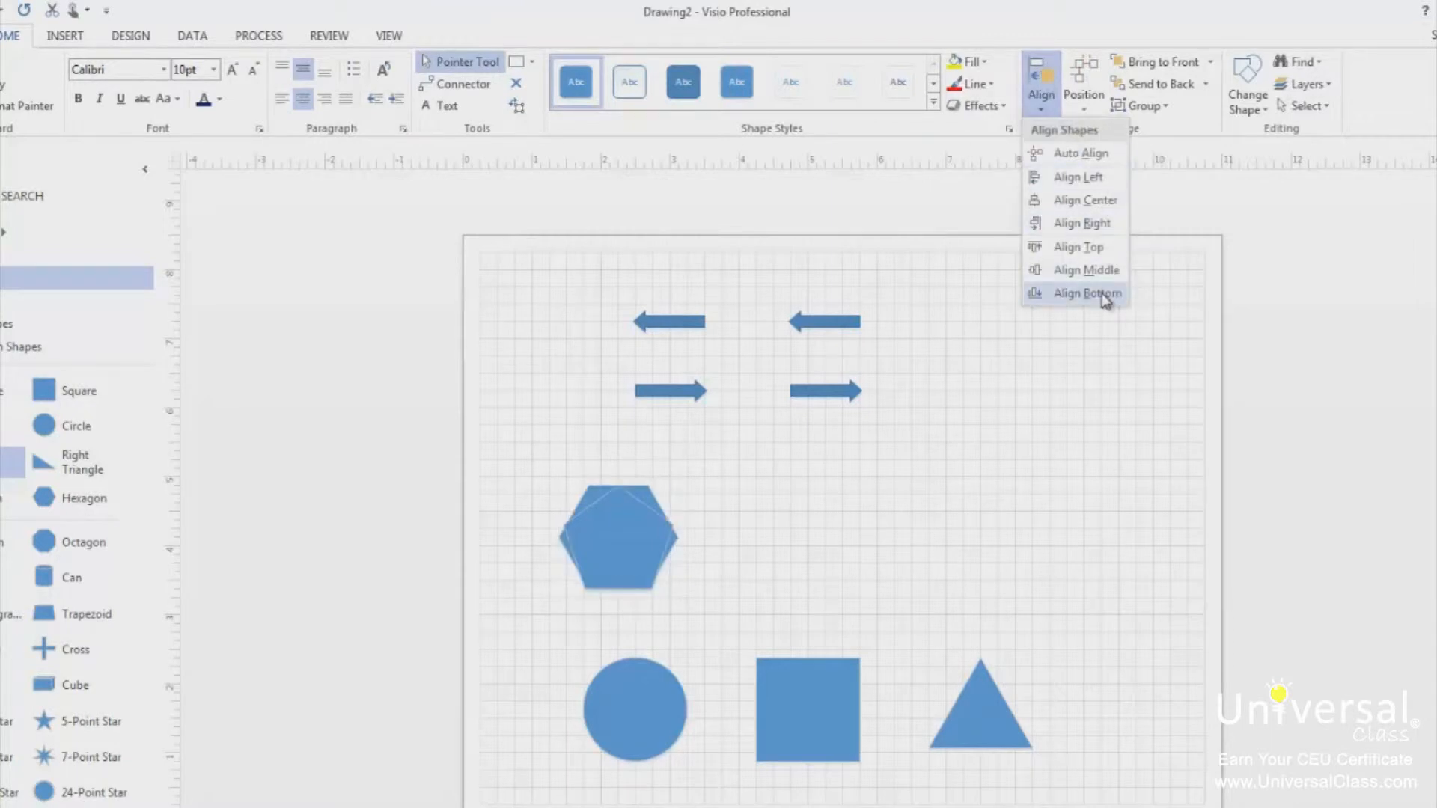
left_click(1094, 249)
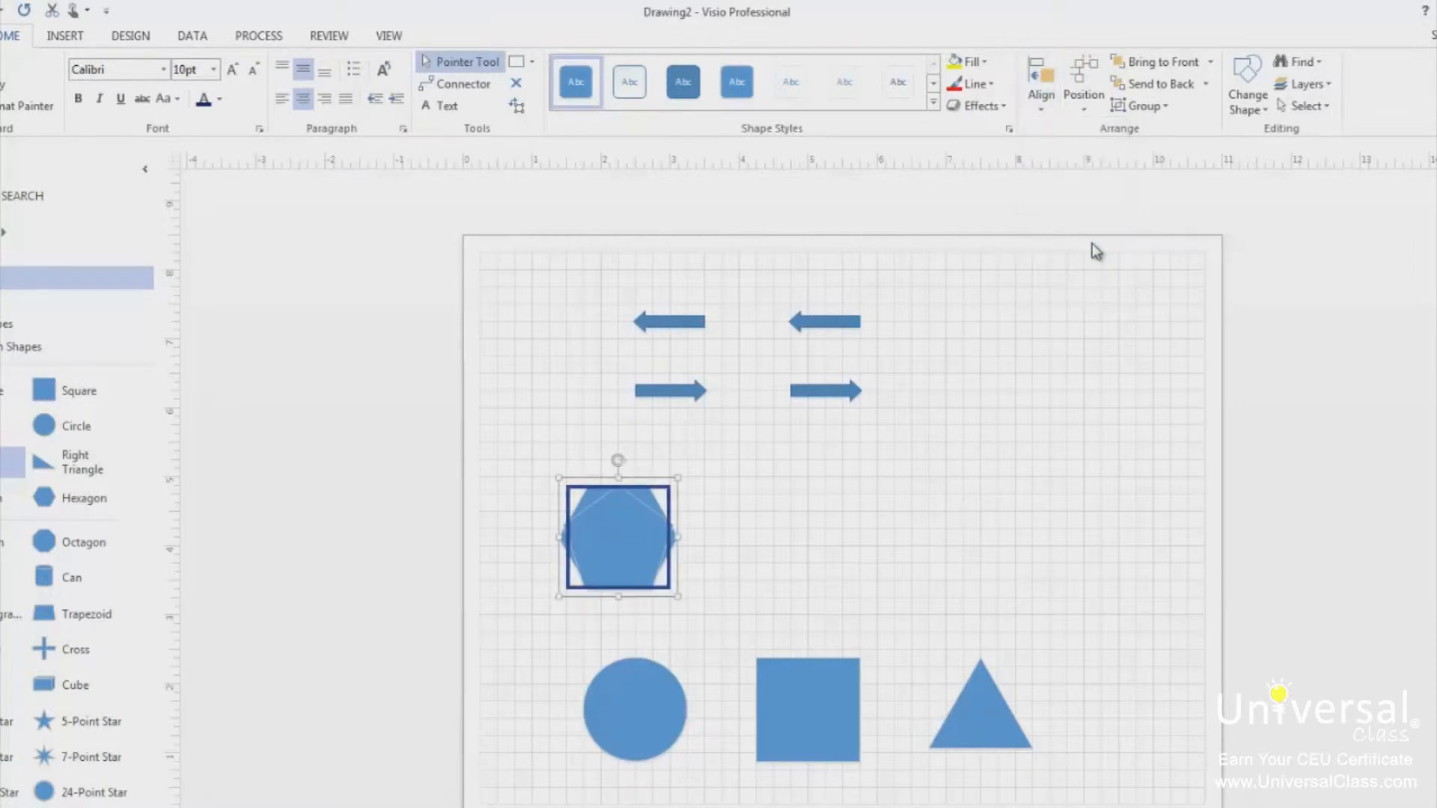
left_click(1088, 413)
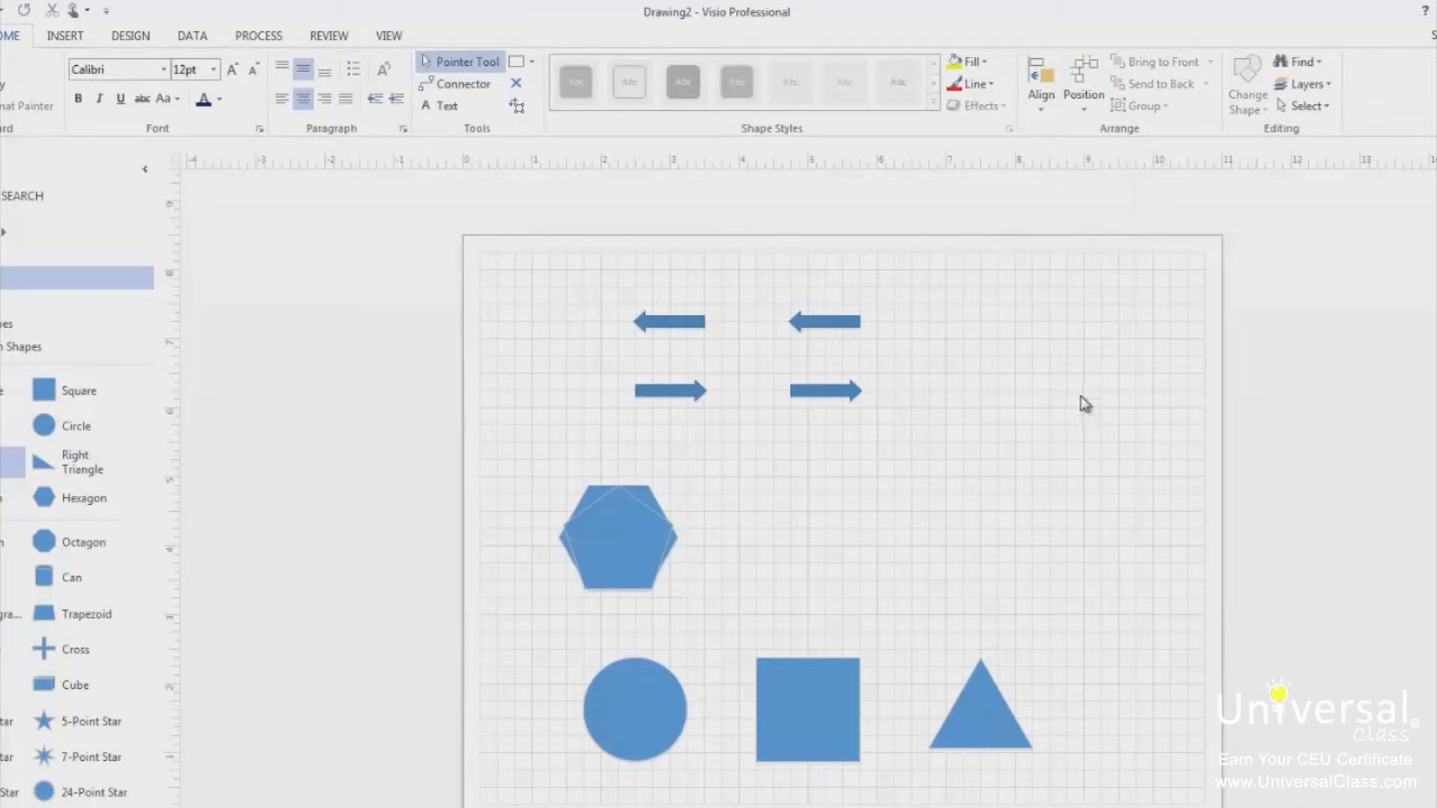
Move the pentagon off the hexagon to the right side of the row and apply Align Middle to all five basic shapes.
left_click_drag(625, 536, 944, 529)
left_click(1133, 449)
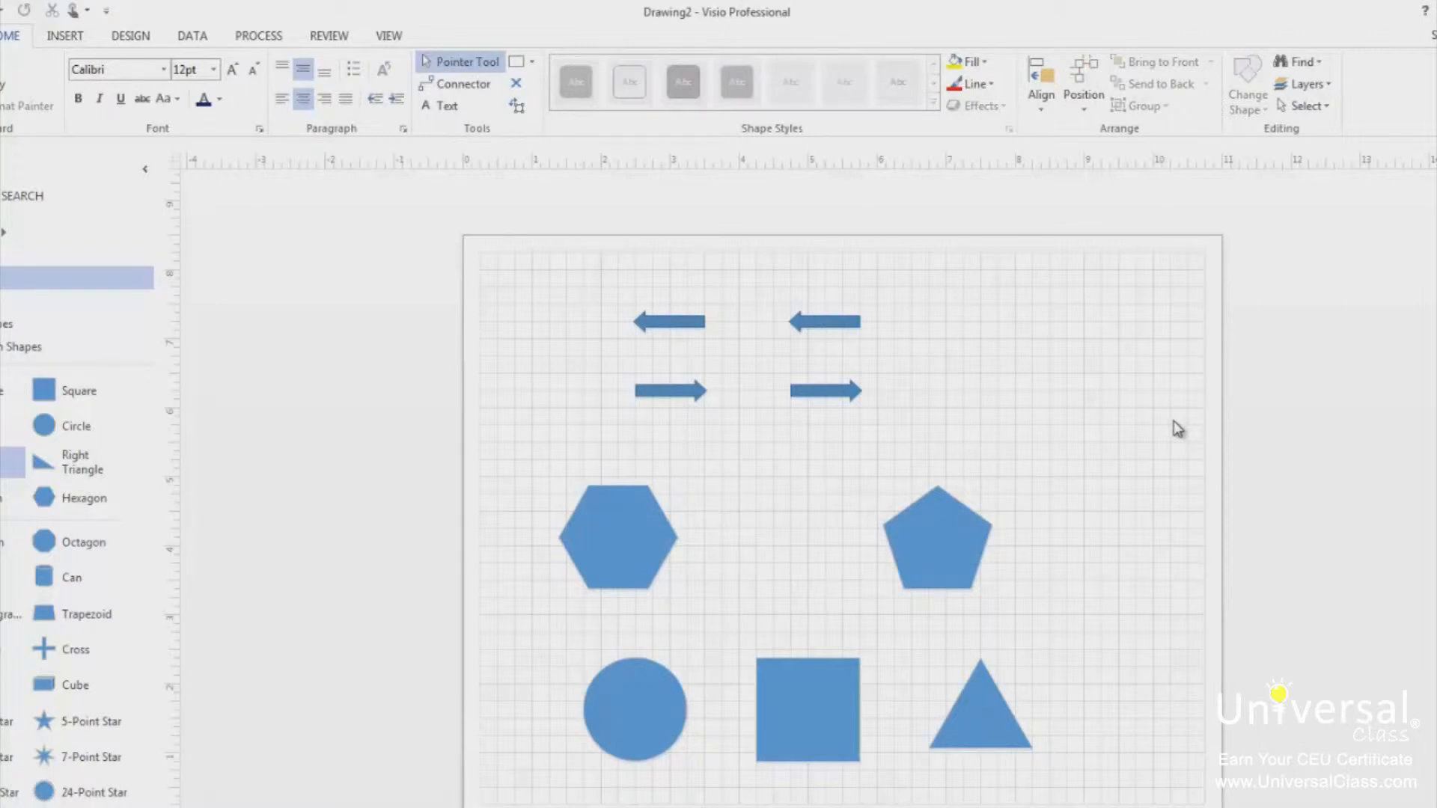
left_click_drag(1174, 421, 473, 790)
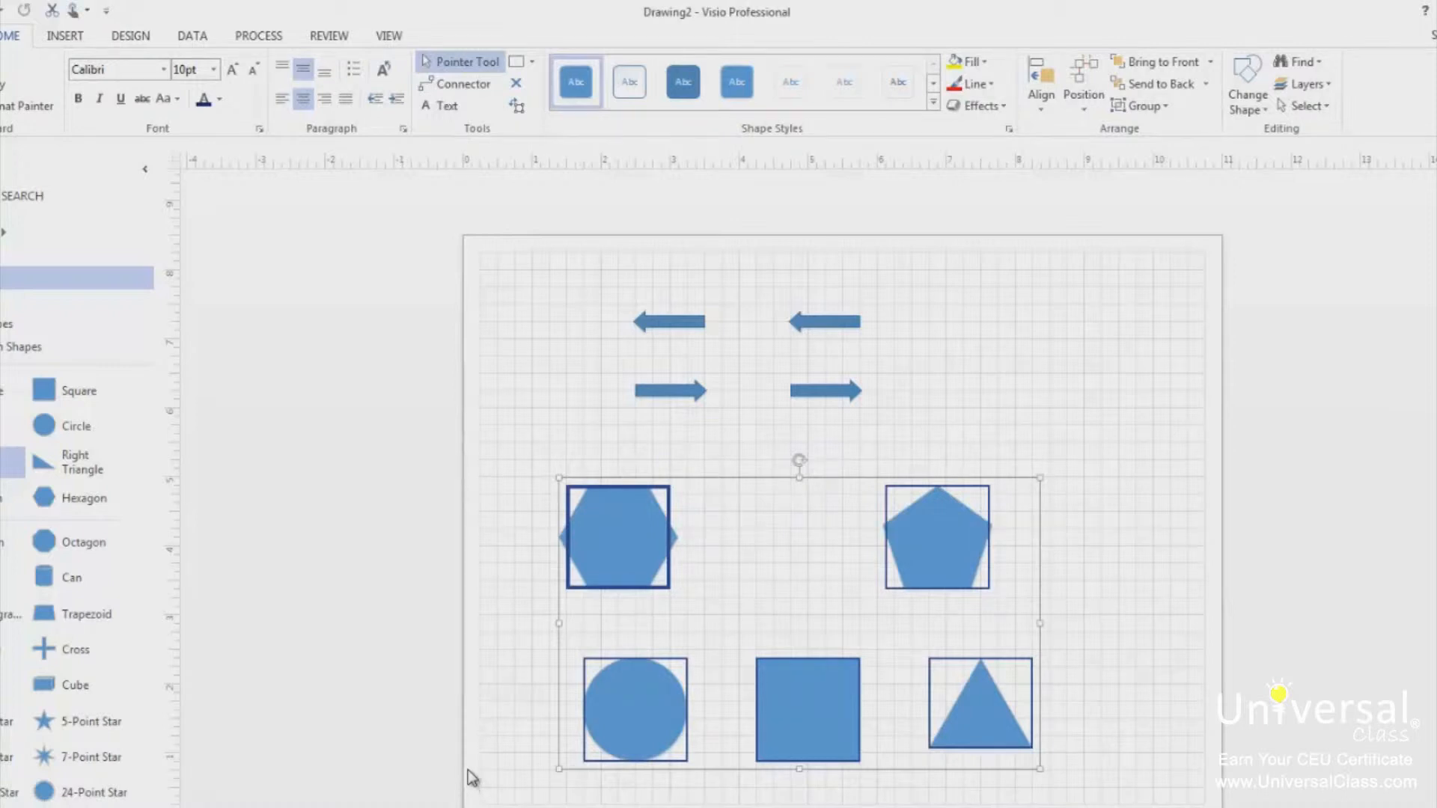
left_click(1051, 98)
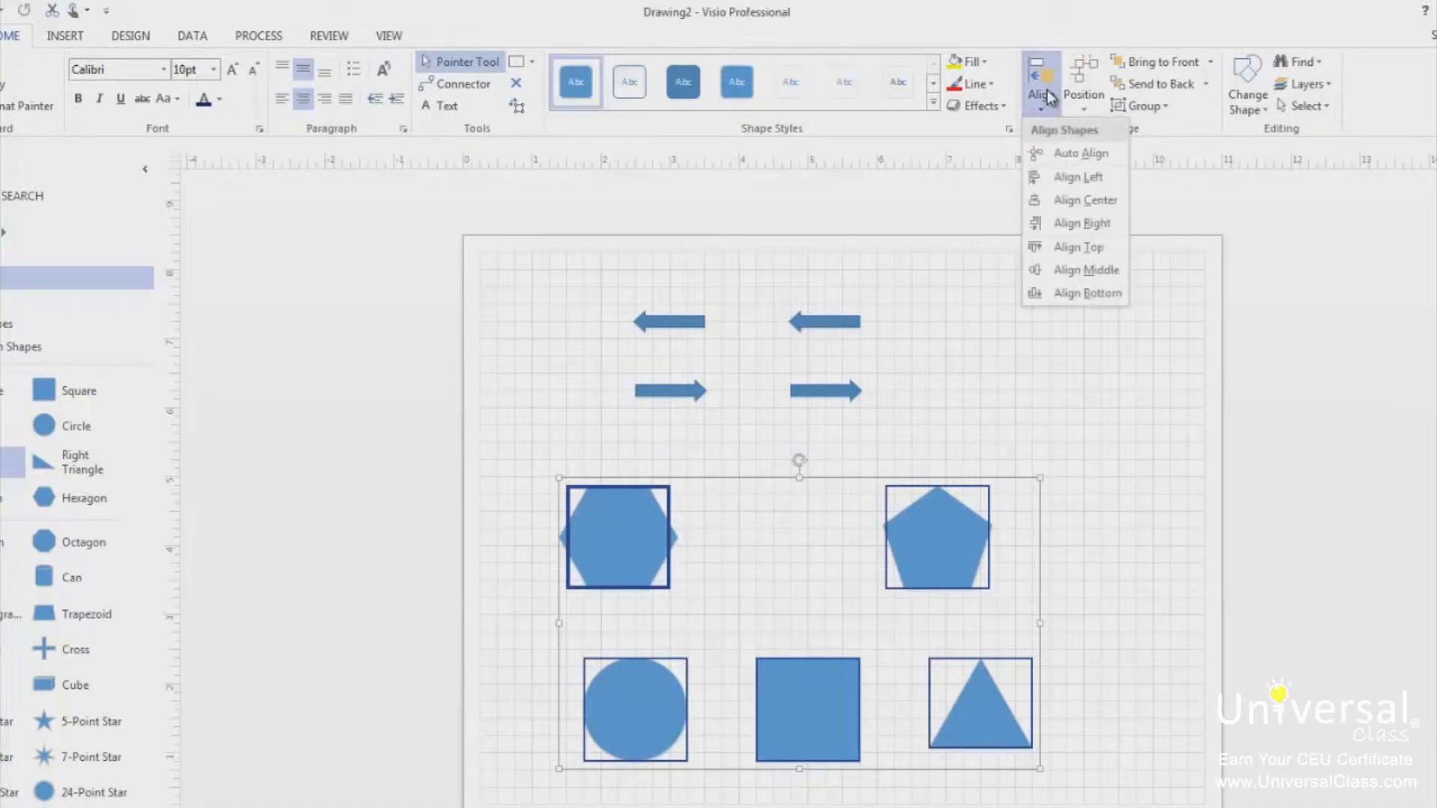
left_click(1106, 270)
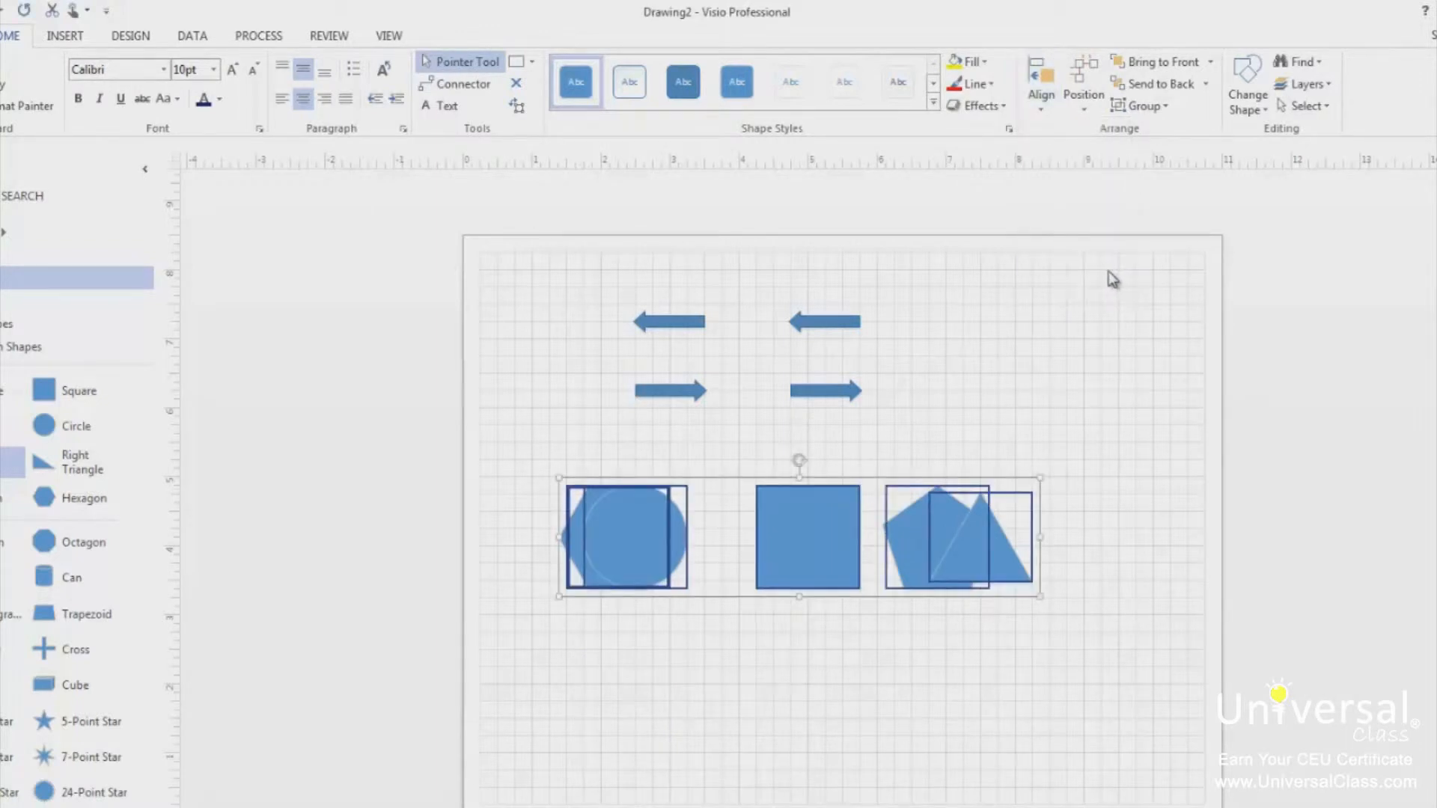
left_click(1105, 267)
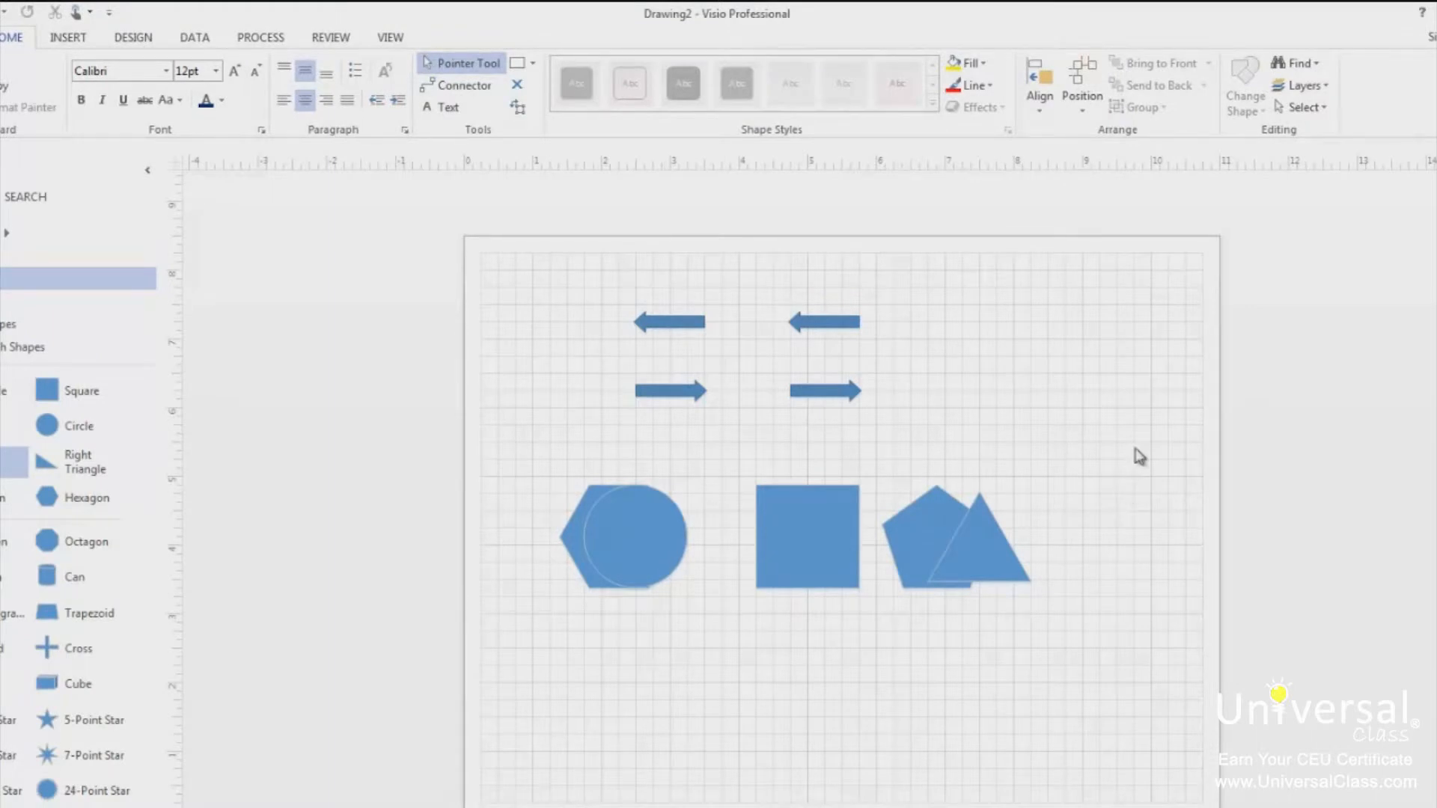
Try Auto Space on the five shapes in the aligned row.
left_click_drag(1137, 446, 399, 652)
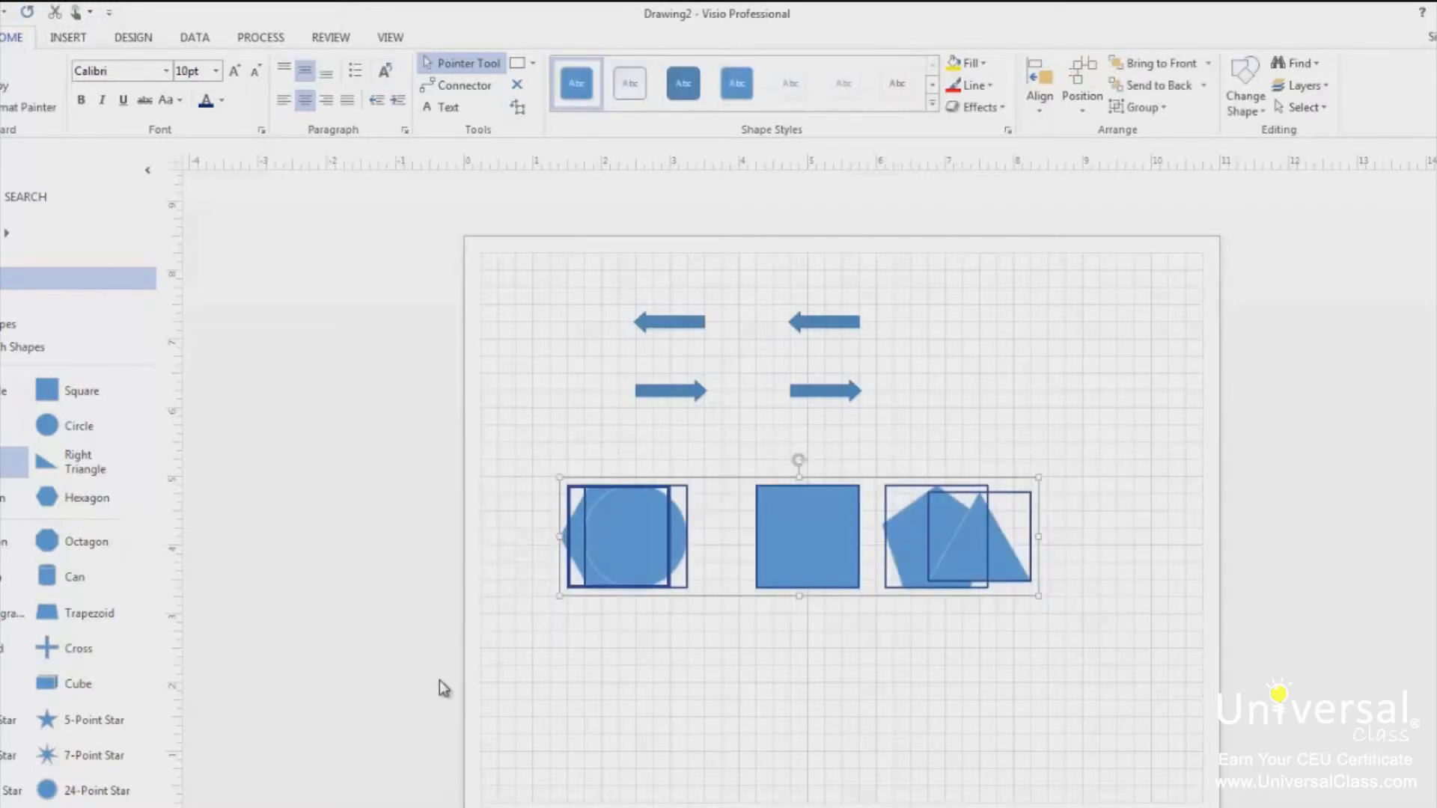
left_click(1084, 104)
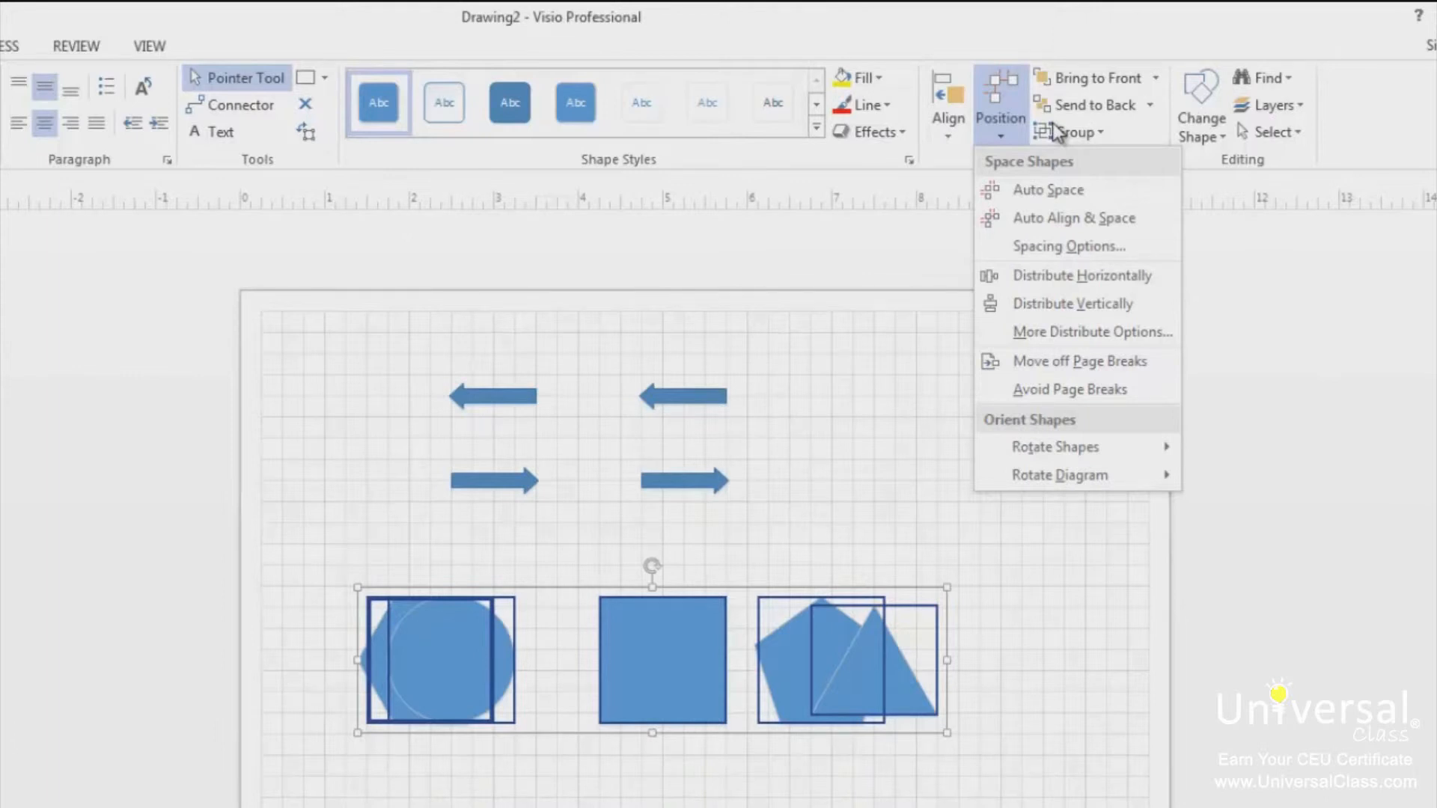
left_click(1078, 192)
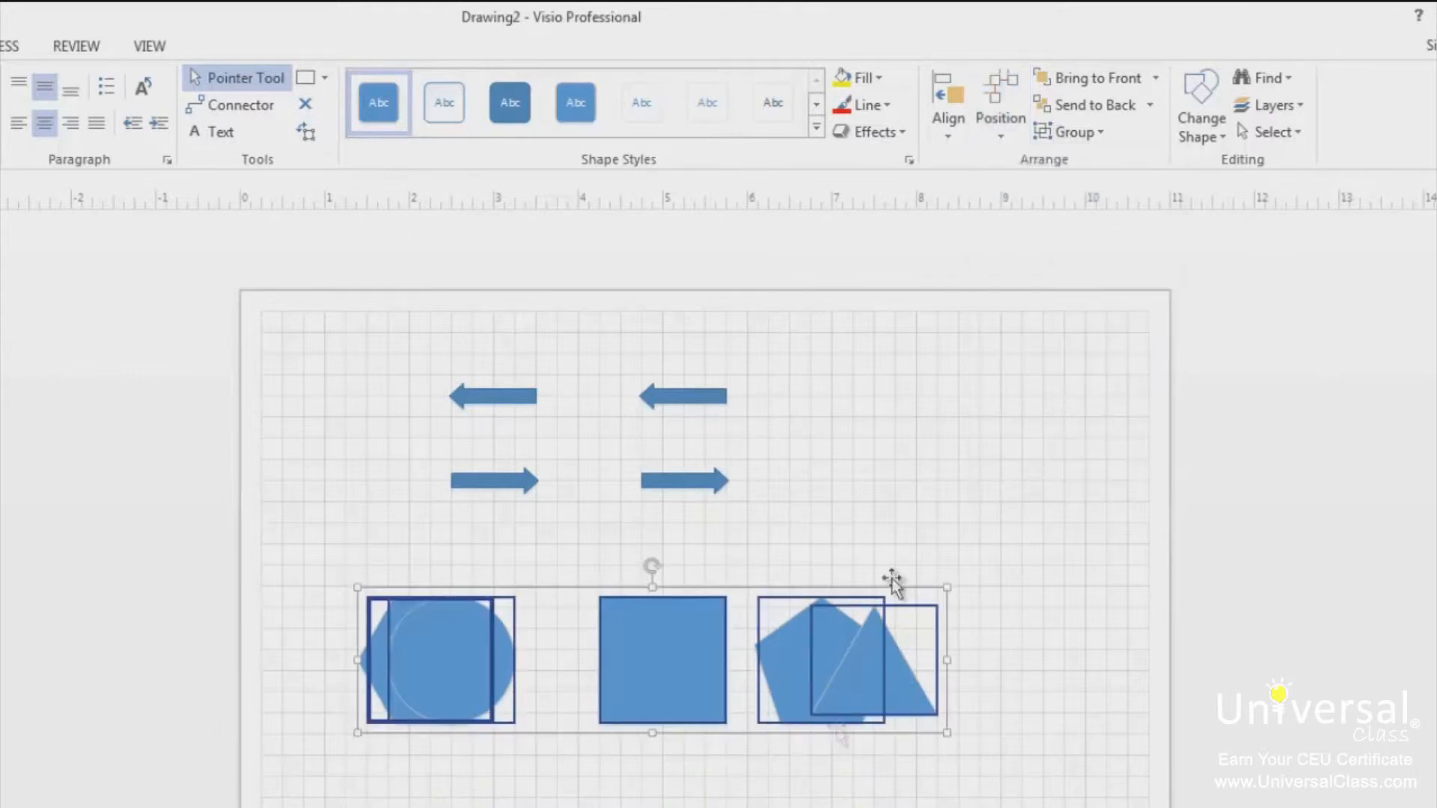
left_click(877, 537)
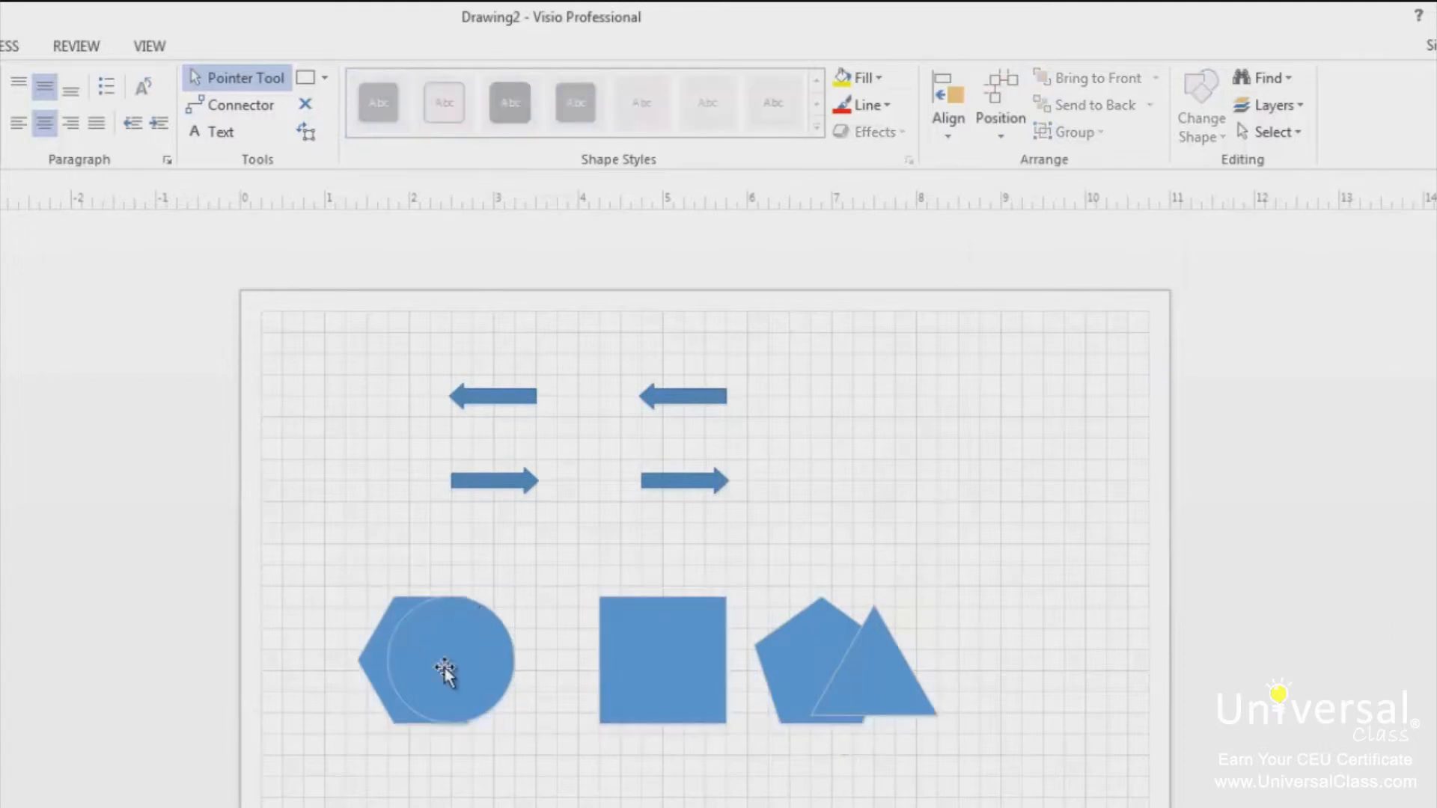
Shift the circle, pentagon and triangle along the row, and distribute all five shapes horizontally.
left_click_drag(448, 673, 765, 670)
left_click_drag(295, 569, 1126, 800)
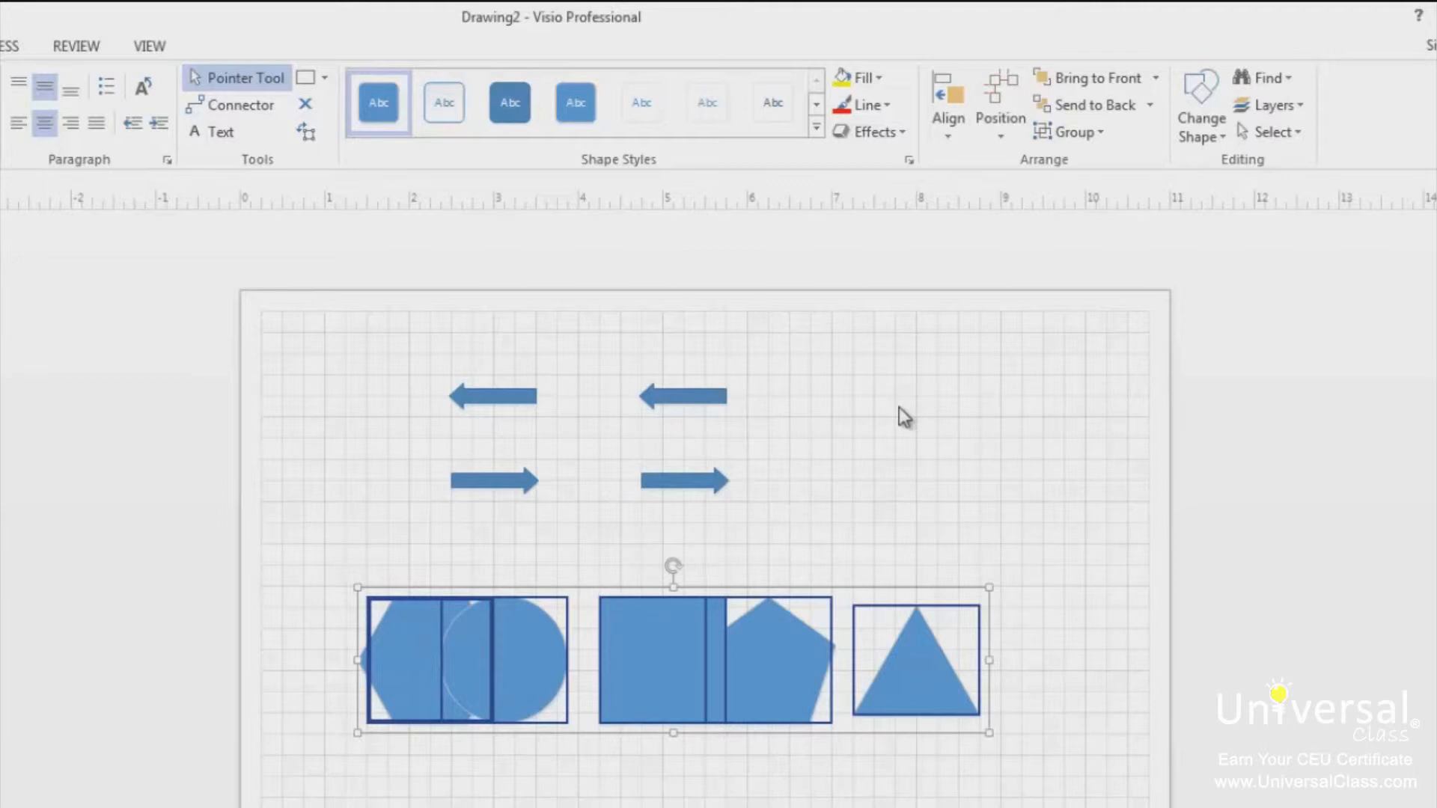
left_click(996, 118)
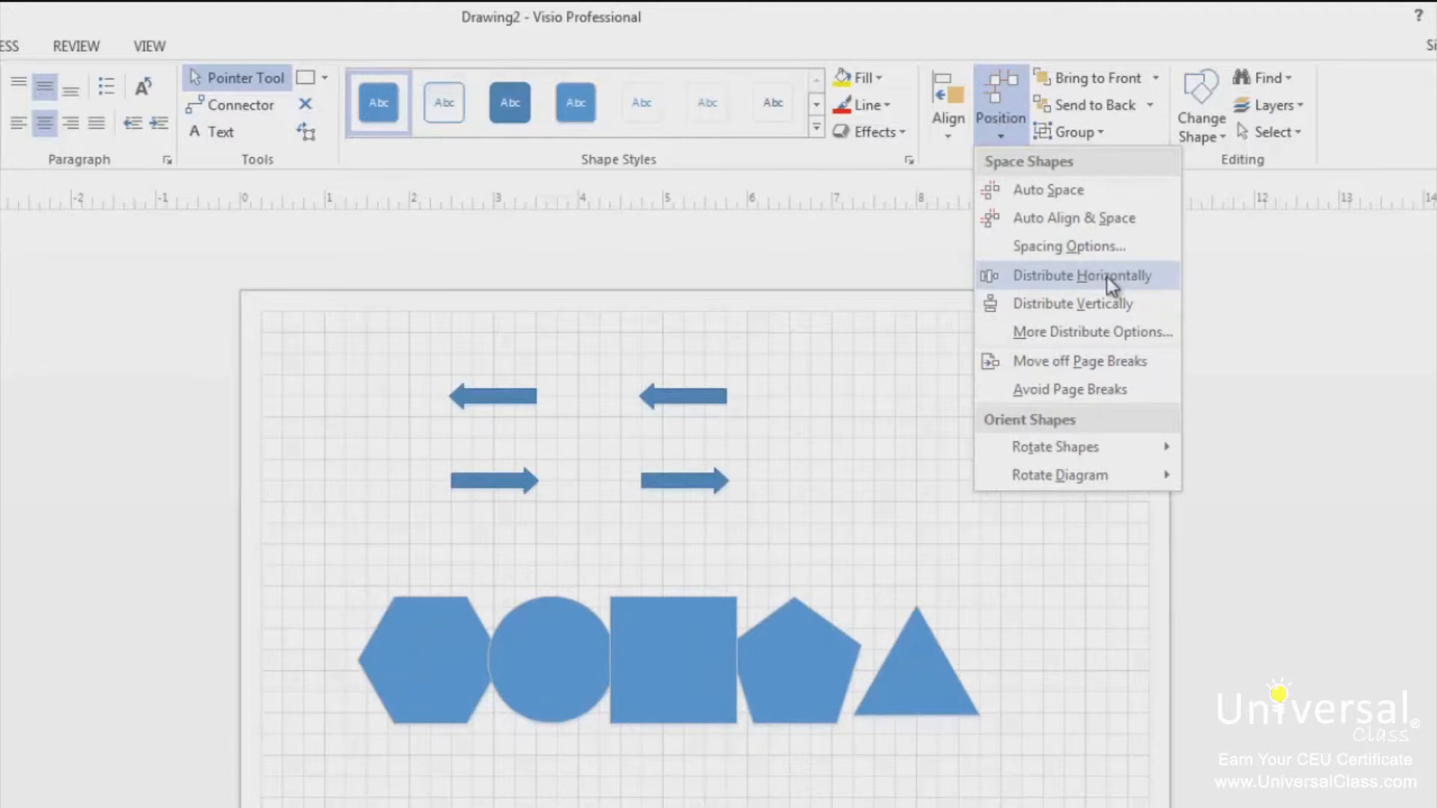
left_click(1107, 277)
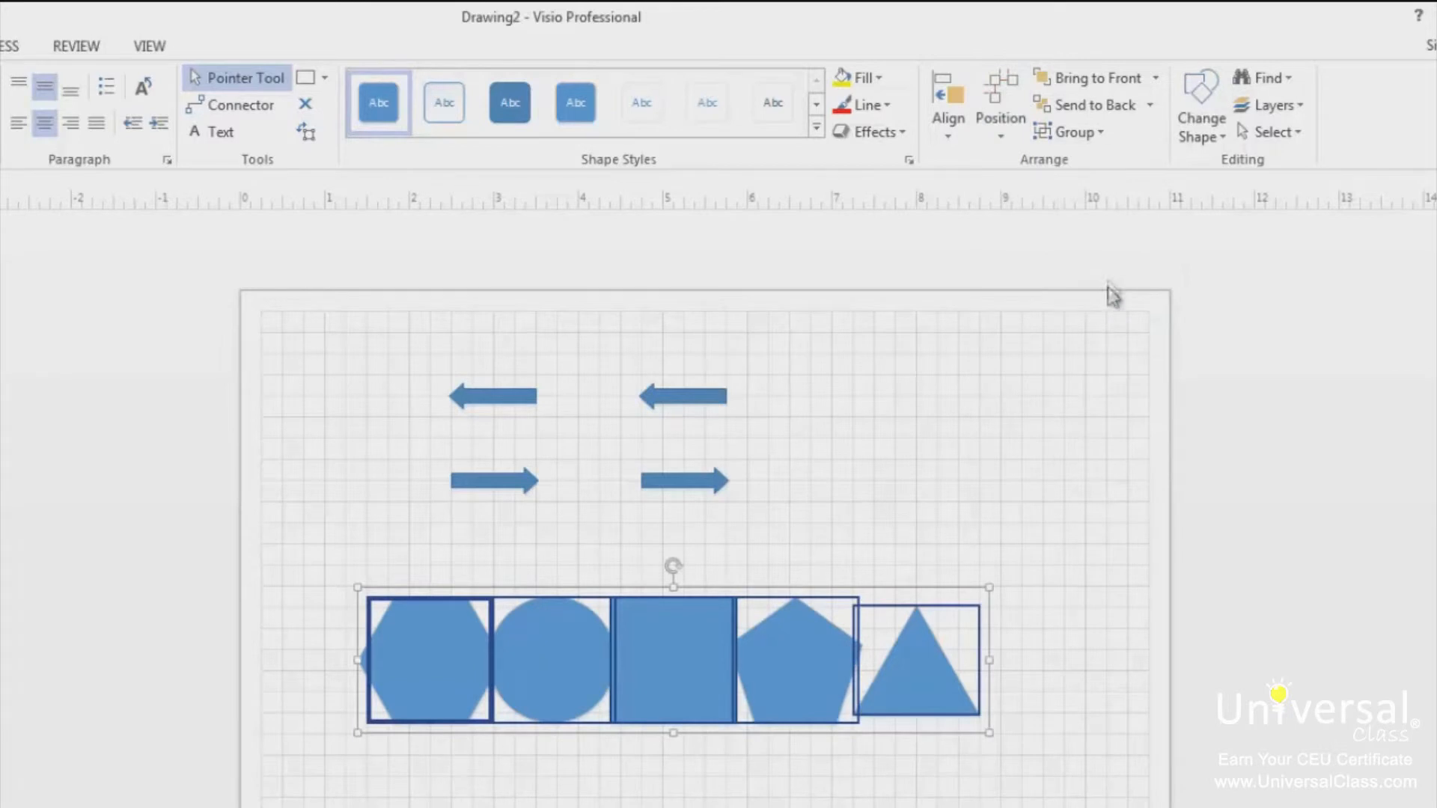
left_click(1165, 523)
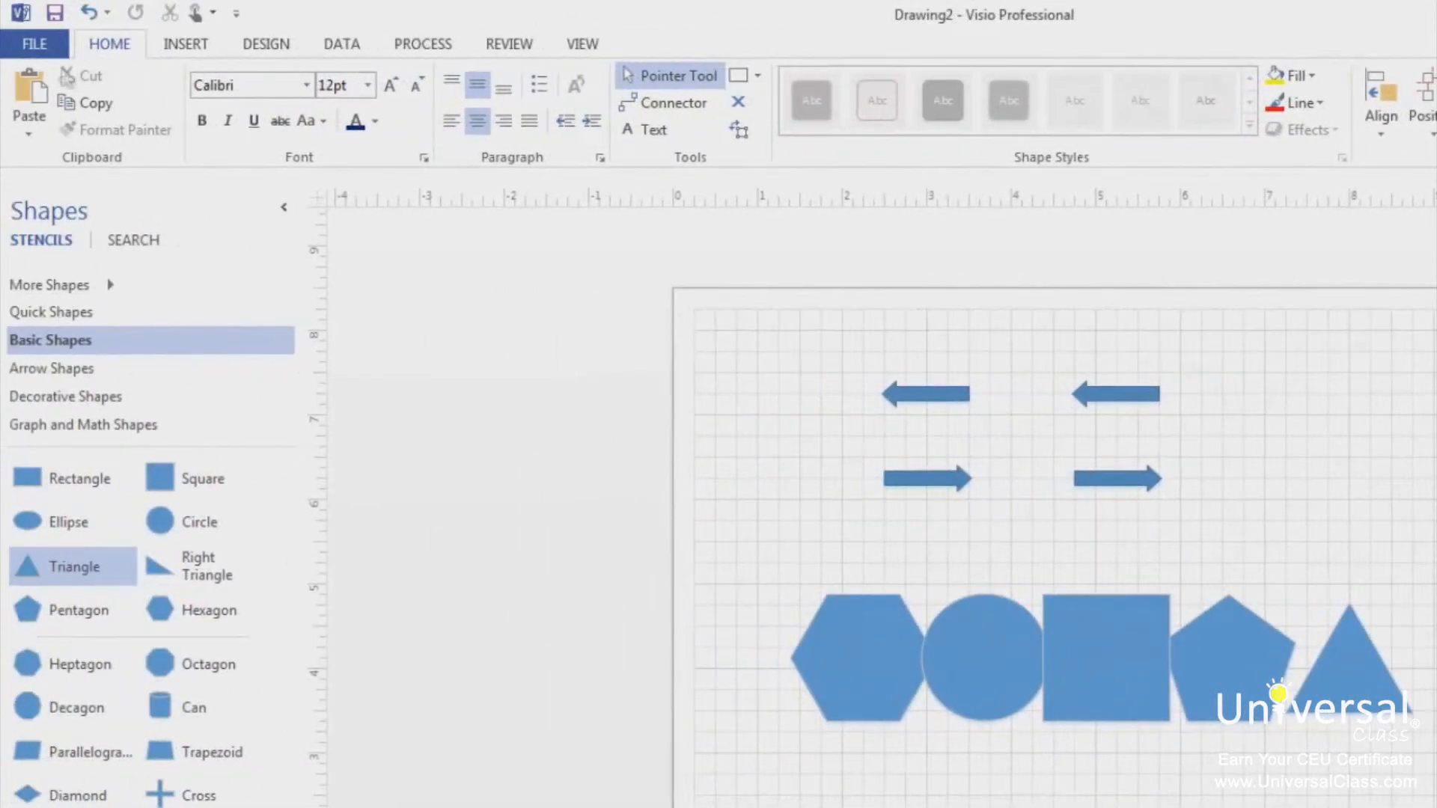
Open the Office floor plan drawing.
left_click(20, 44)
left_click(58, 188)
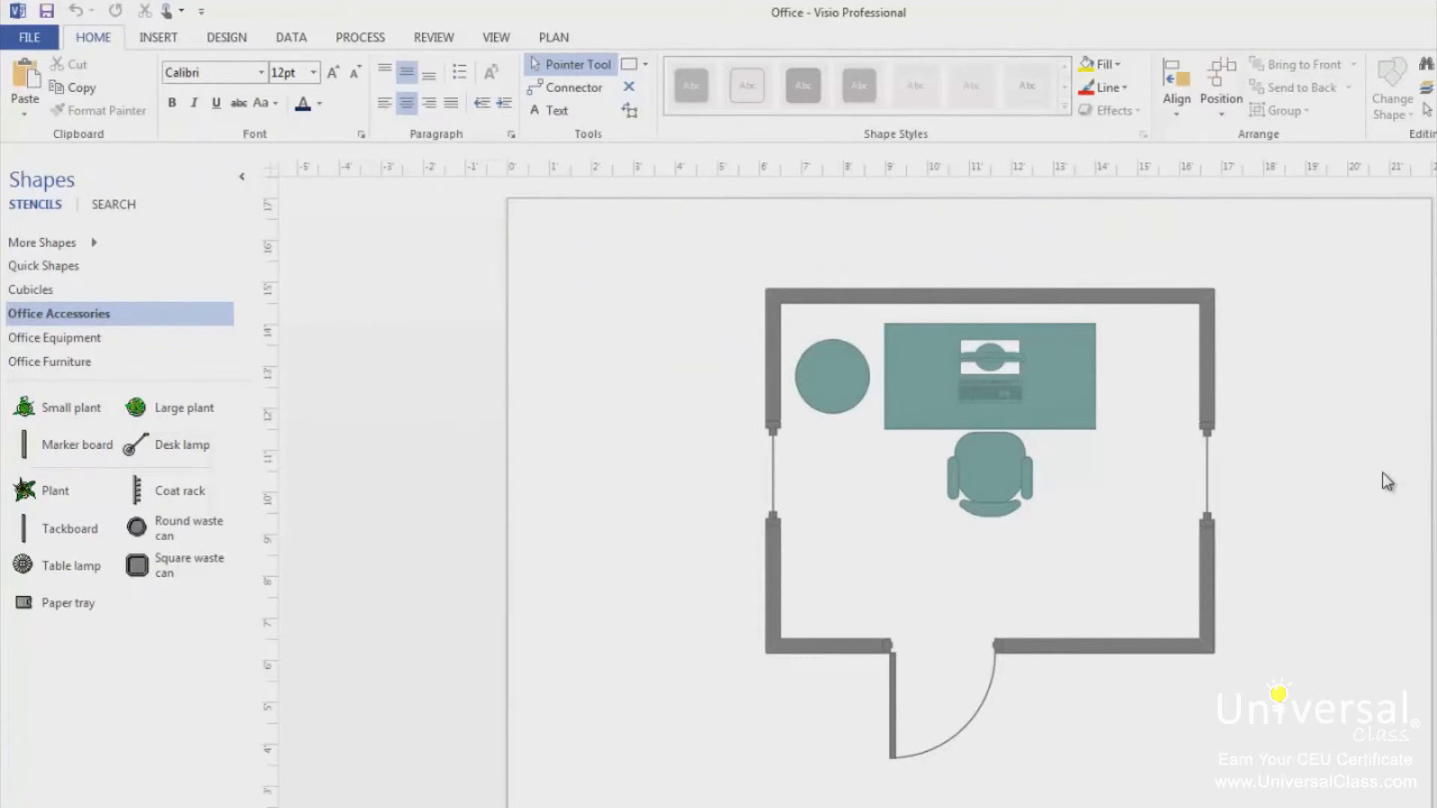
Try the Whisp theme on the office floor plan and return to the original gray-and-teal theme.
left_click(238, 35)
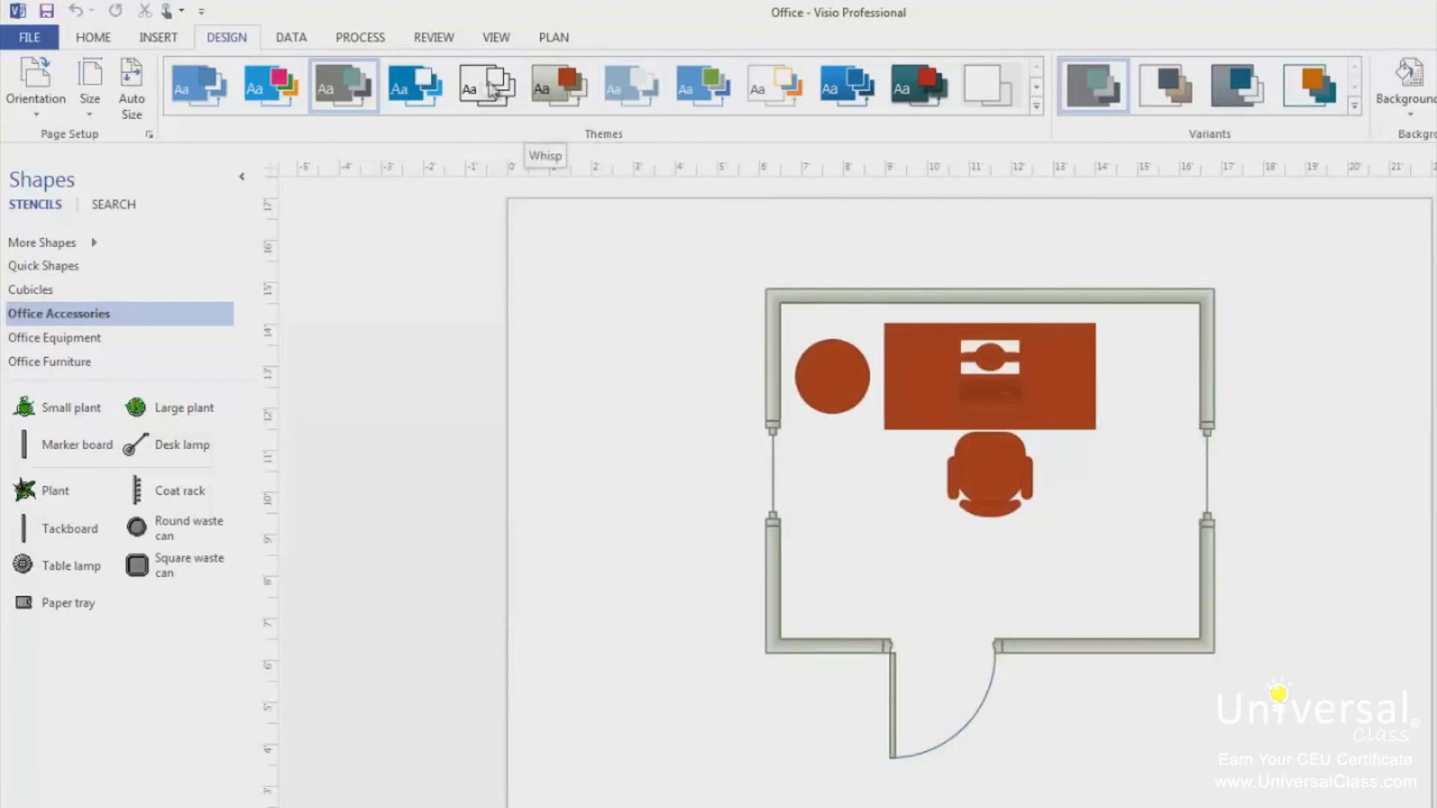
left_click(538, 91)
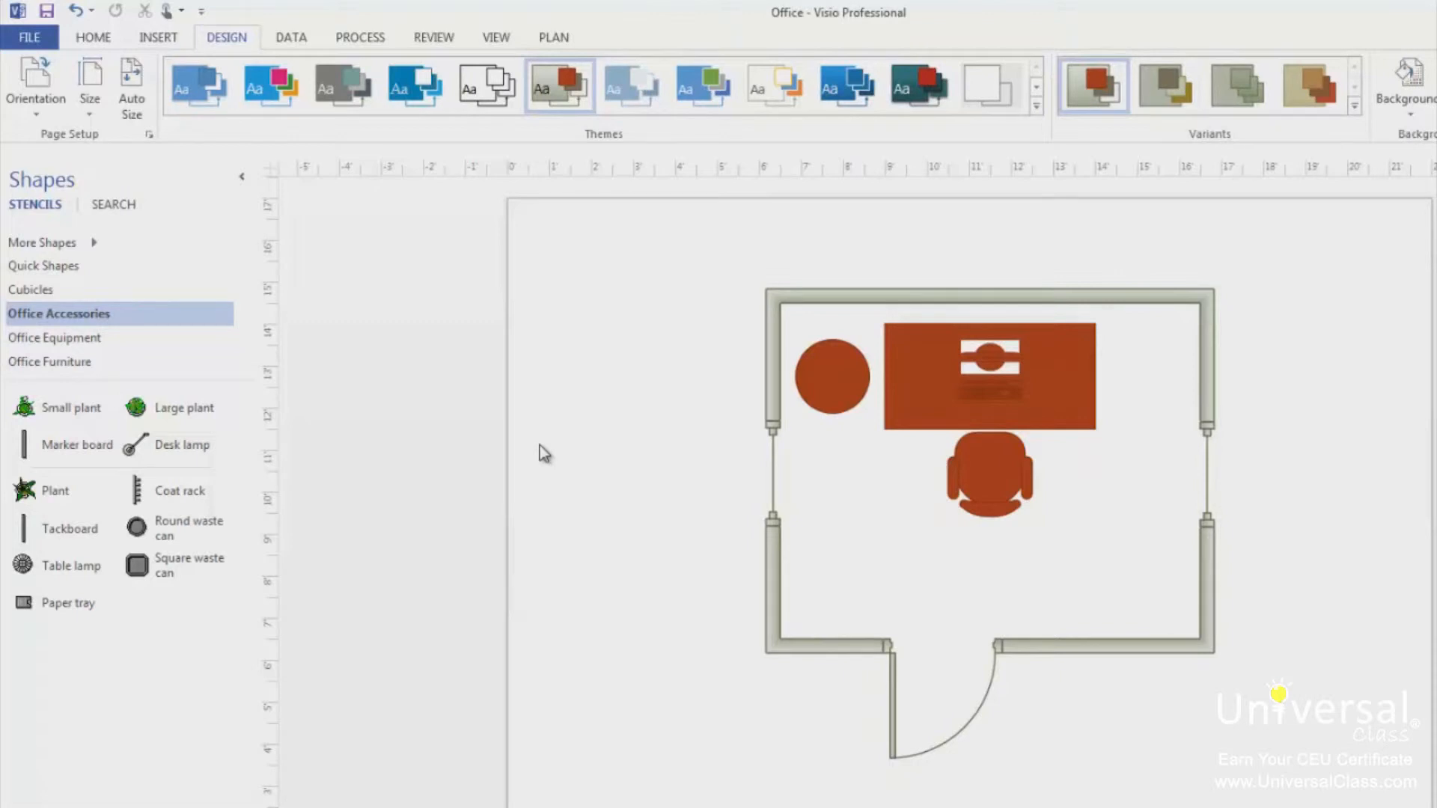
left_click(330, 85)
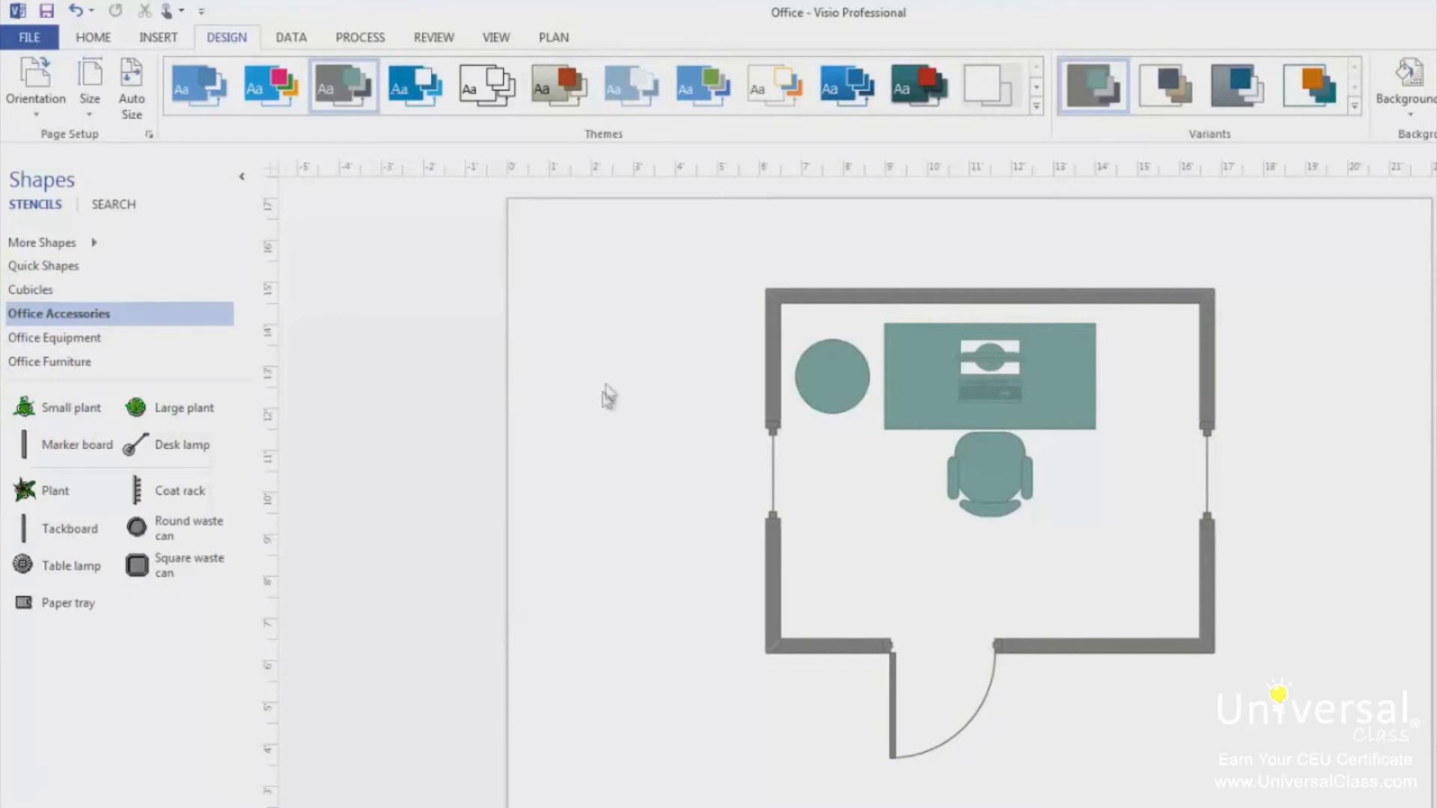
Add a text box reading "My Office" below the chair in the floor plan and select it with the Pointer Tool.
left_click(92, 37)
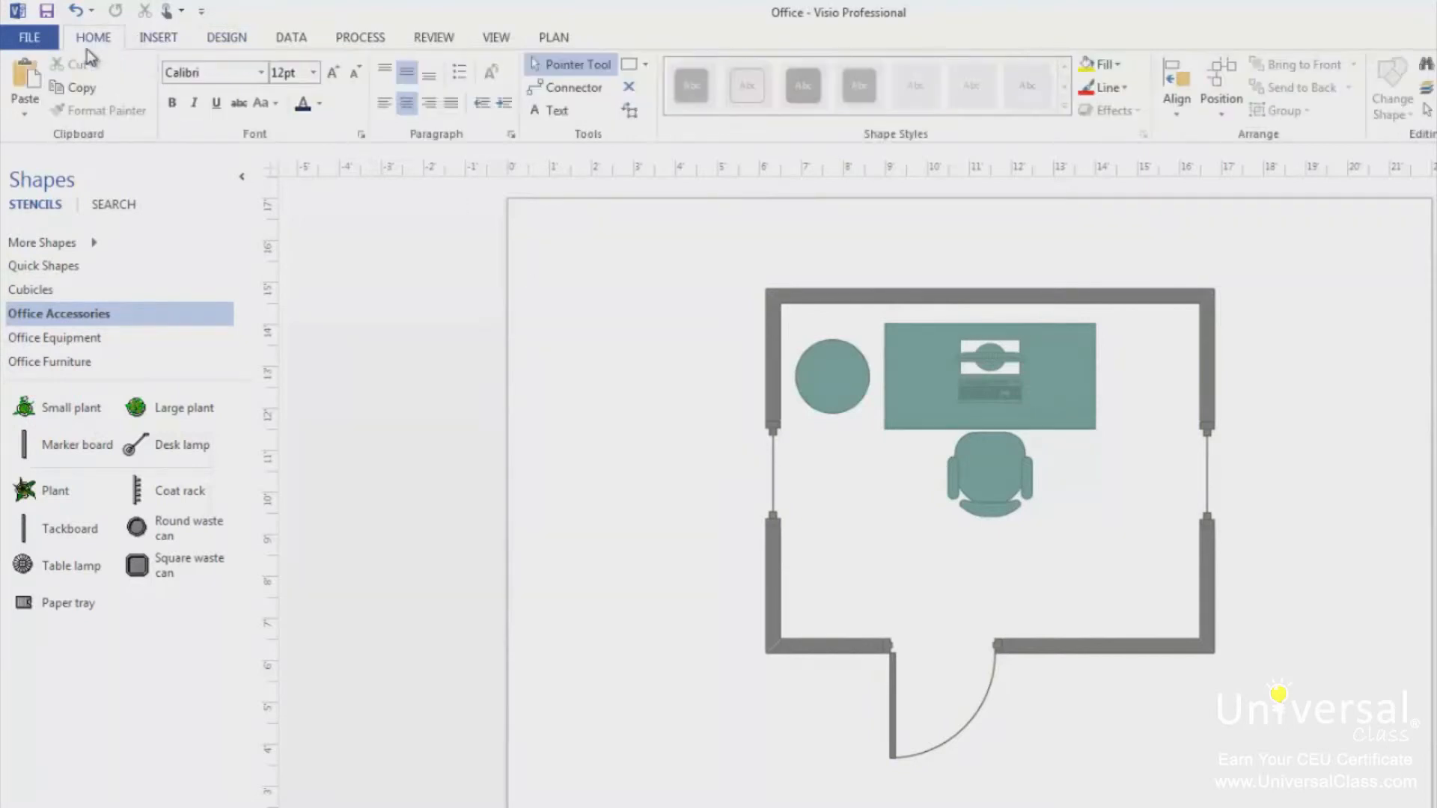
key("ctrl+2")
left_click_drag(812, 556, 1053, 598)
type("My Office")
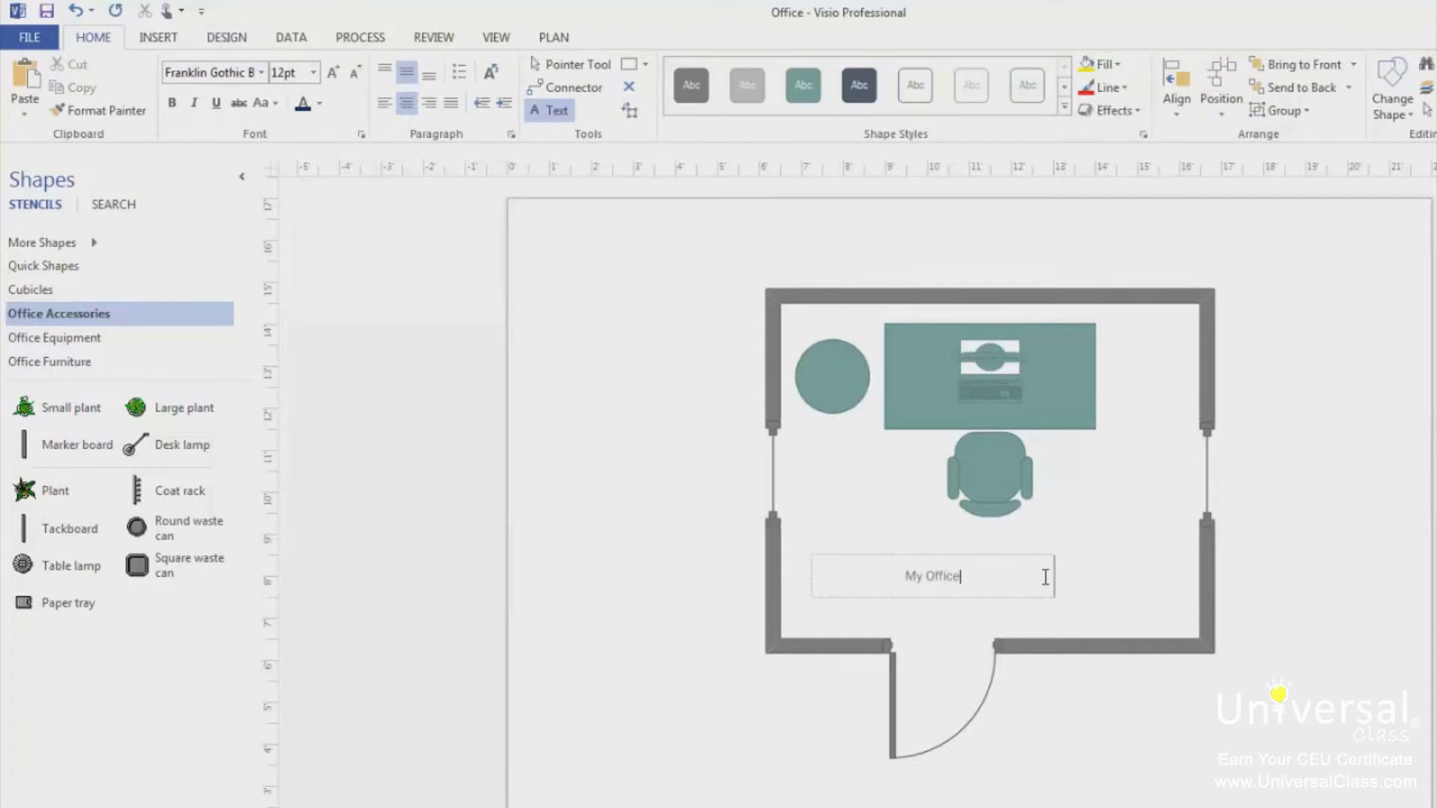
left_click(1094, 554)
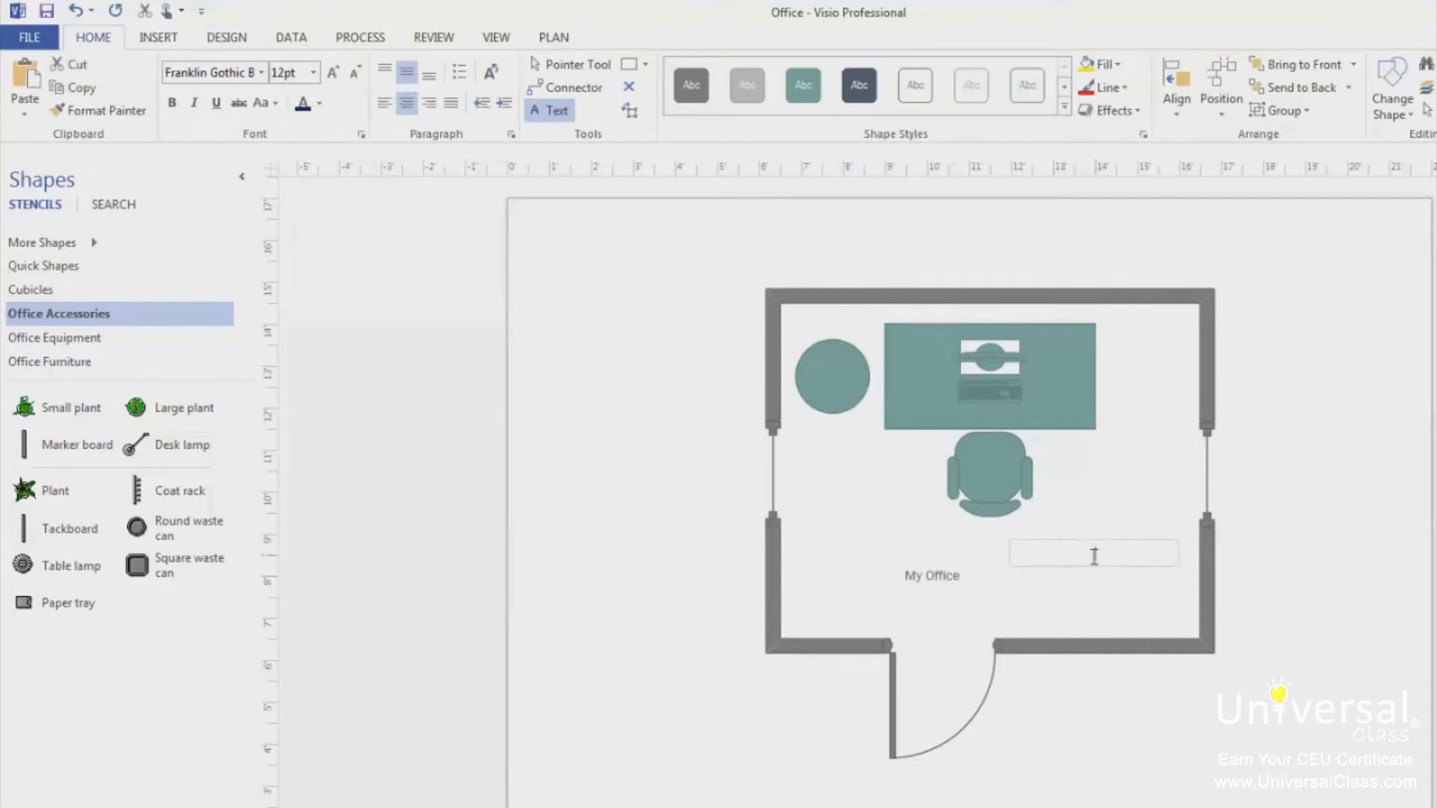
left_click(563, 64)
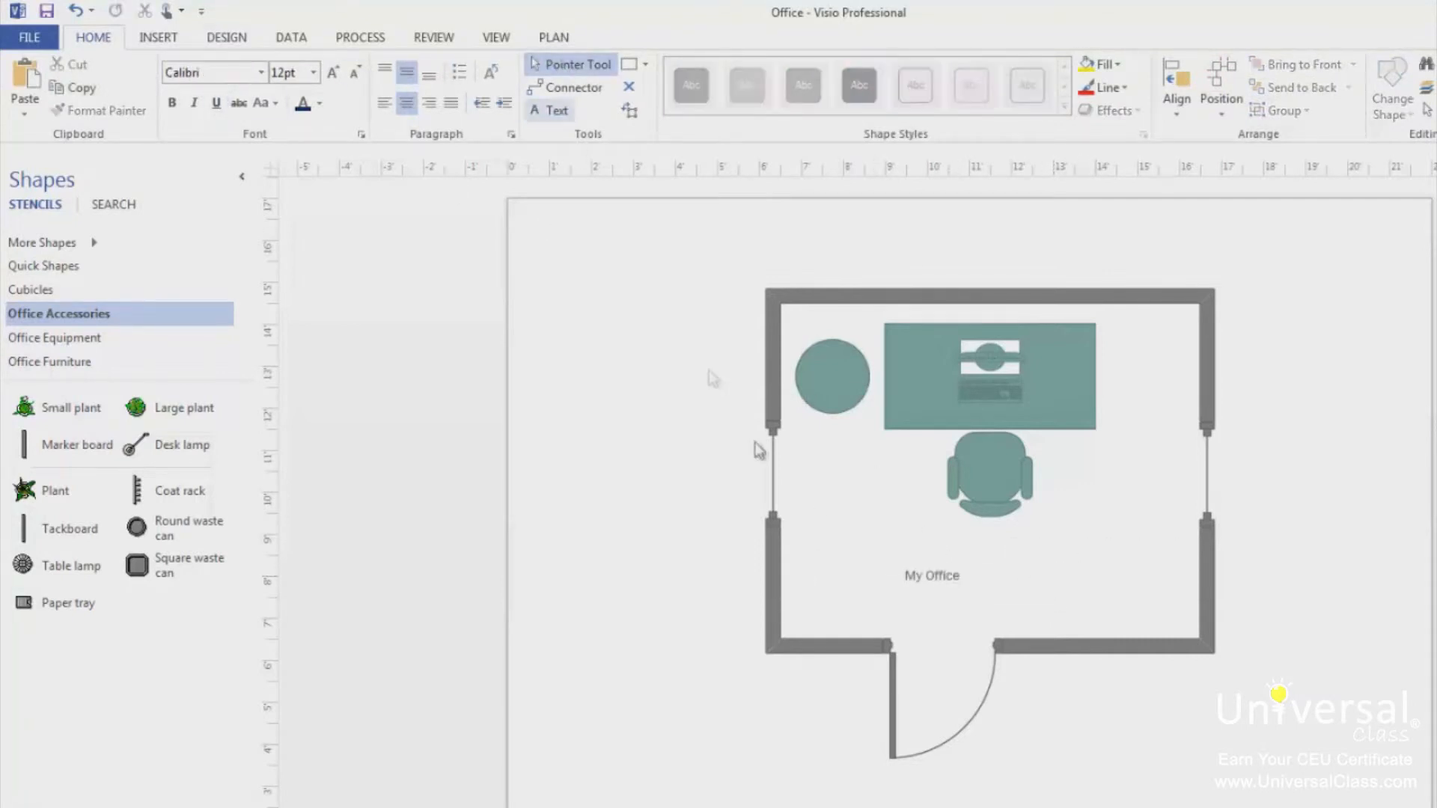
left_click(936, 577)
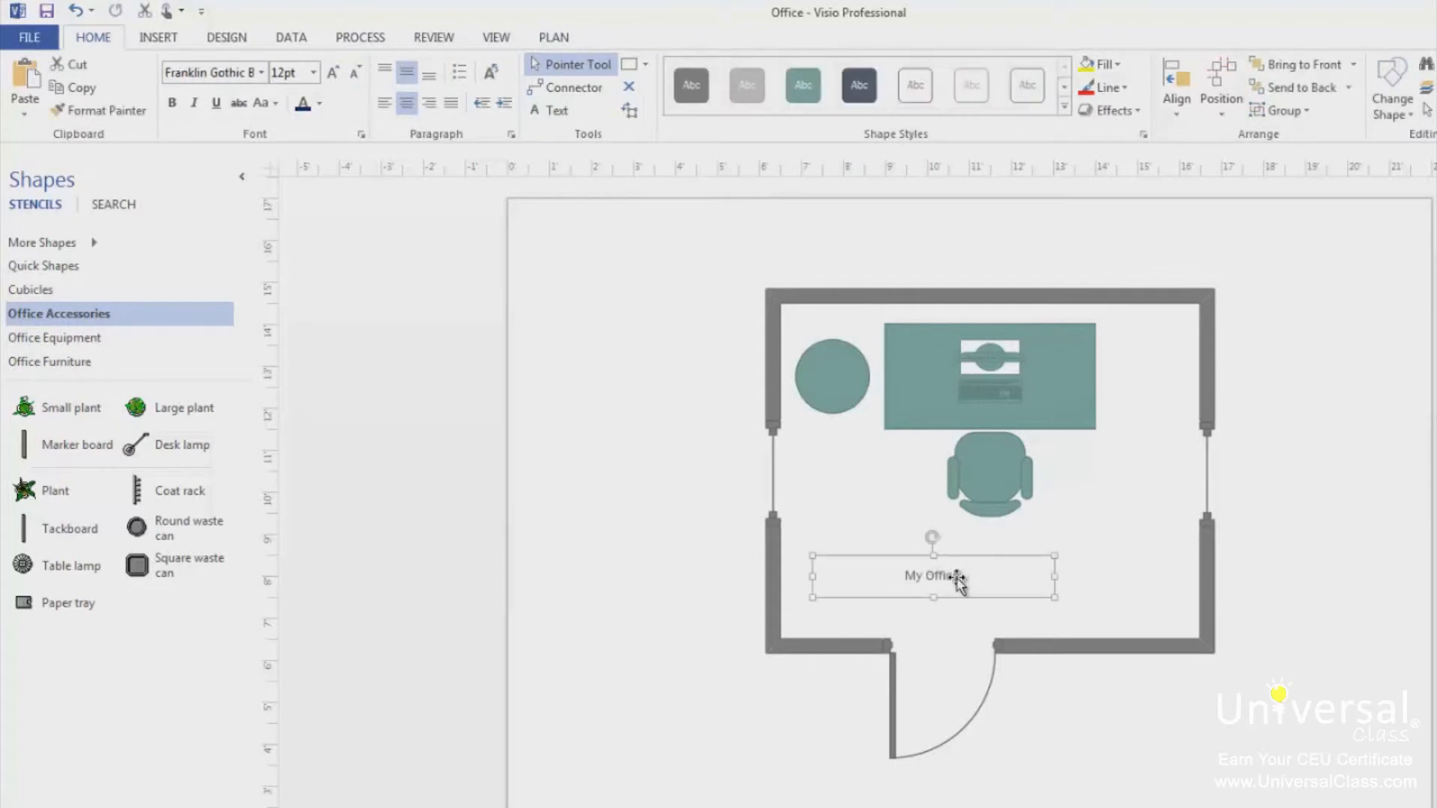
Set the "My Office" text to 24 pt and deselect it.
left_click(313, 72)
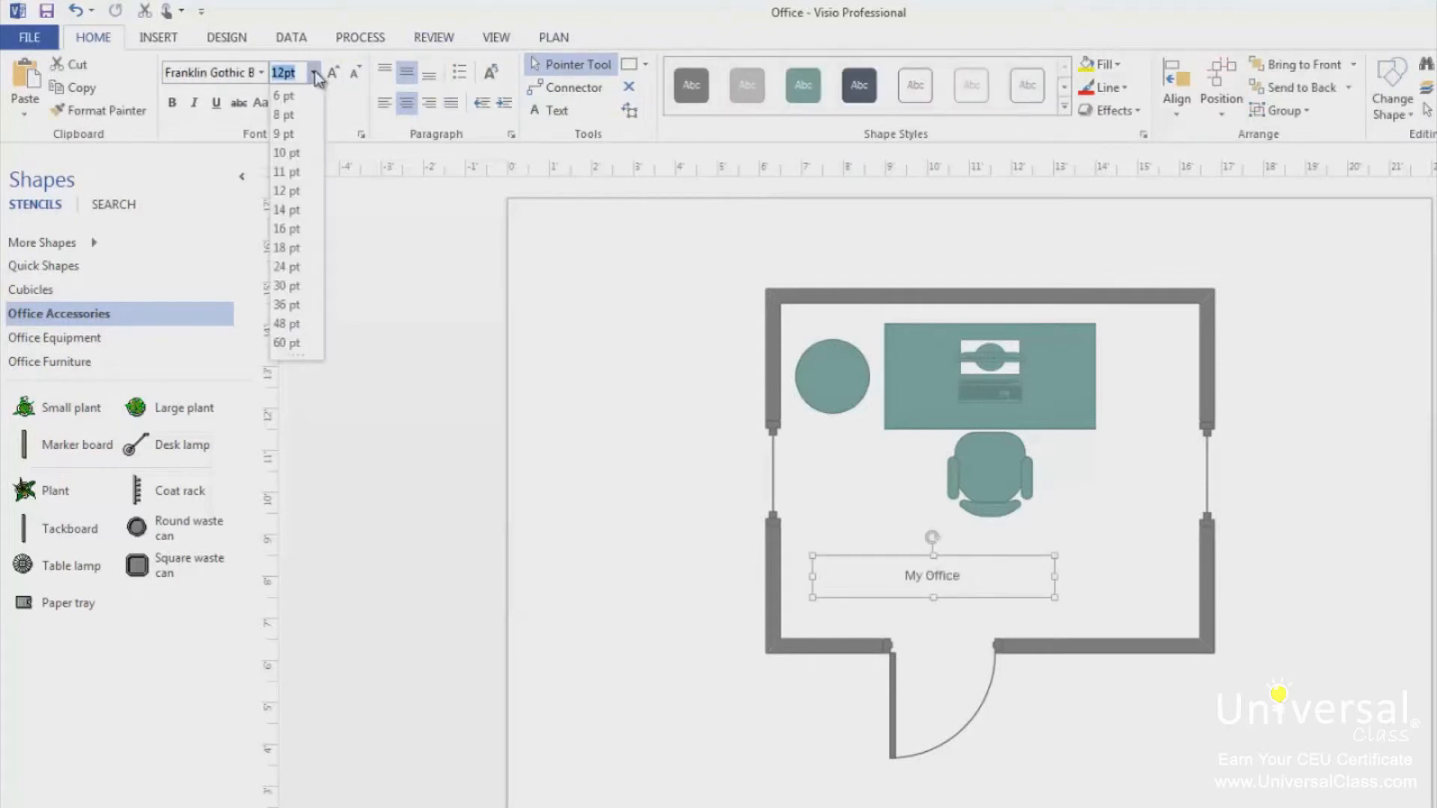
left_click(287, 268)
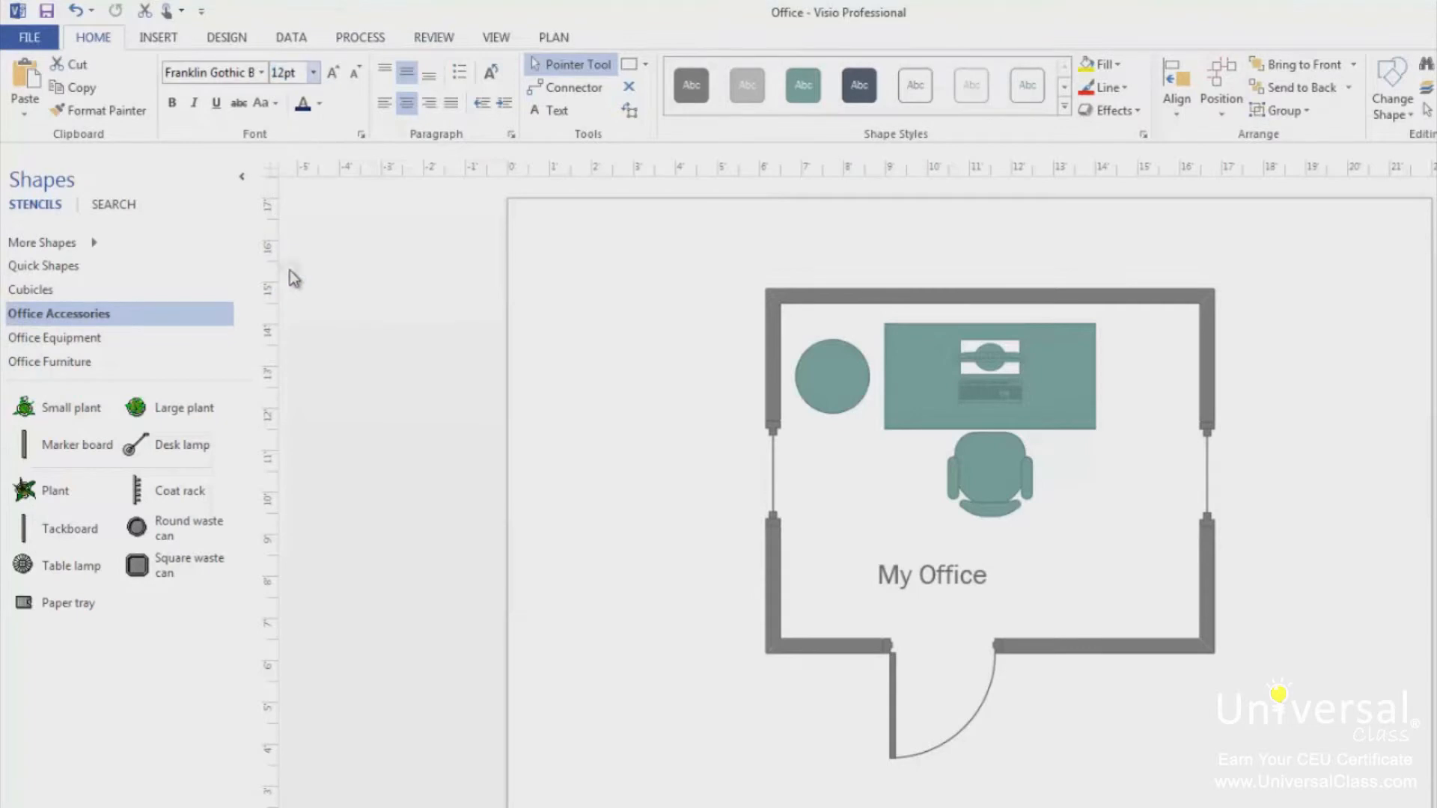
left_click(1198, 752)
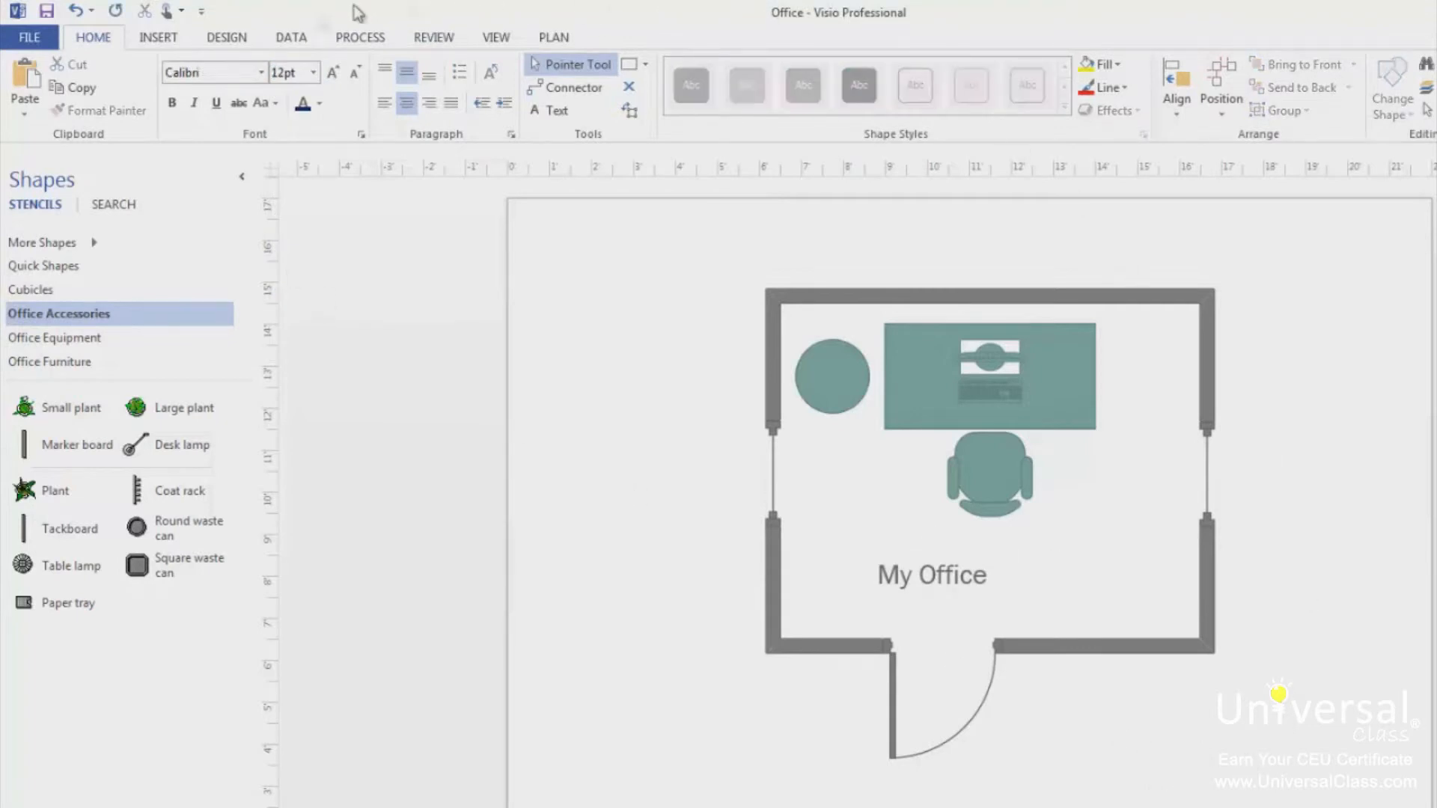
Try the Parallel theme on the floor plan and switch the drawing to the Integral theme.
left_click(228, 38)
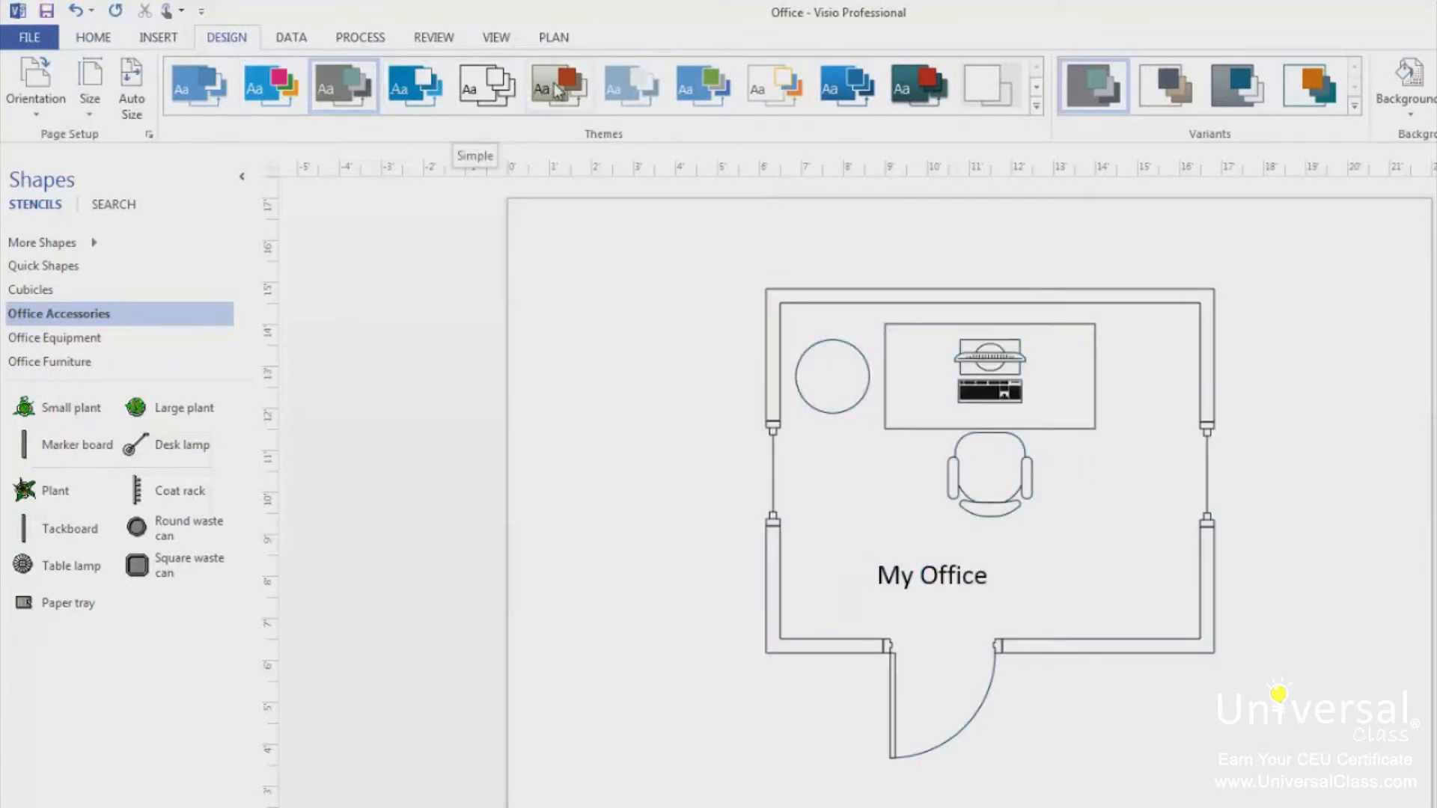
left_click(715, 90)
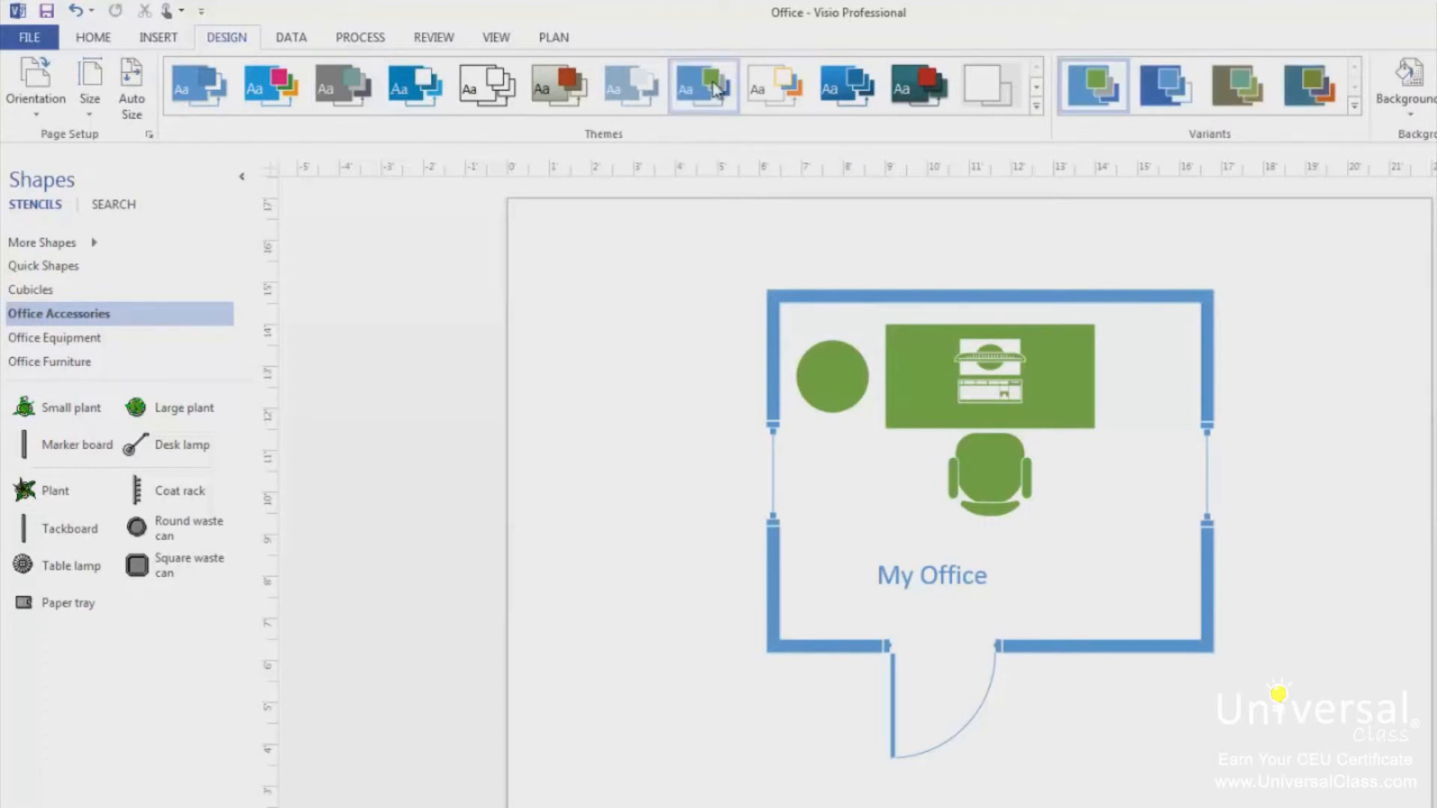
left_click(415, 96)
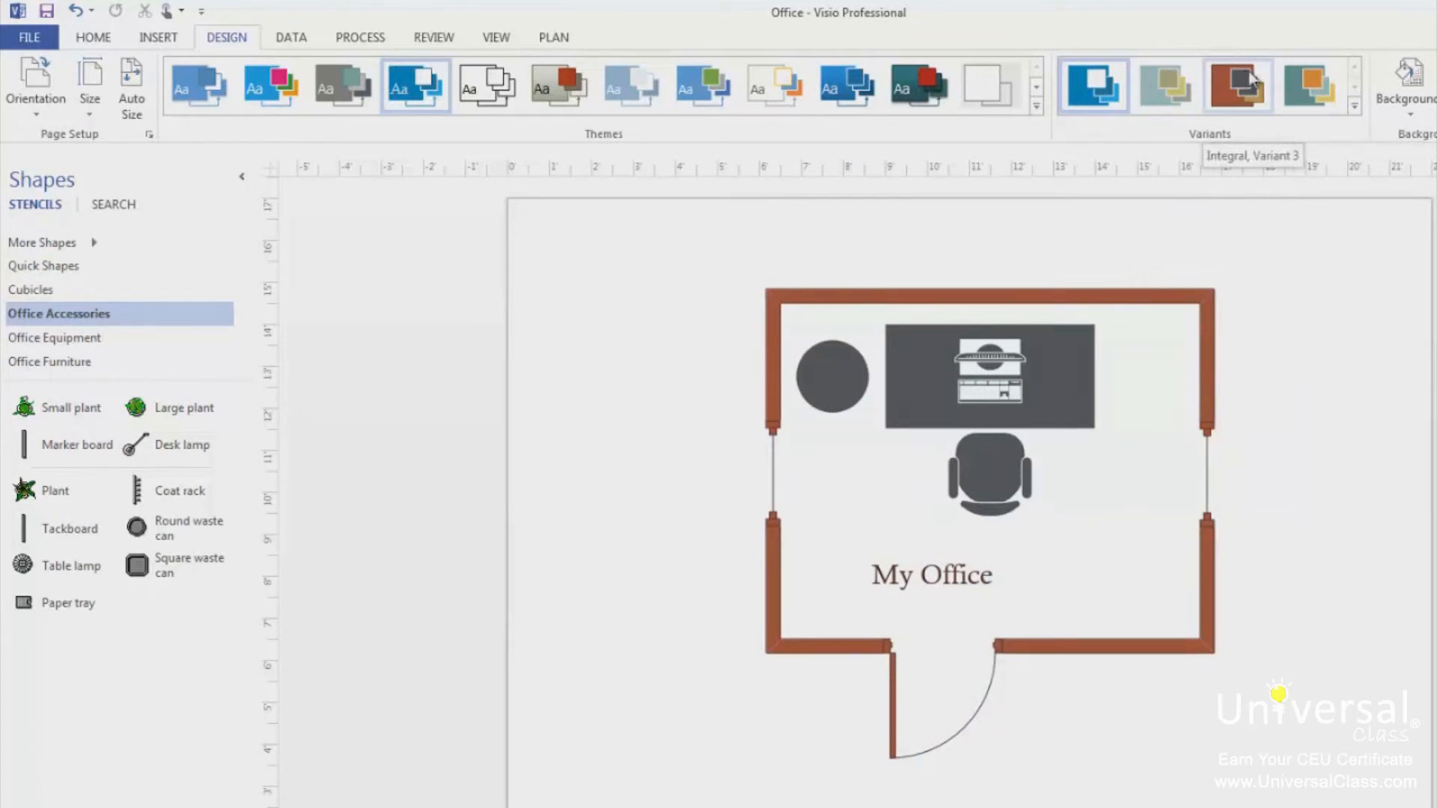
left_click(1356, 107)
mouse_move(1338, 131)
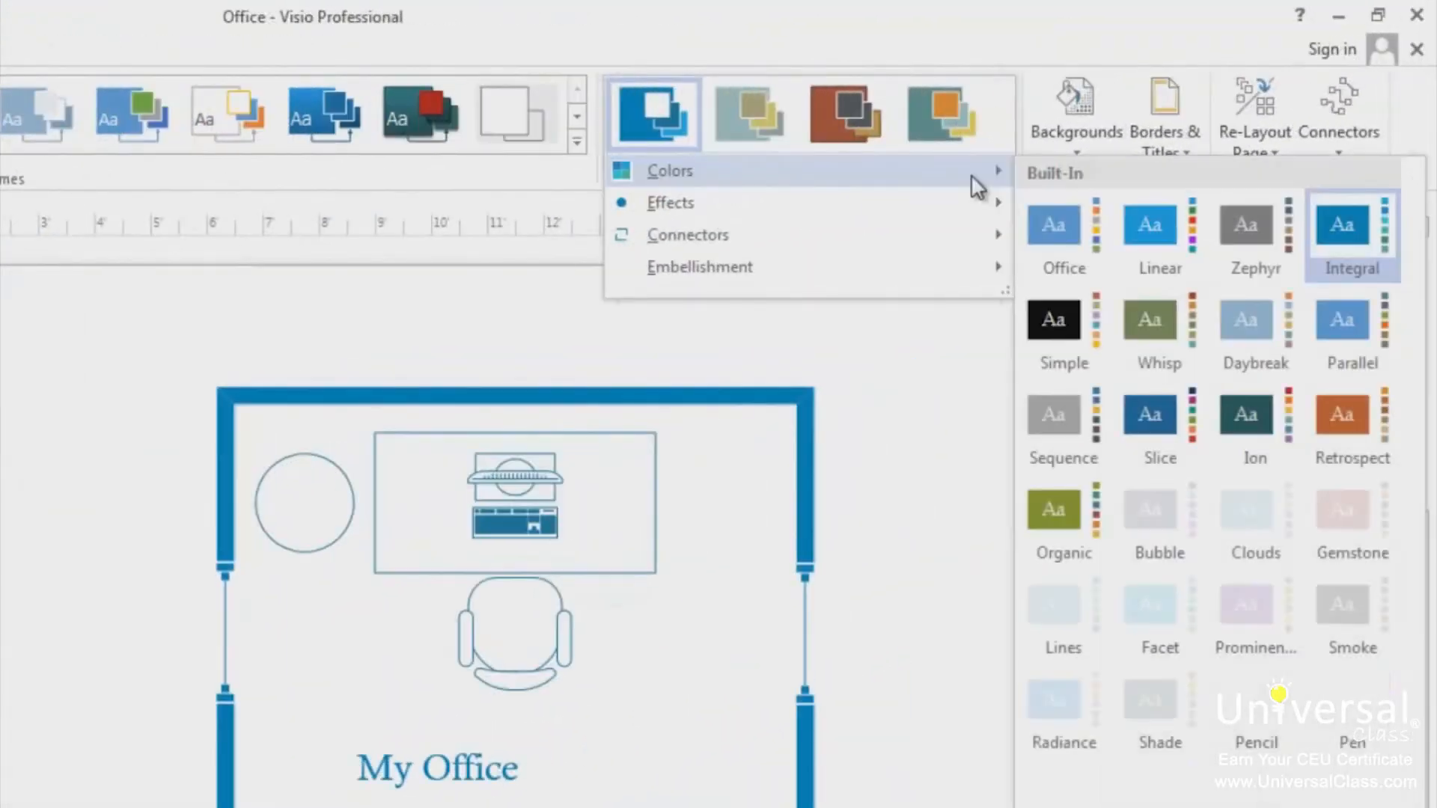
mouse_move(983, 253)
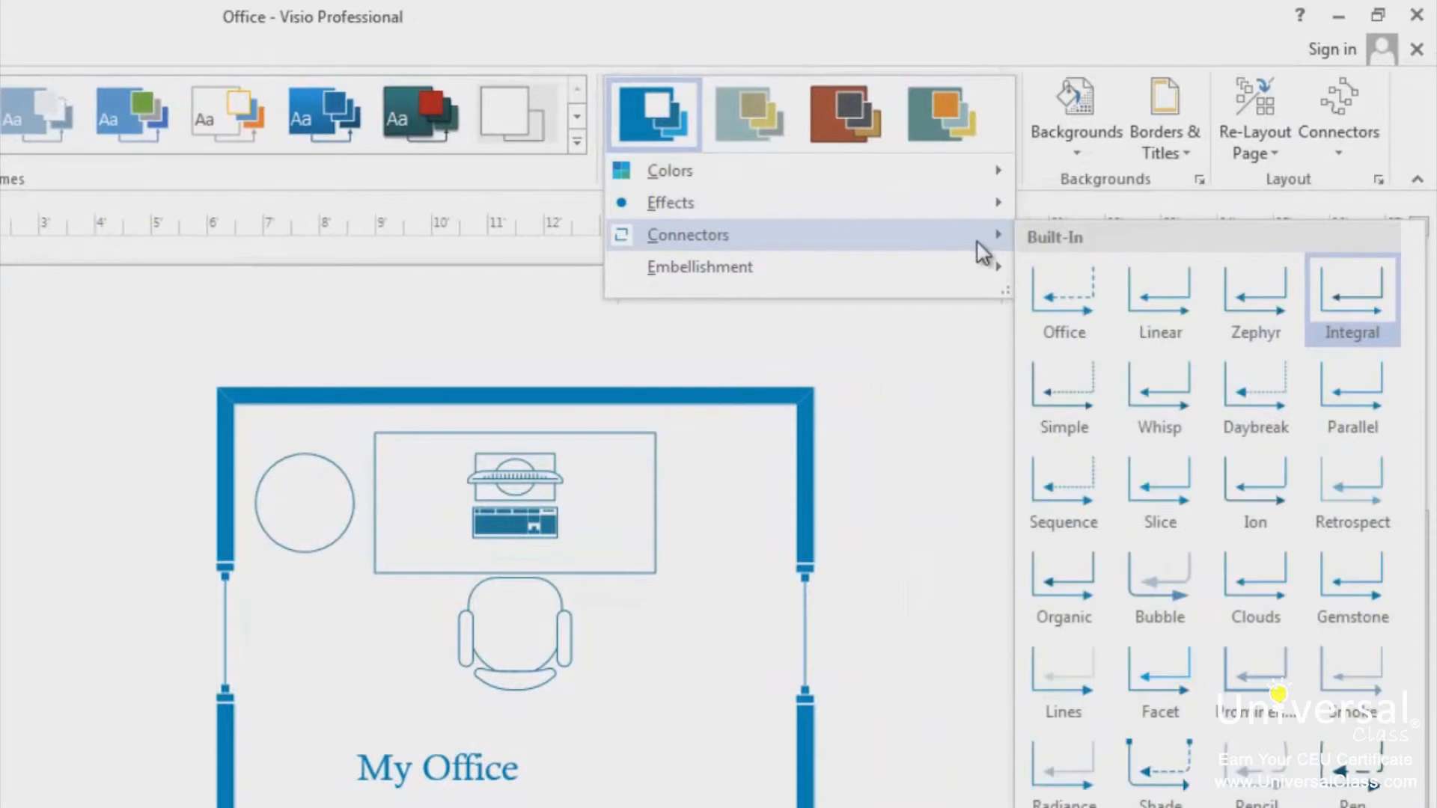
mouse_move(977, 283)
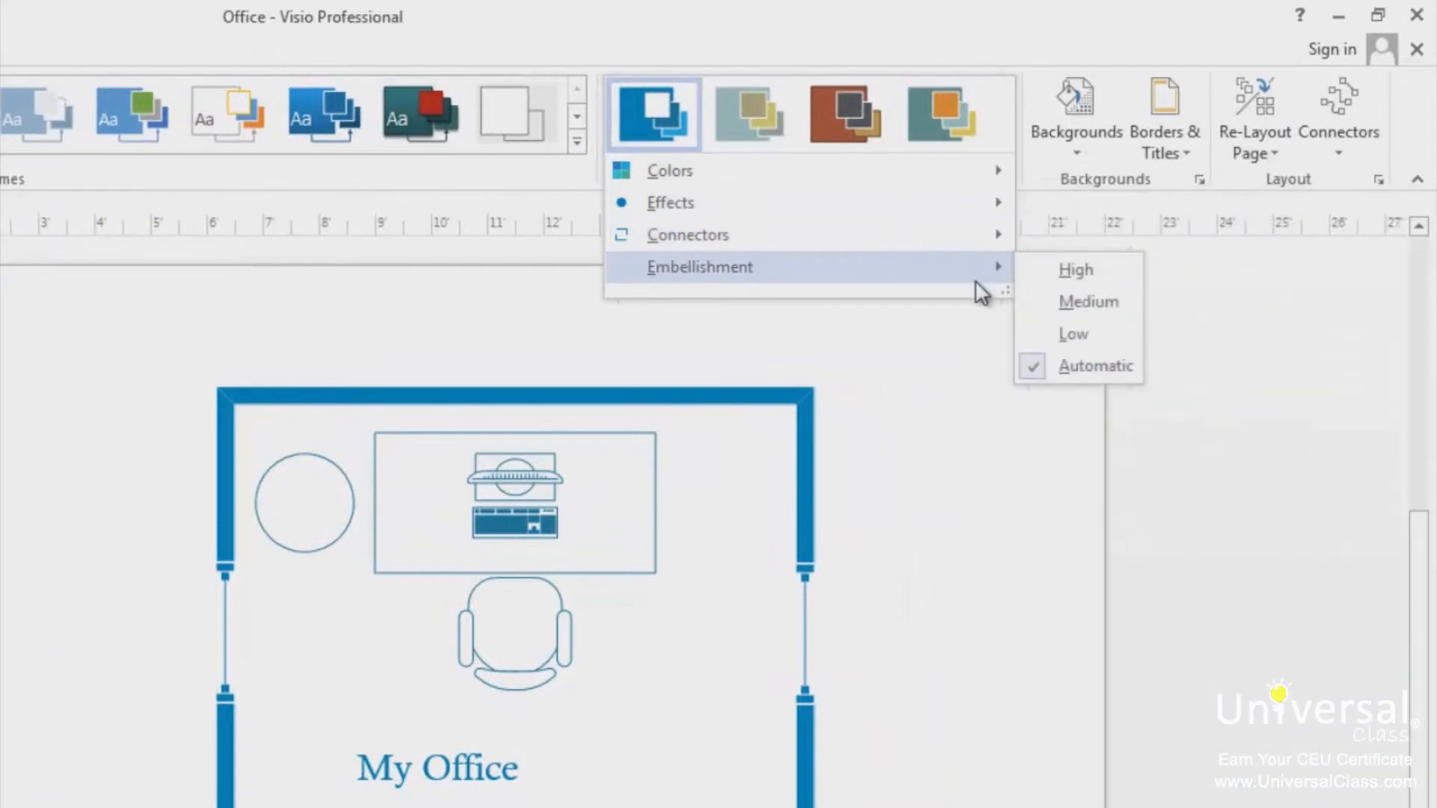
left_click(948, 389)
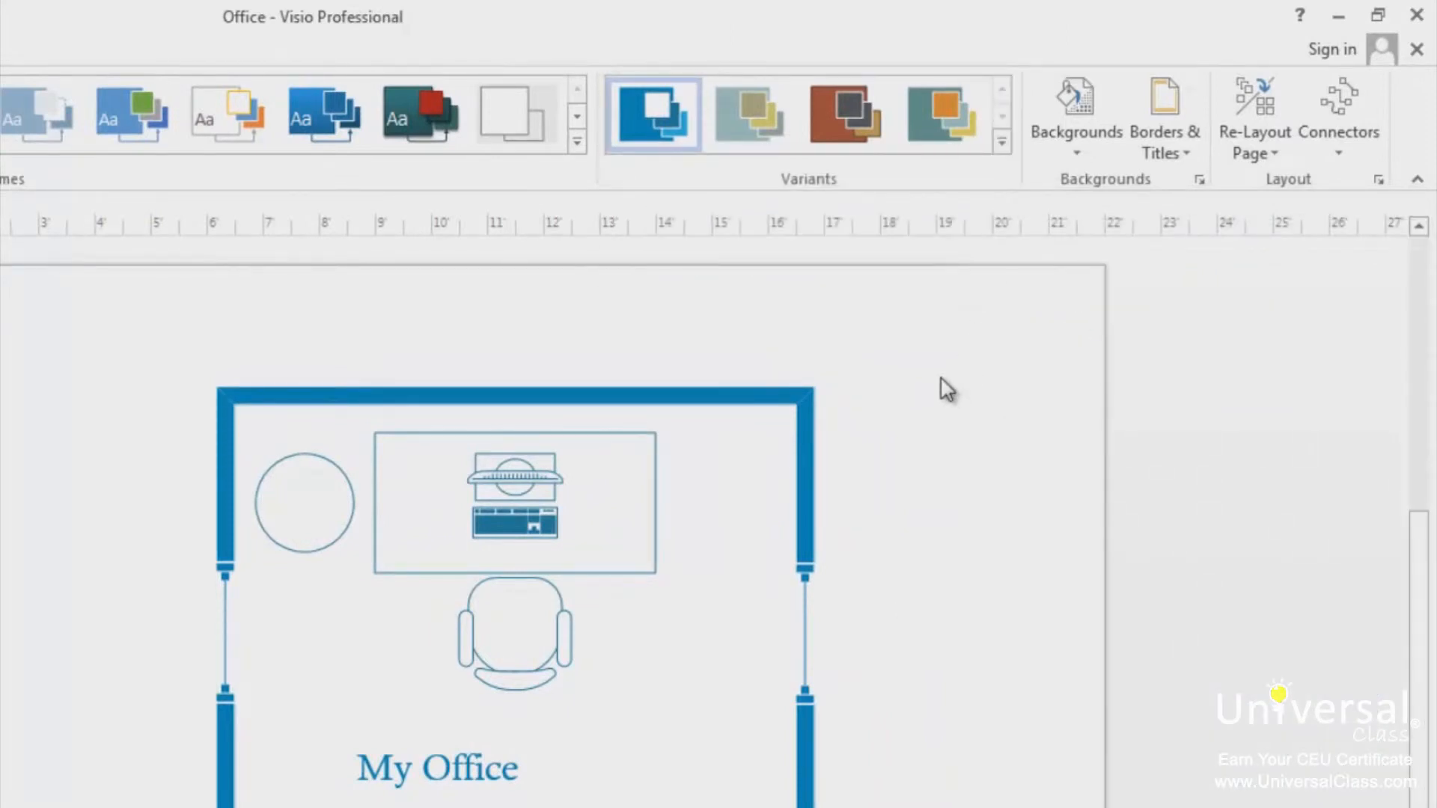
Customize the floor plan's theme variant with the Ion effects and the Daybreak colors.
left_click(1003, 142)
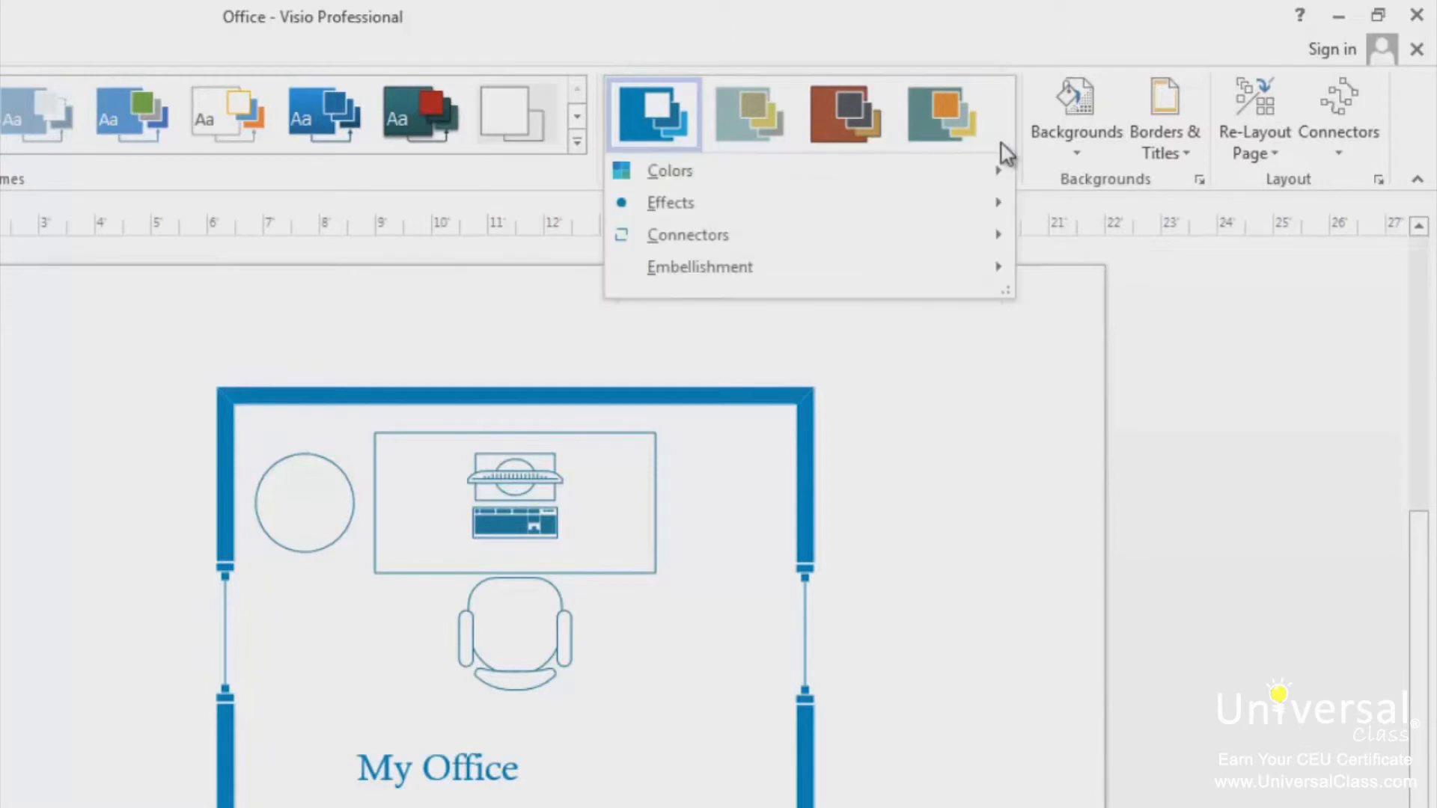
mouse_move(944, 217)
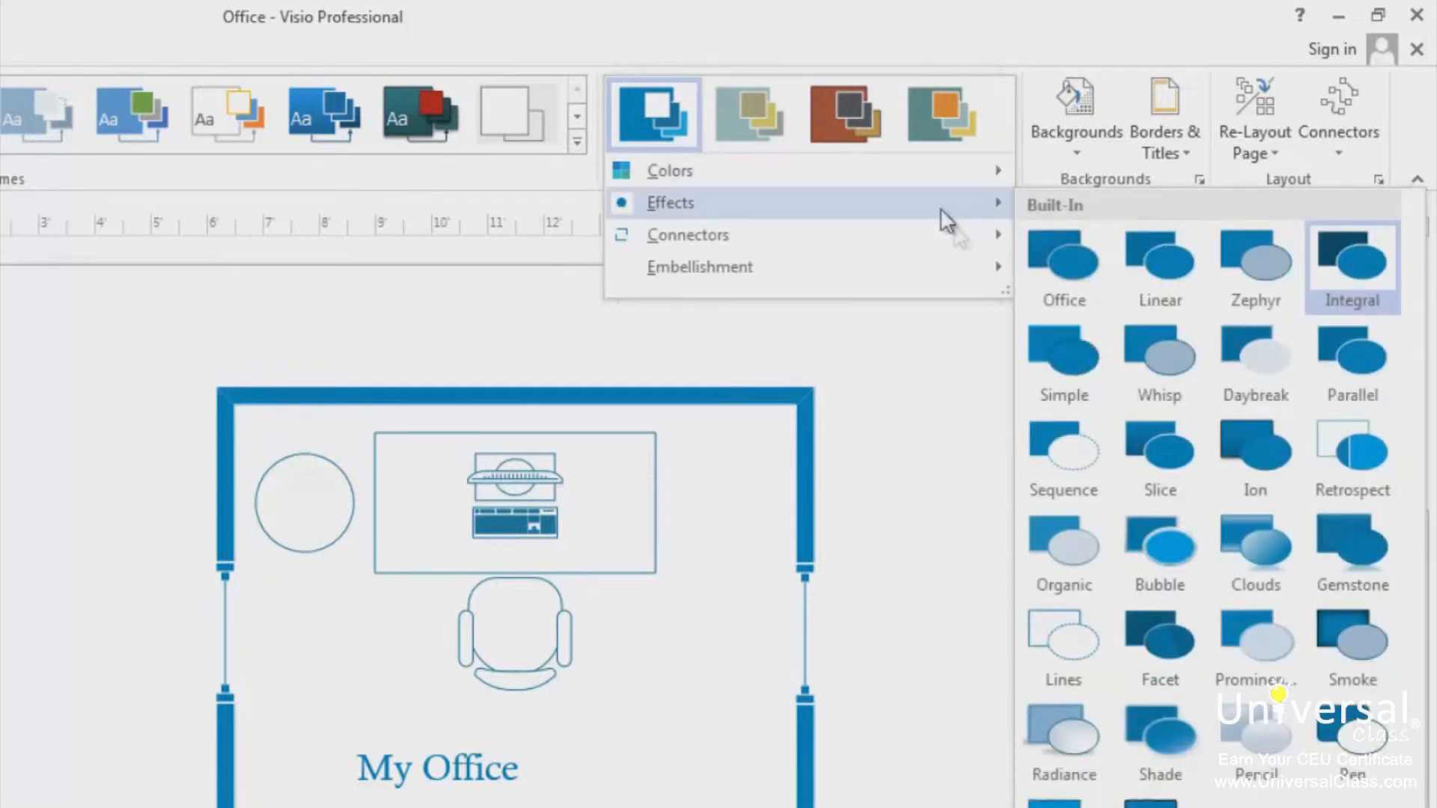
left_click(1258, 460)
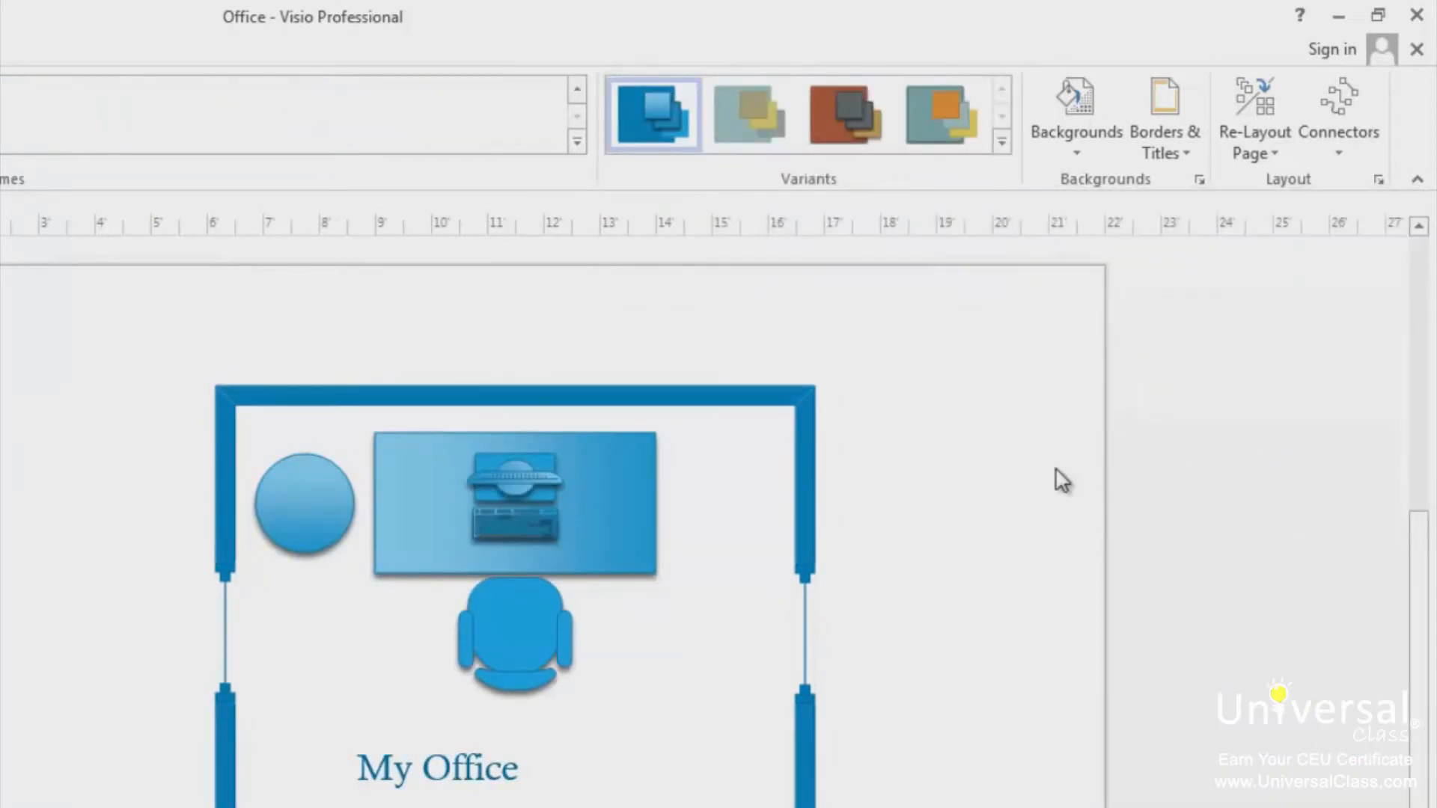
left_click(1002, 143)
mouse_move(996, 175)
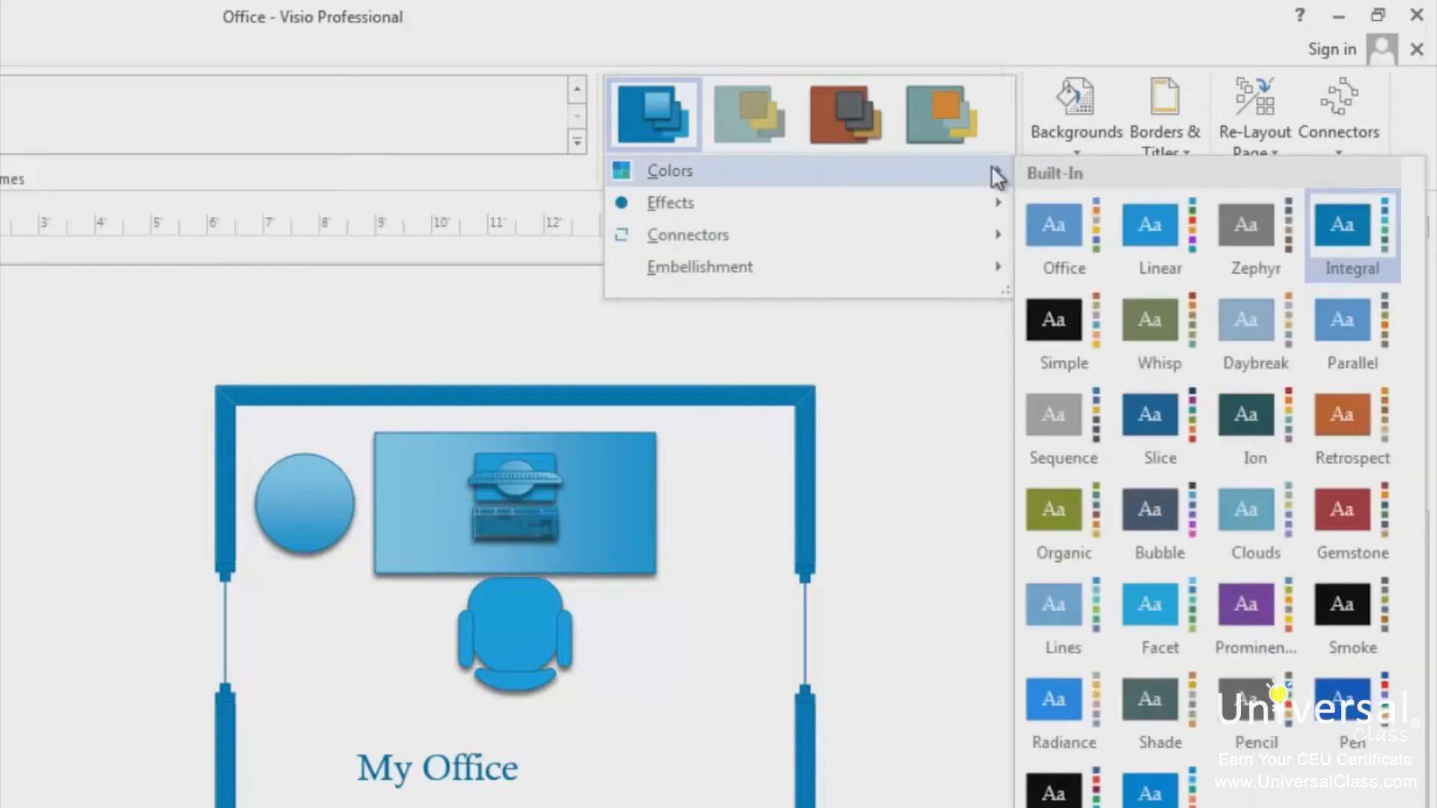
left_click(1244, 333)
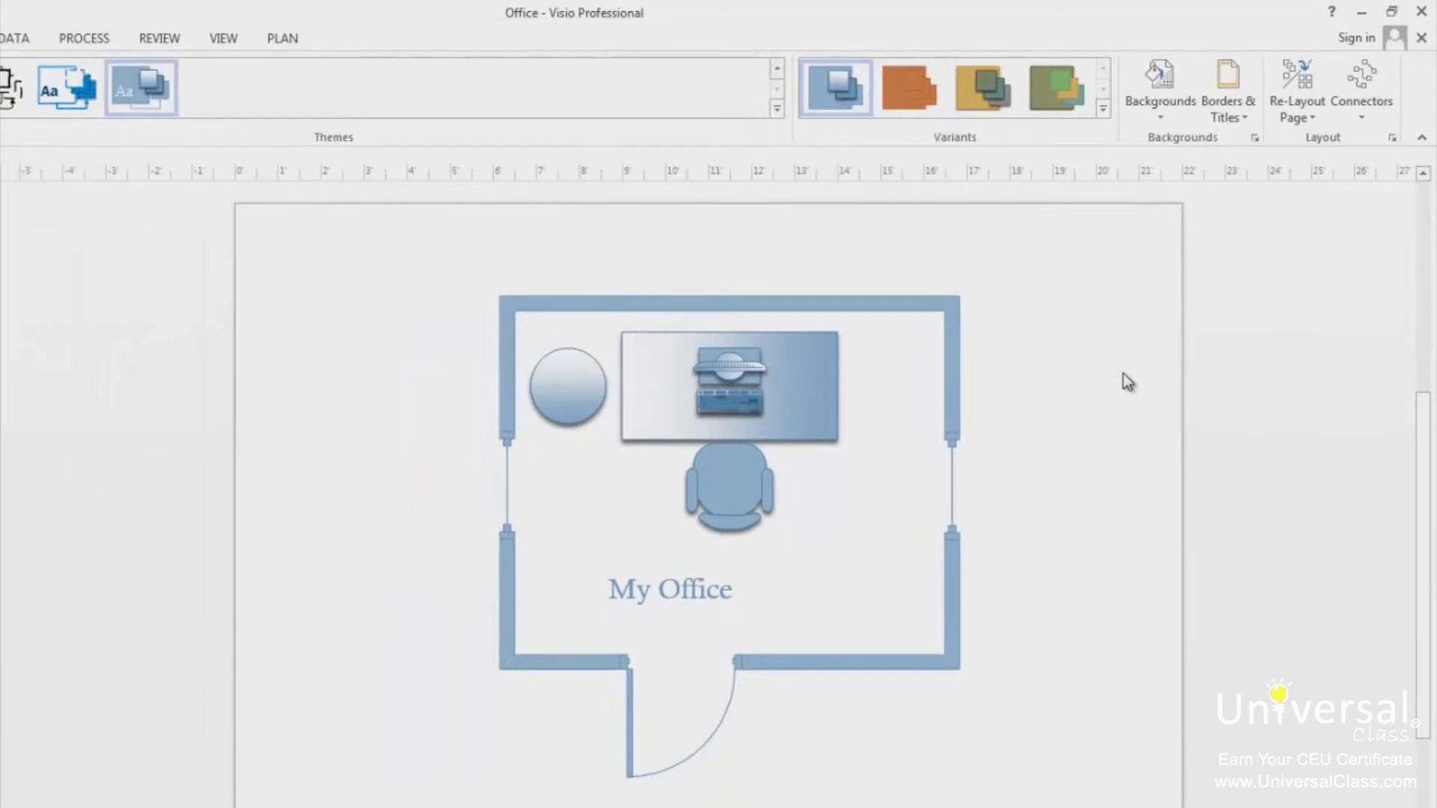
Apply the third variant shape style to the door at the bottom of the room and deselect it.
left_click(637, 666)
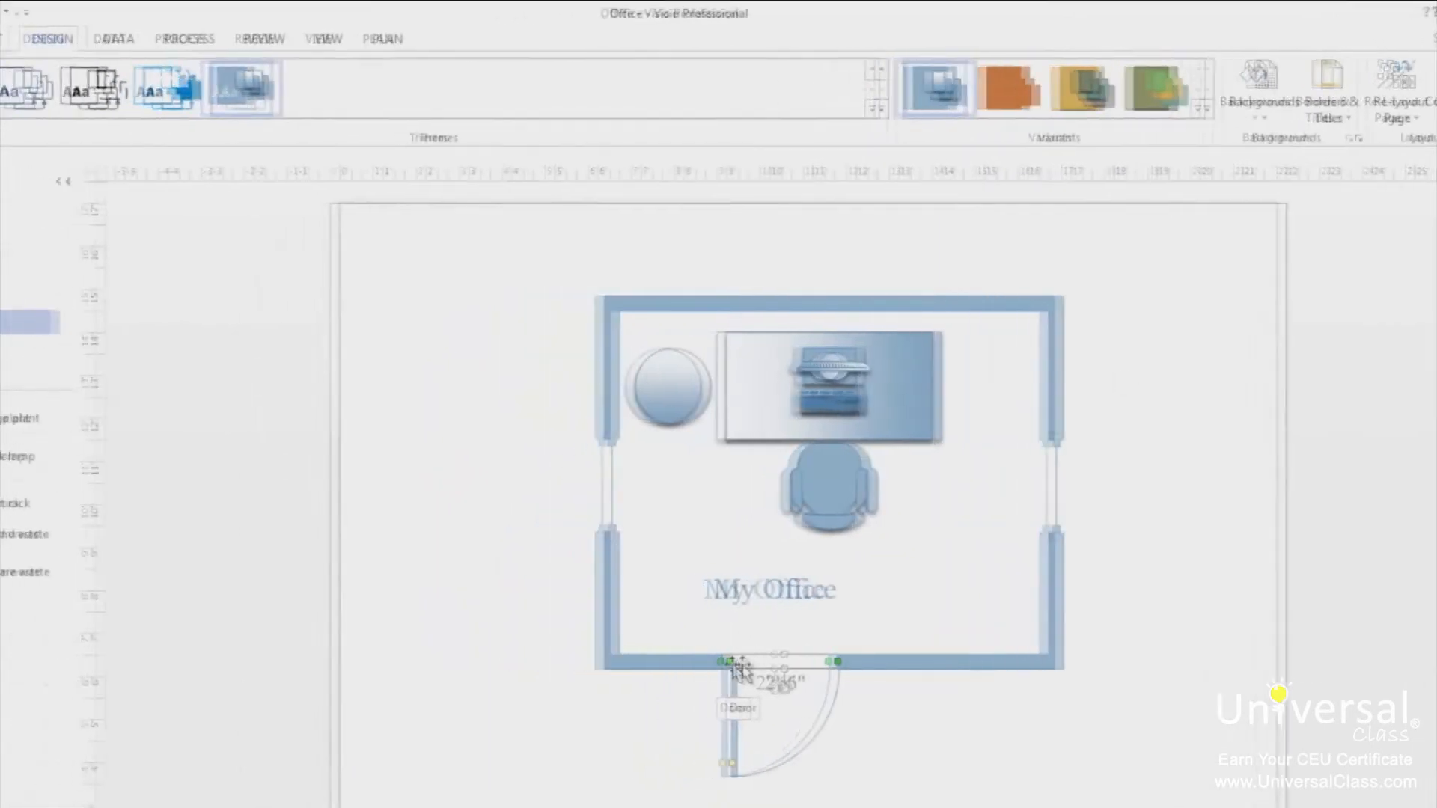
left_click(105, 40)
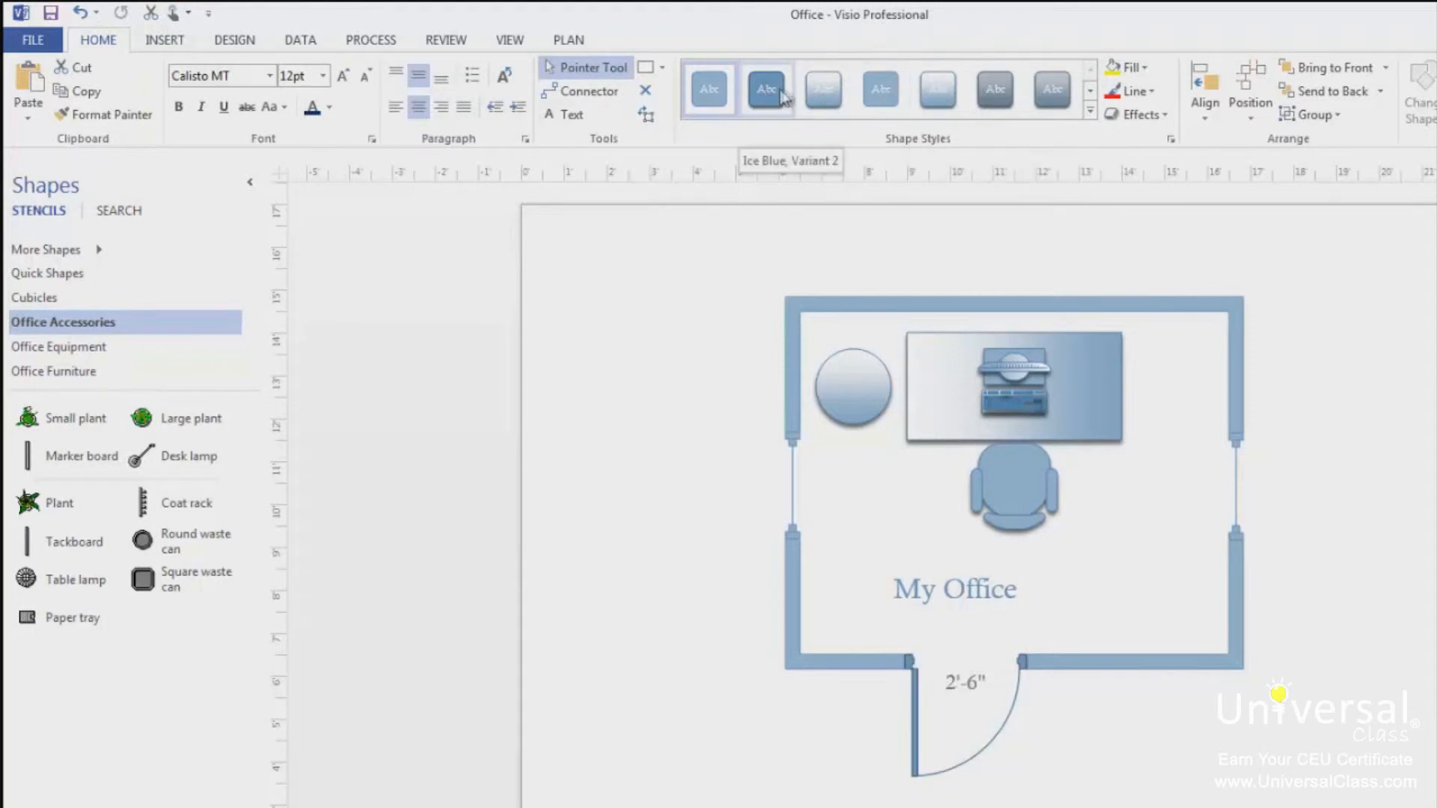
left_click(818, 94)
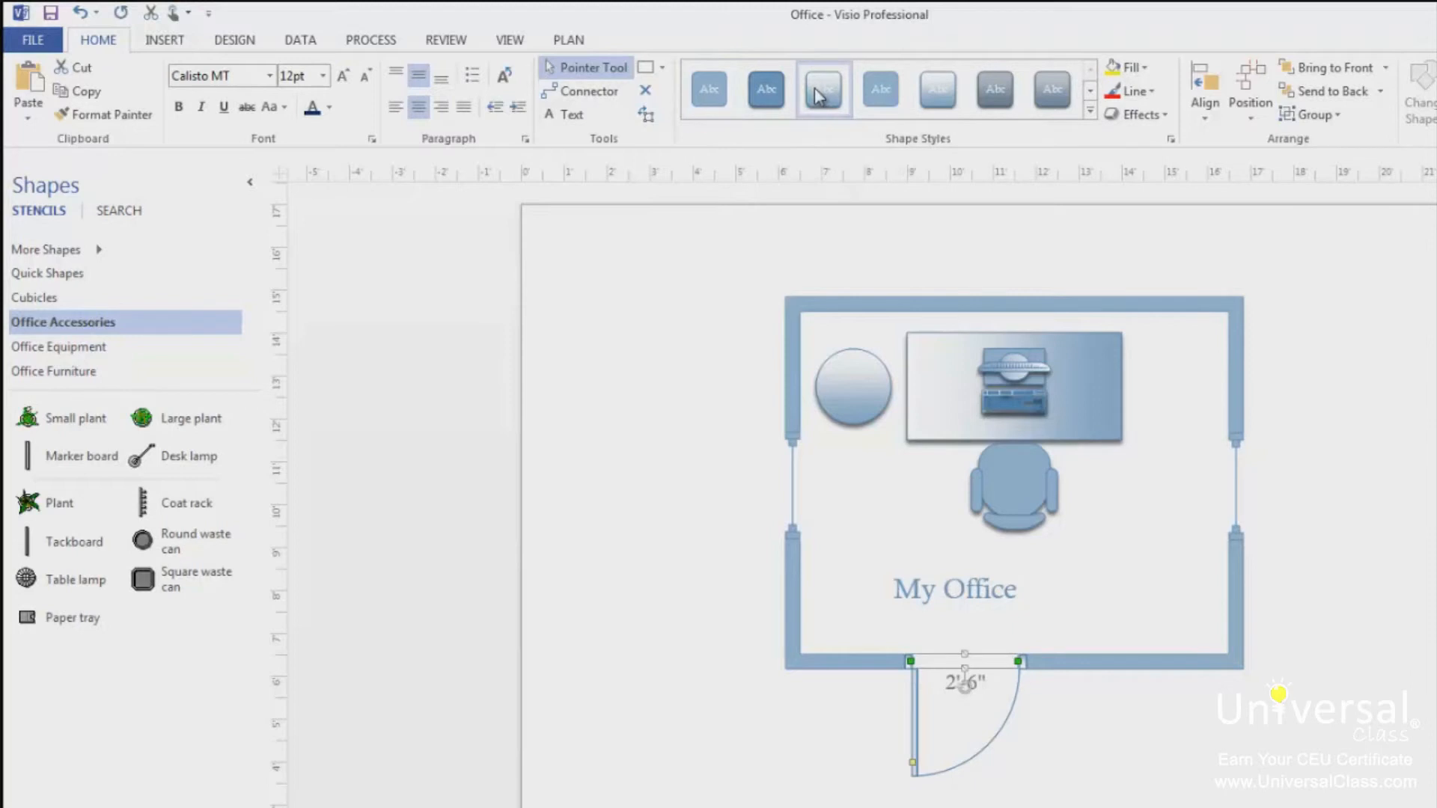
left_click(1345, 416)
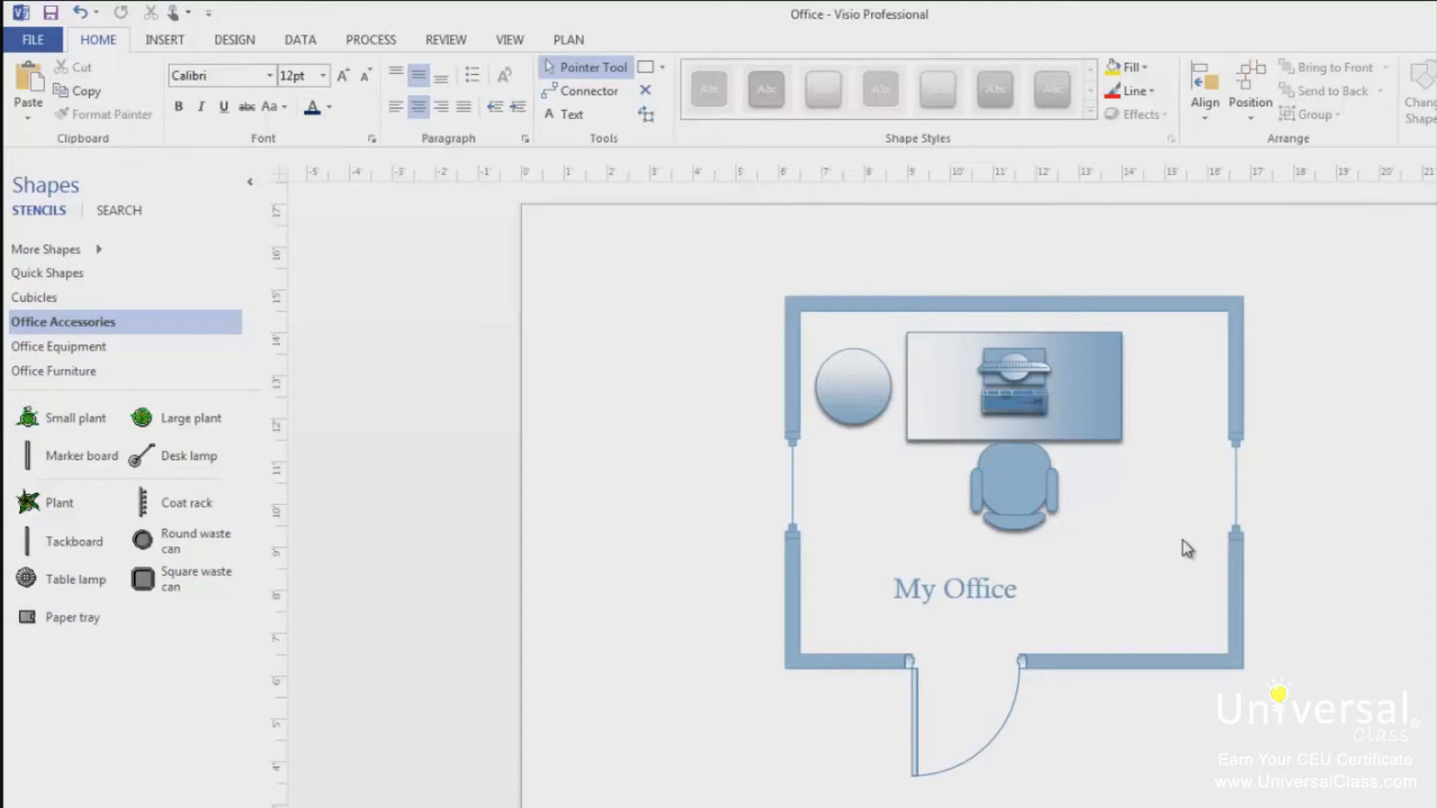
Format the round shape beside the desk with a solid dark gold fill at 50% transparency and deselect it.
right_click(880, 393)
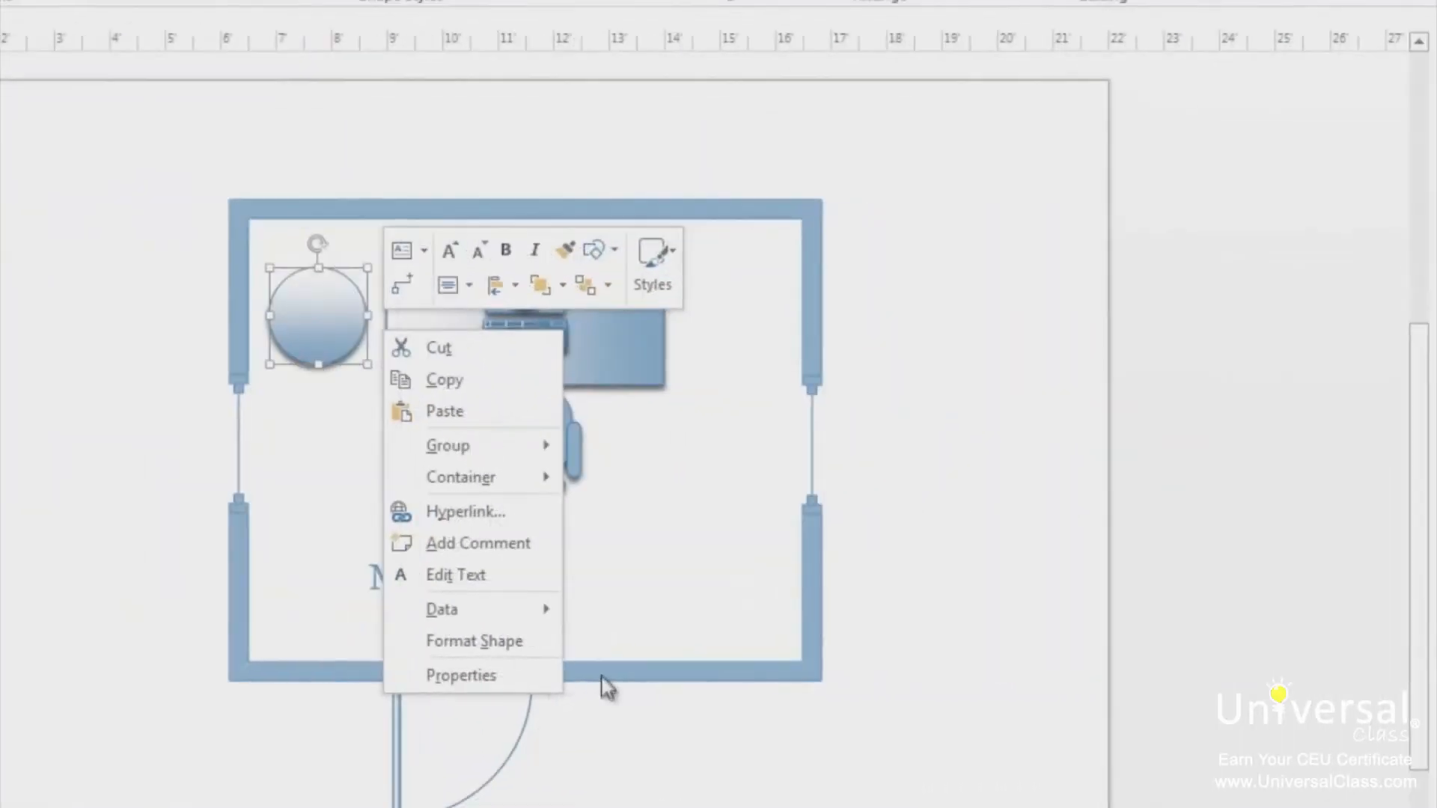
left_click(531, 642)
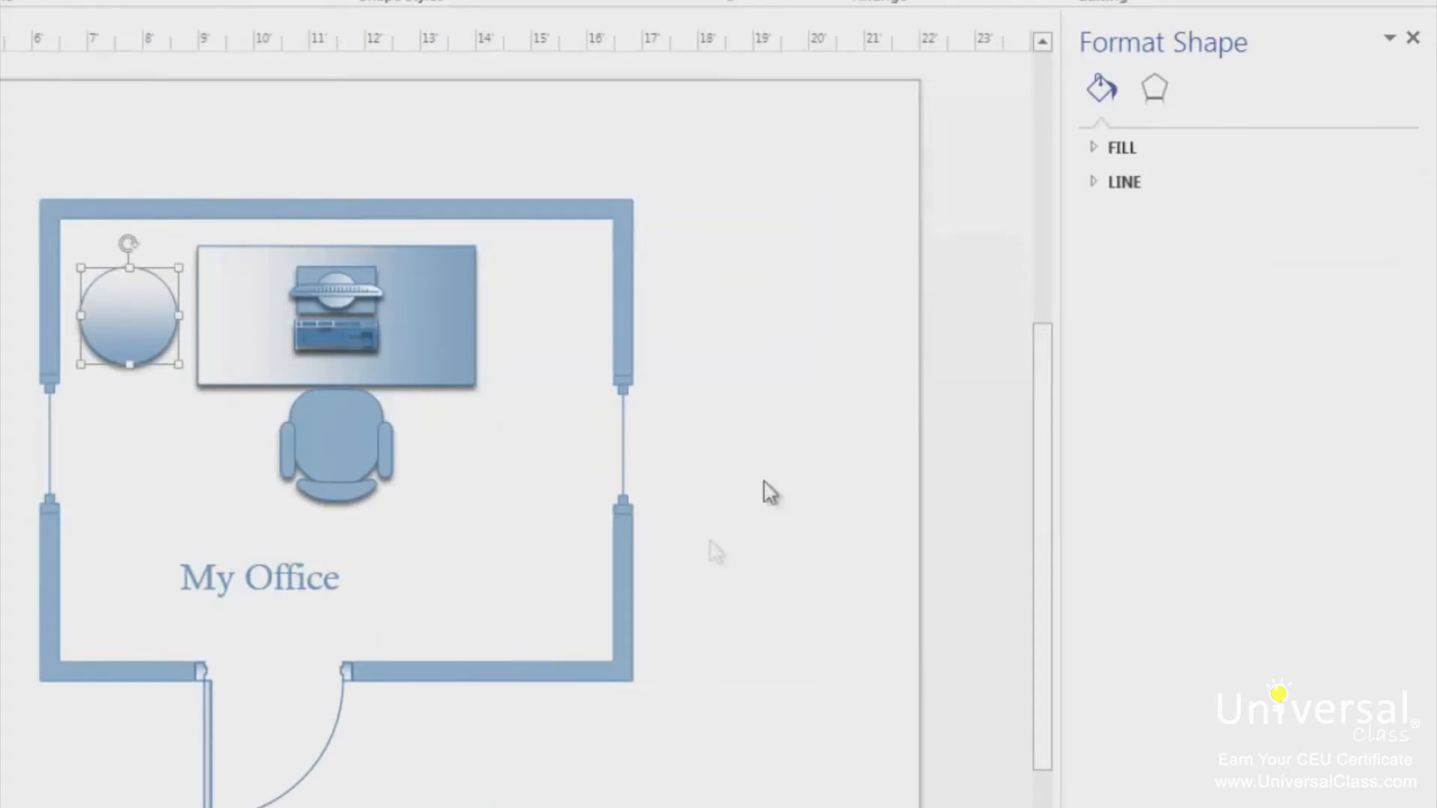
left_click(1094, 157)
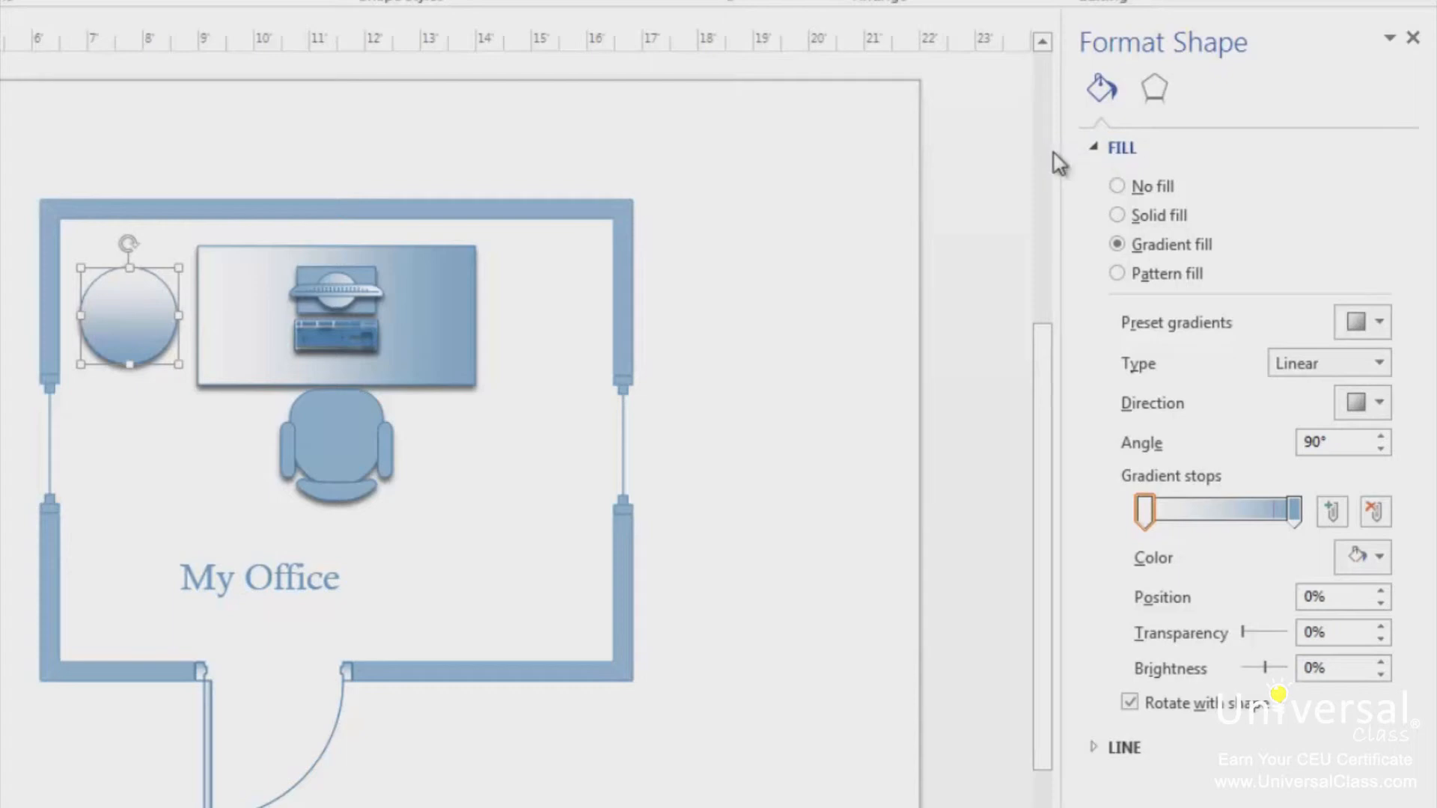
left_click(1176, 217)
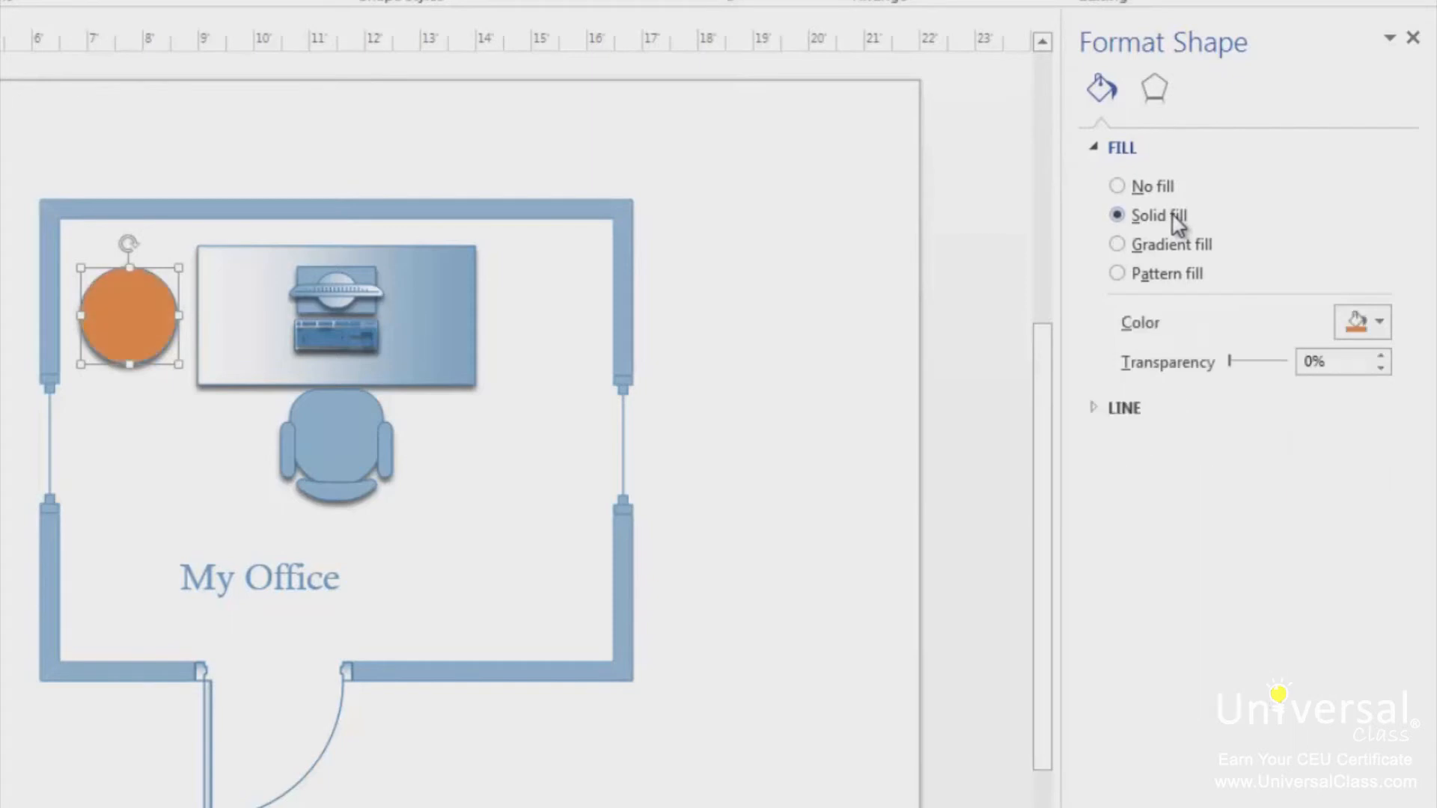
left_click(1379, 324)
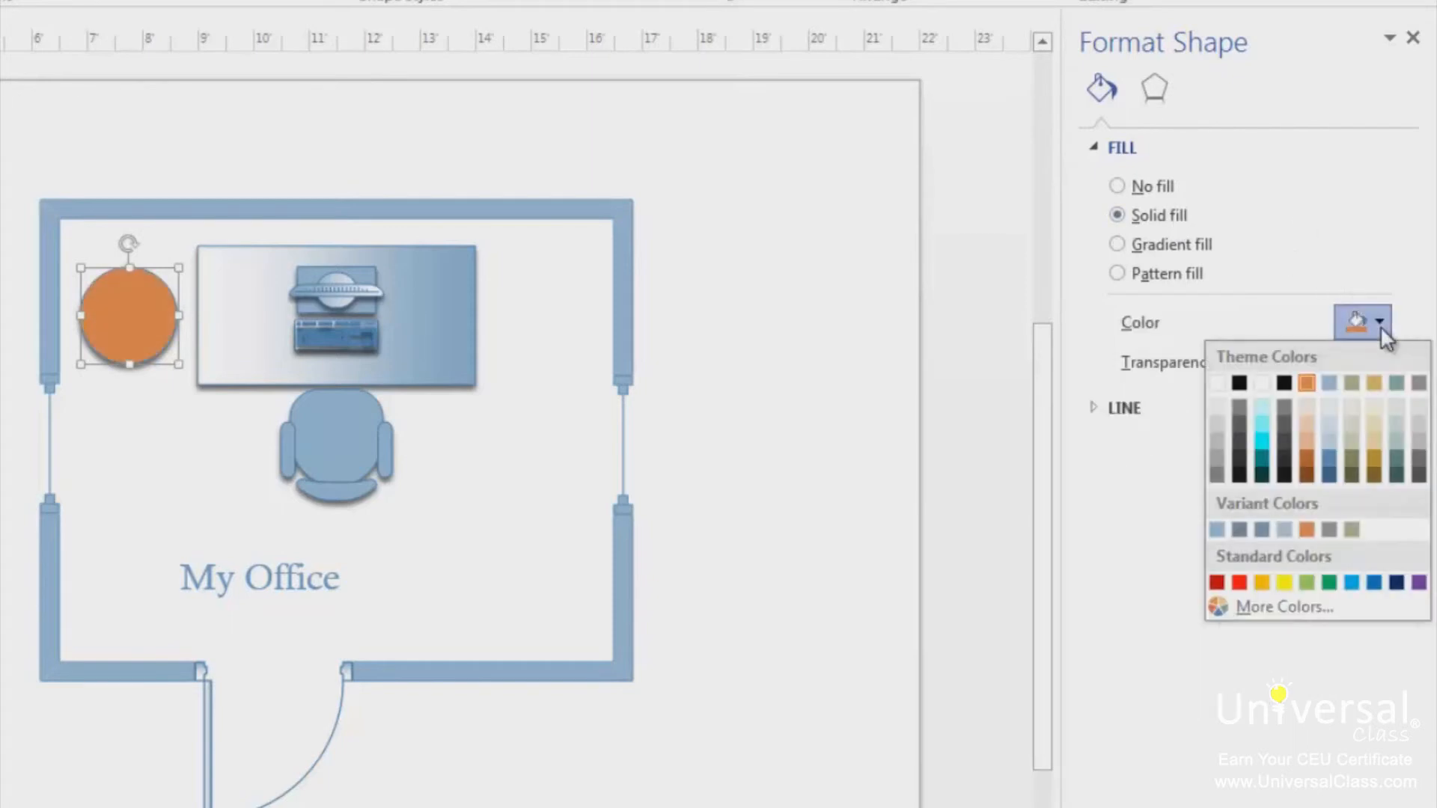
left_click(1378, 454)
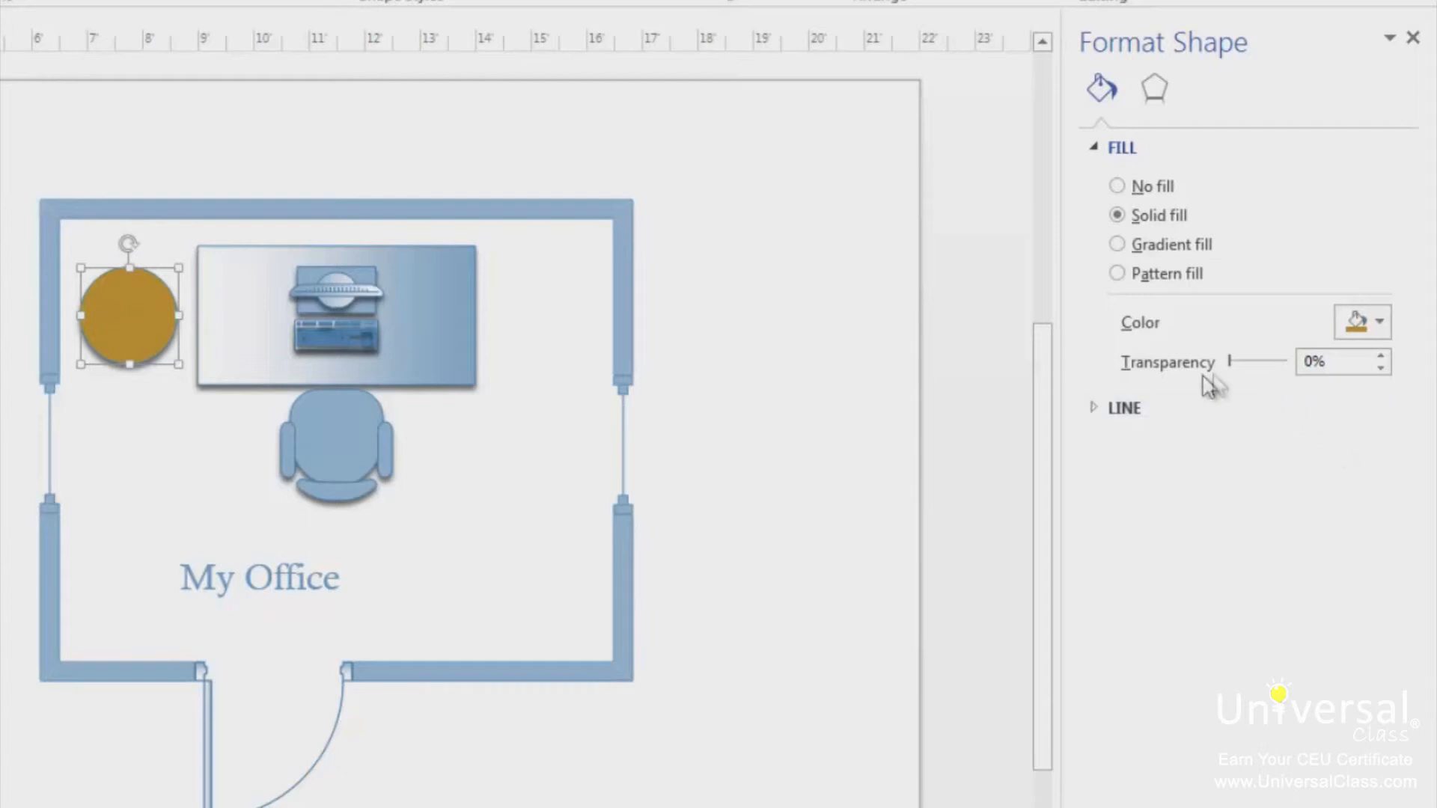
left_click_drag(1344, 361, 1276, 371)
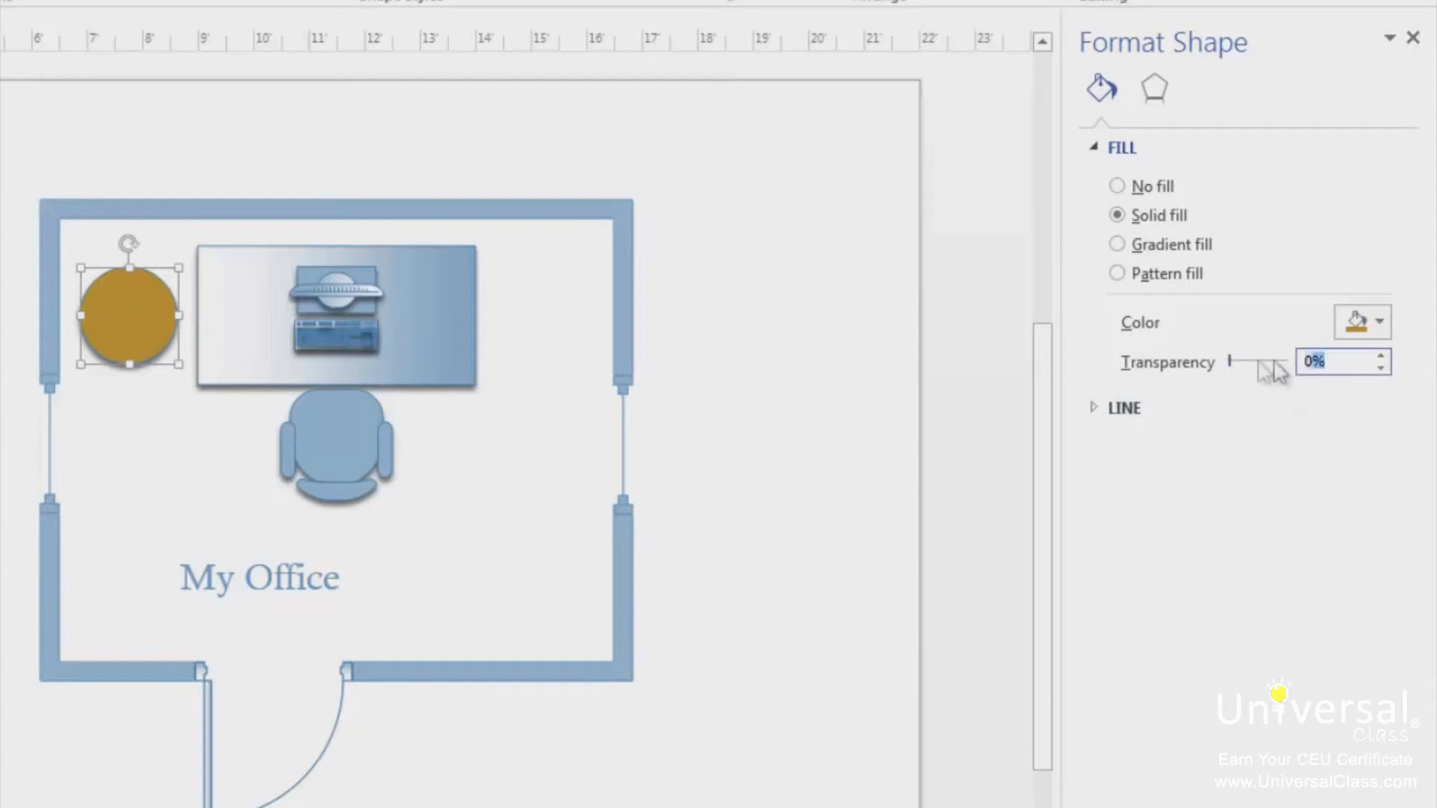
type("50")
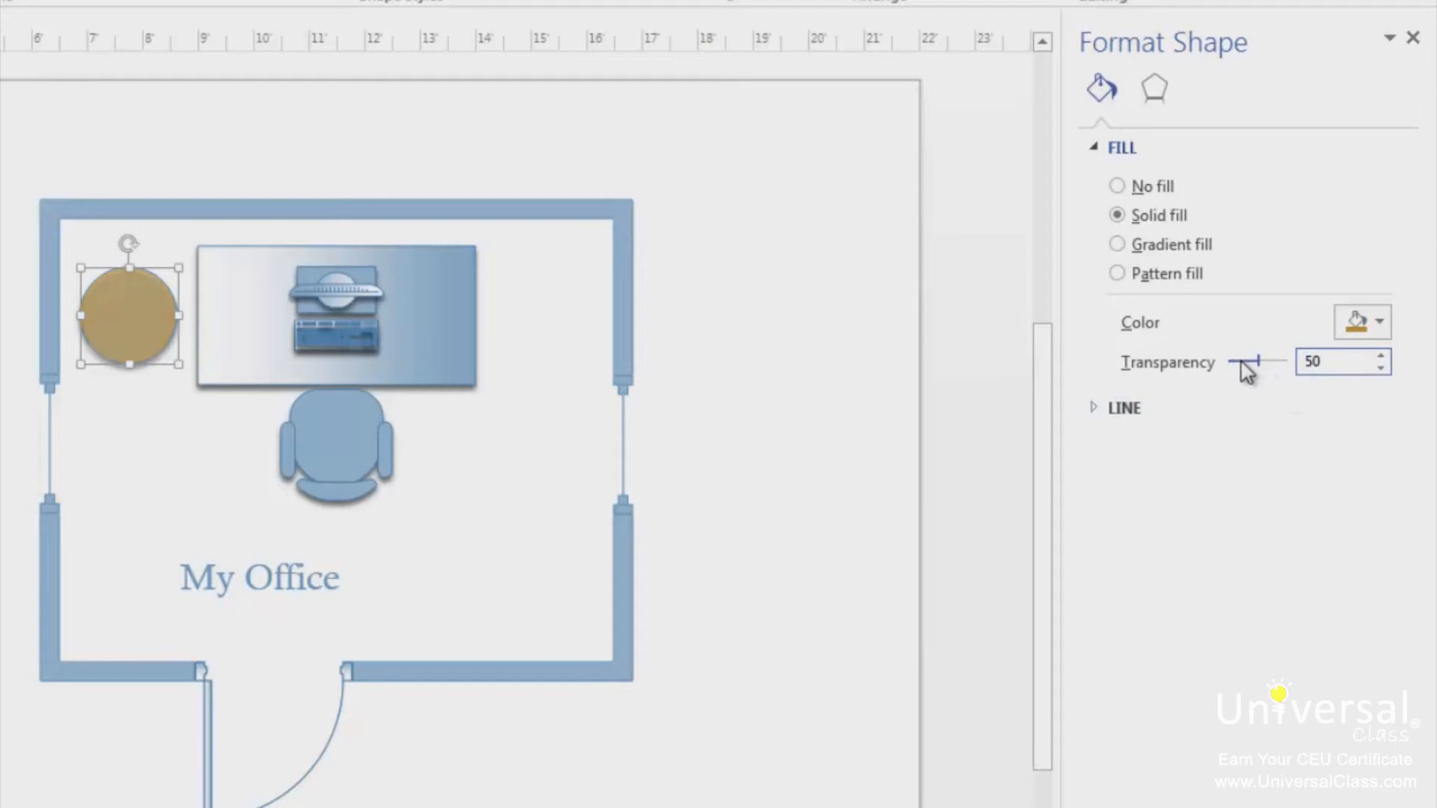
left_click(861, 423)
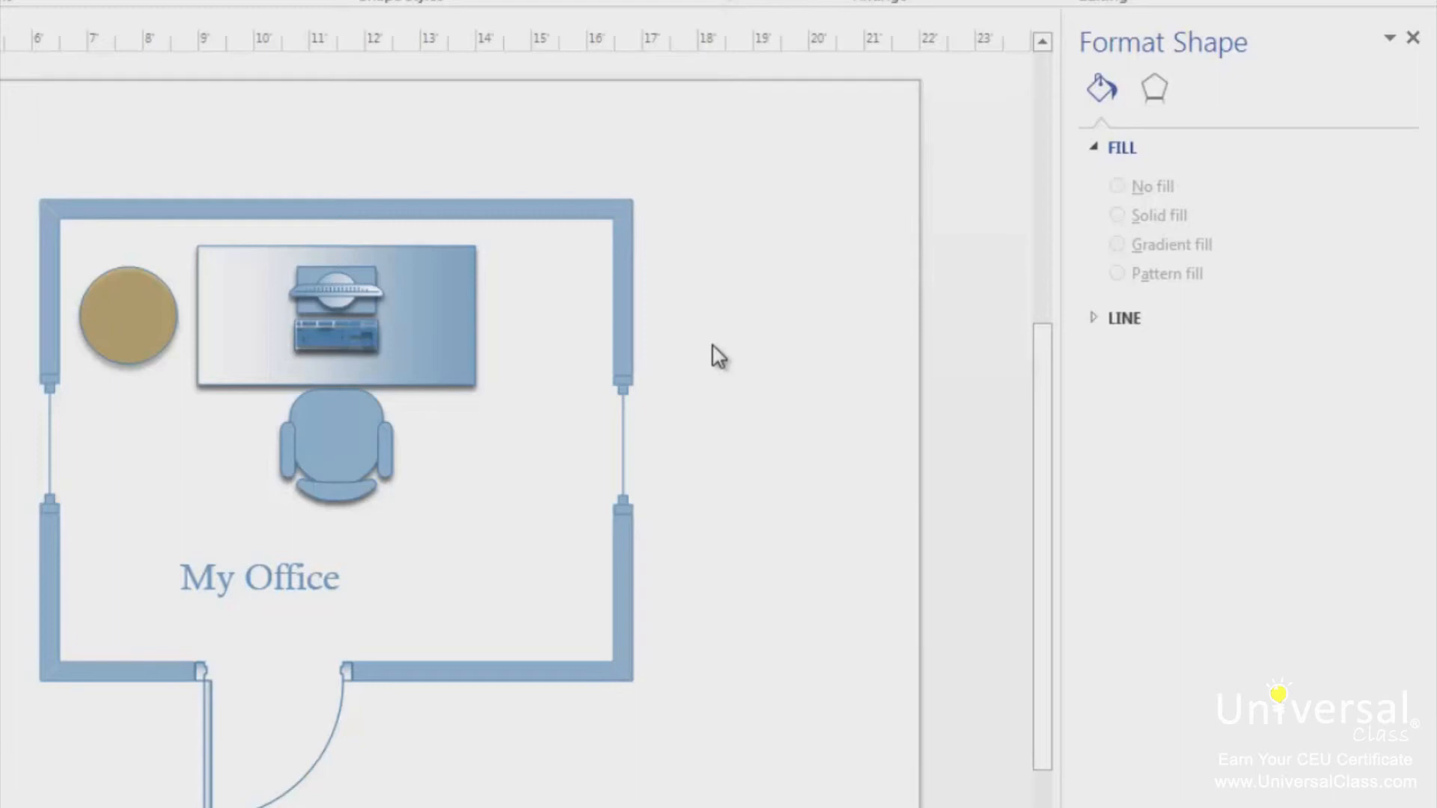
Give the round shape a gradient fill using an olive green preset with a linear direction at a 0° angle.
left_click(160, 313)
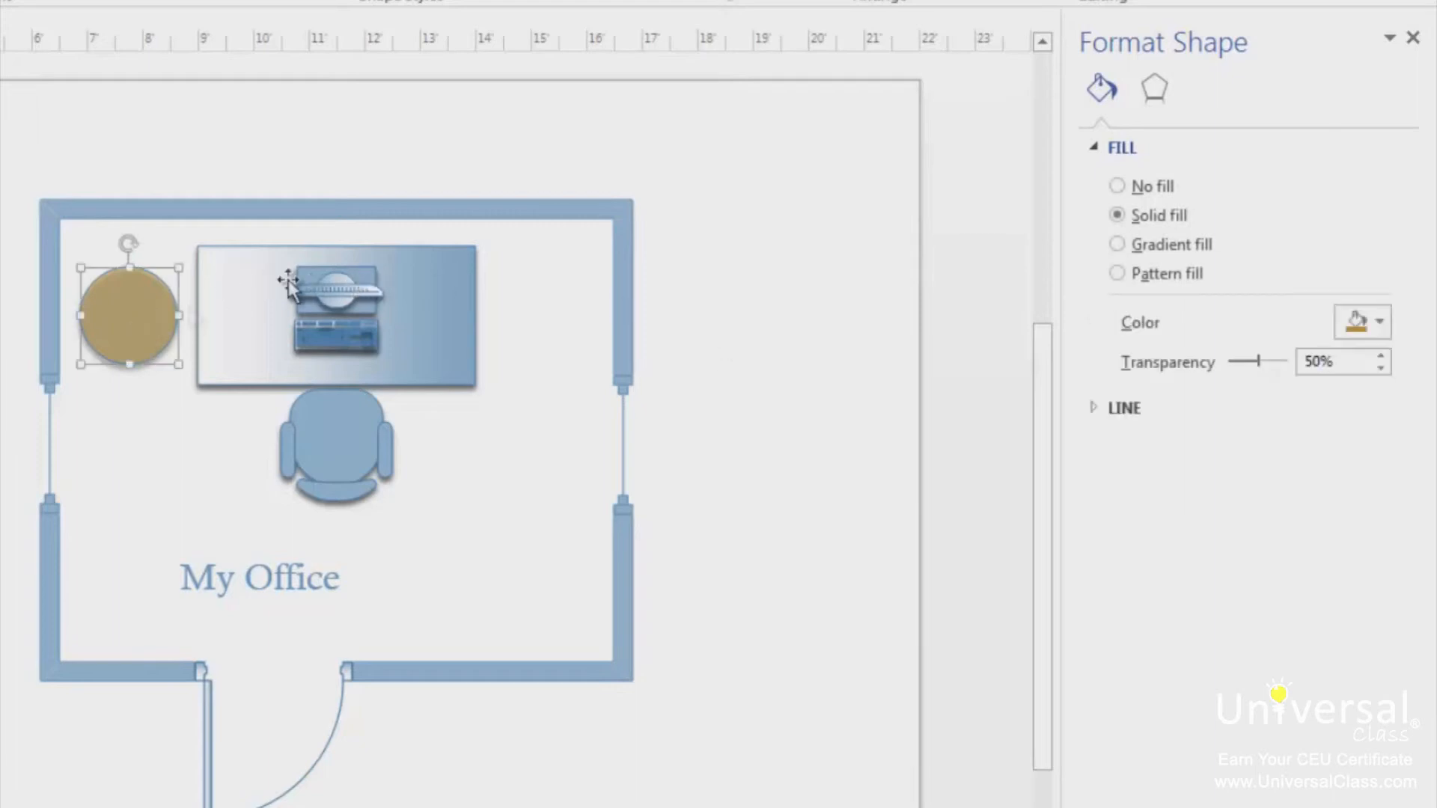
left_click(1158, 247)
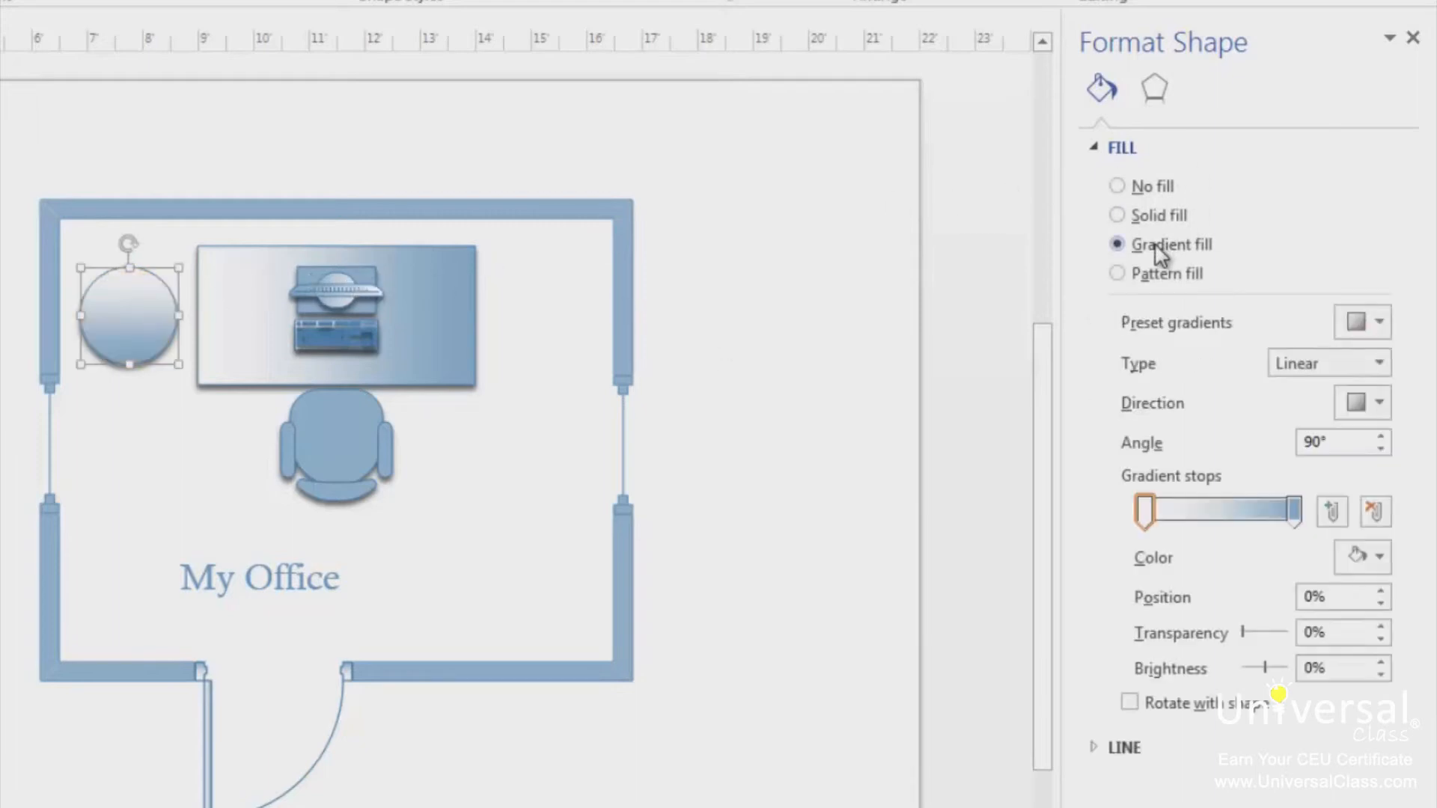
left_click(1366, 324)
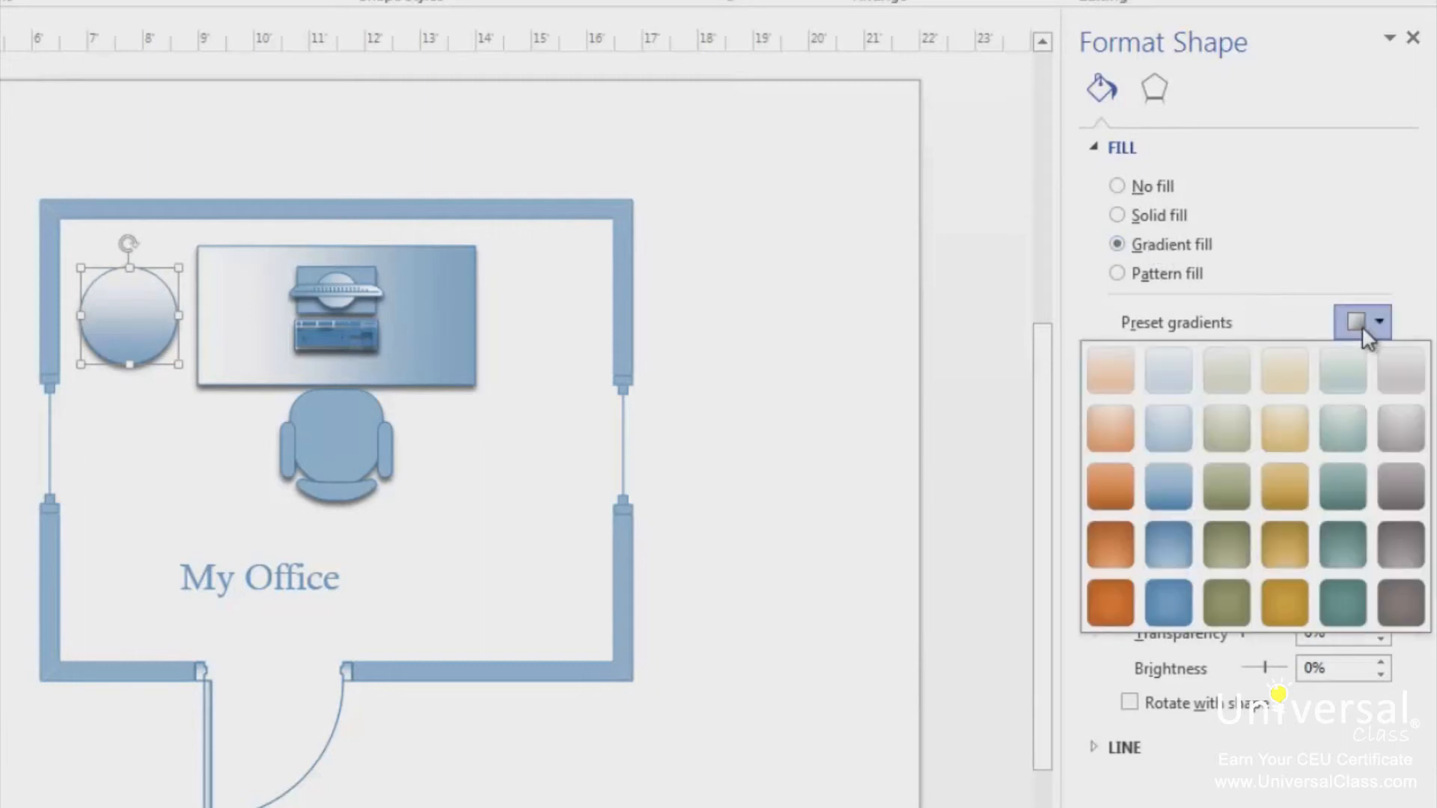
left_click(1227, 483)
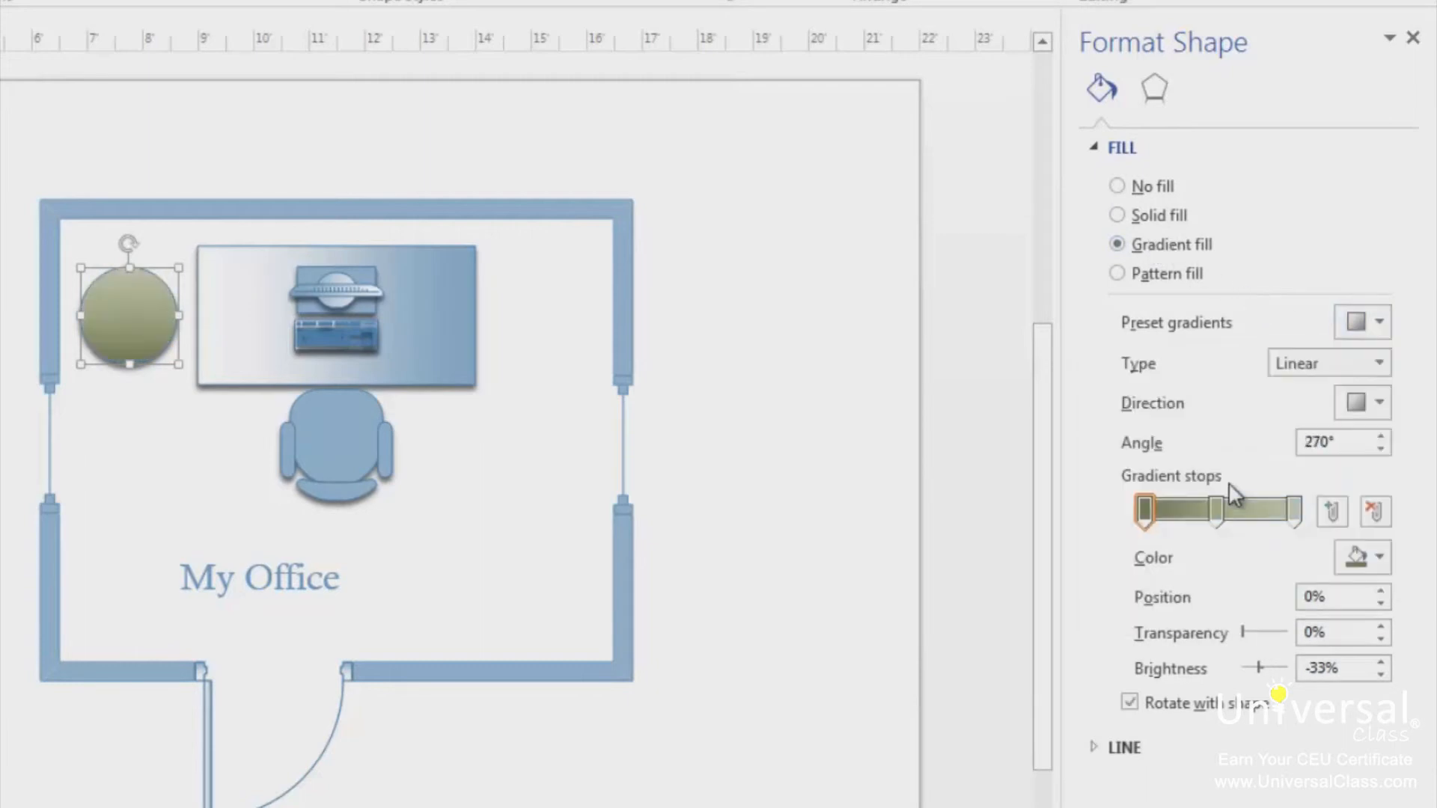
left_click(1383, 404)
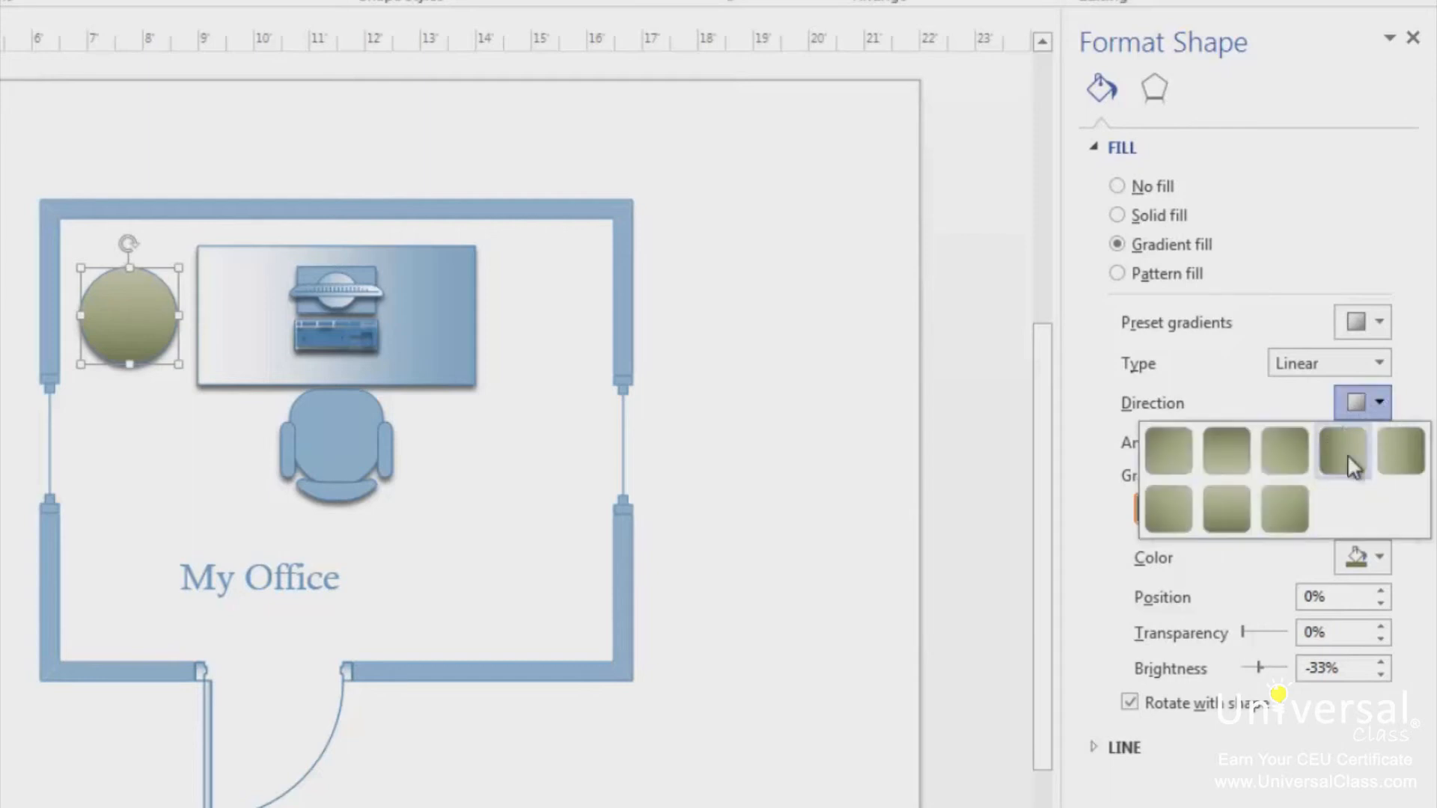
left_click(1358, 467)
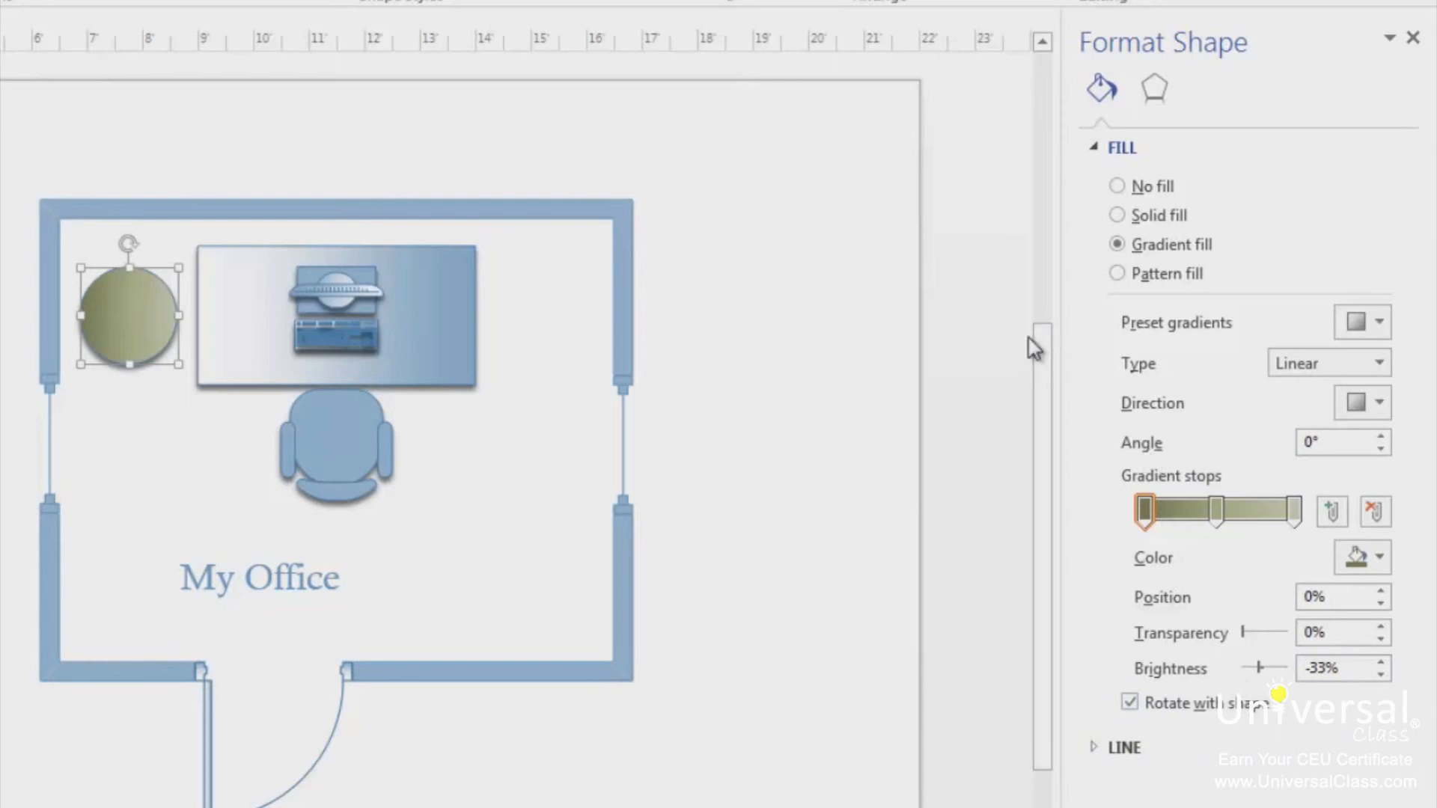
Give the round shape beside the desk a pattern fill using crosshatch pattern 04 and deselect it.
left_click(1126, 276)
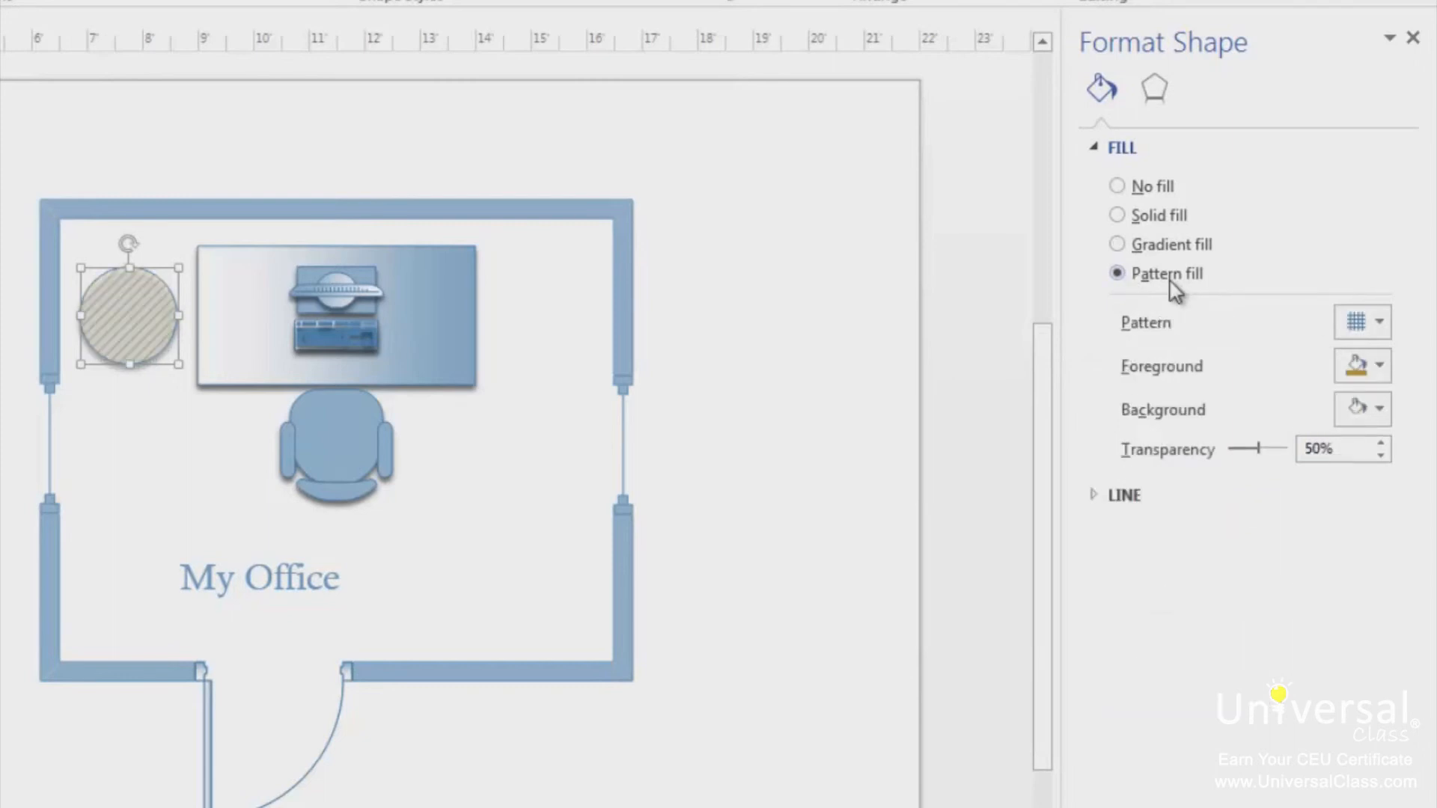
left_click(1364, 323)
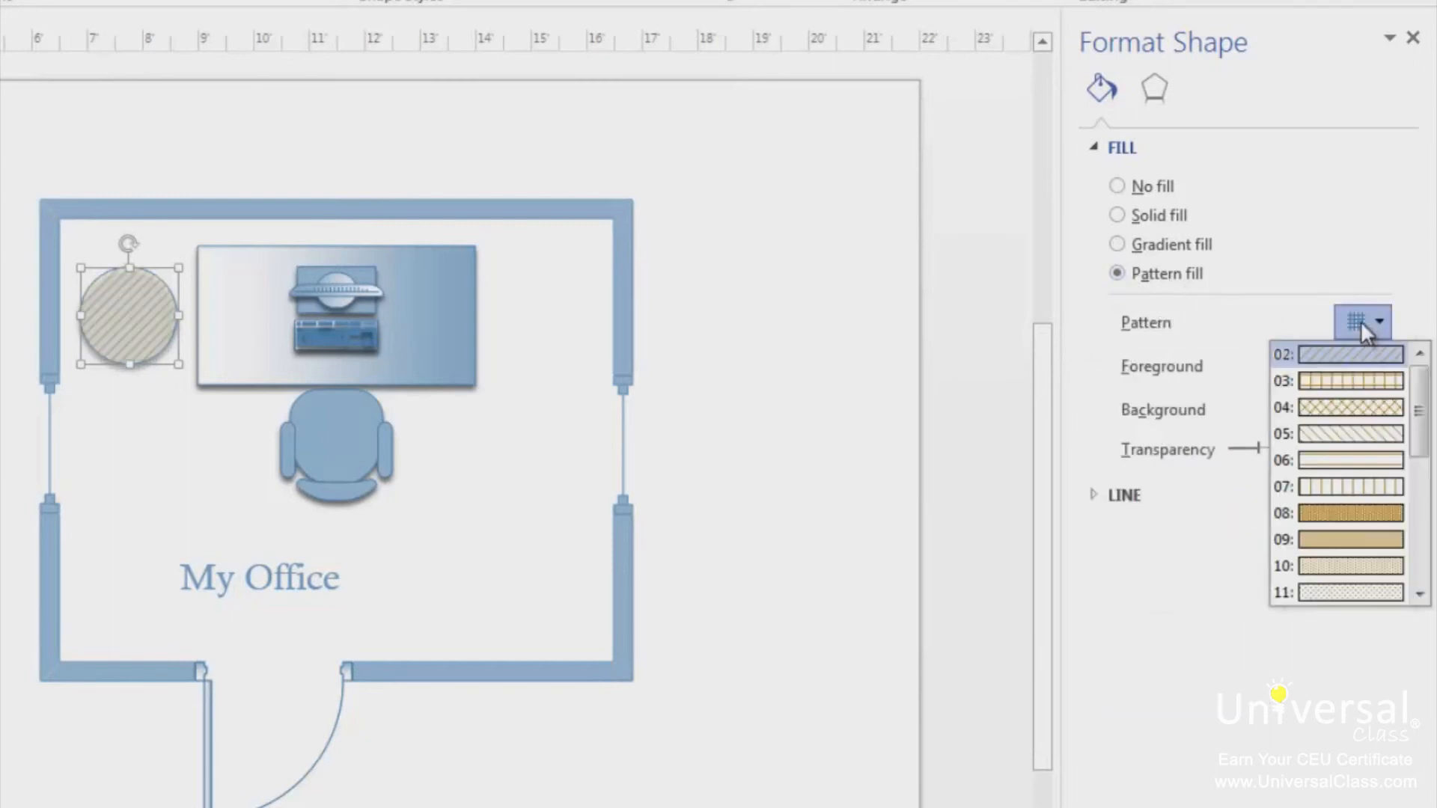
left_click(1371, 408)
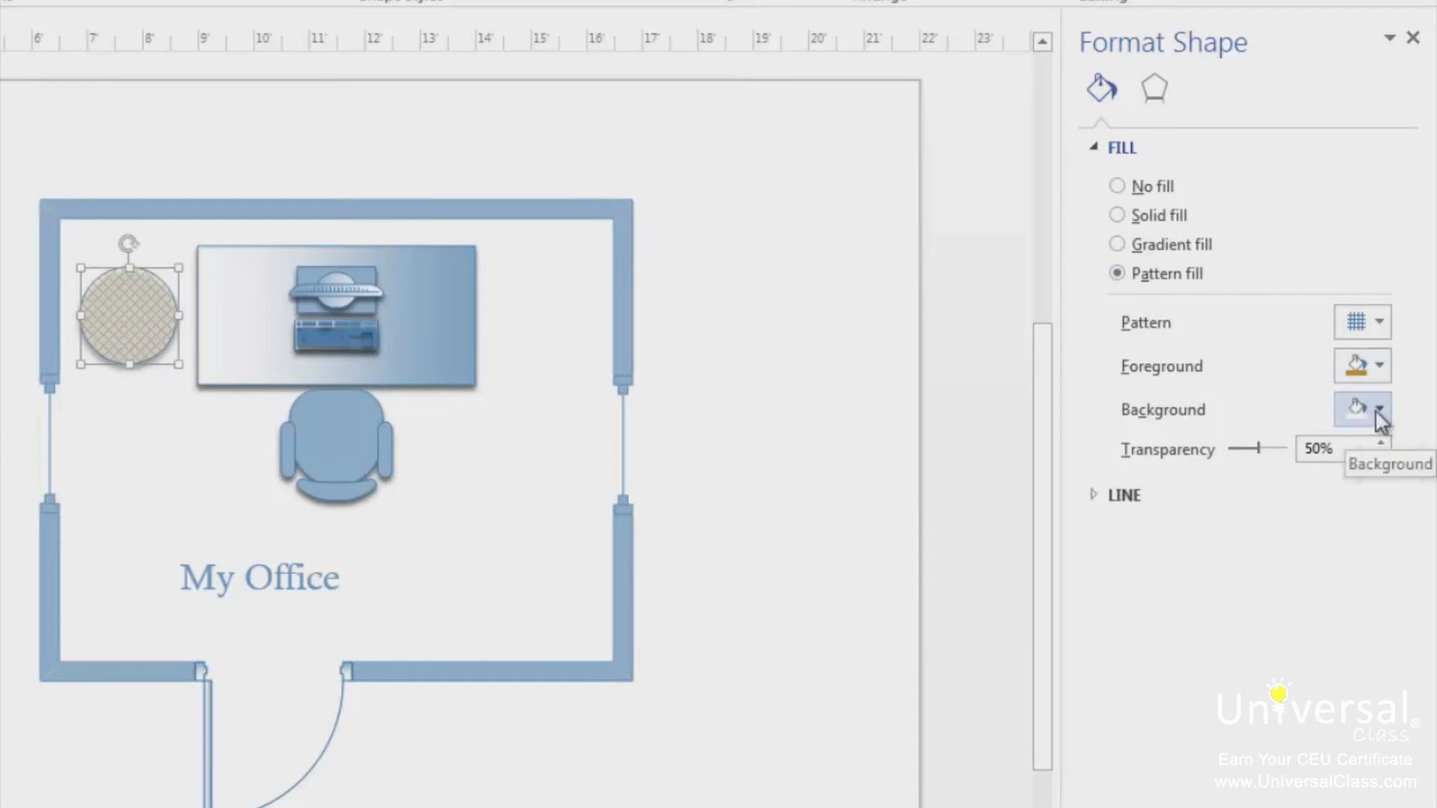
left_click(880, 389)
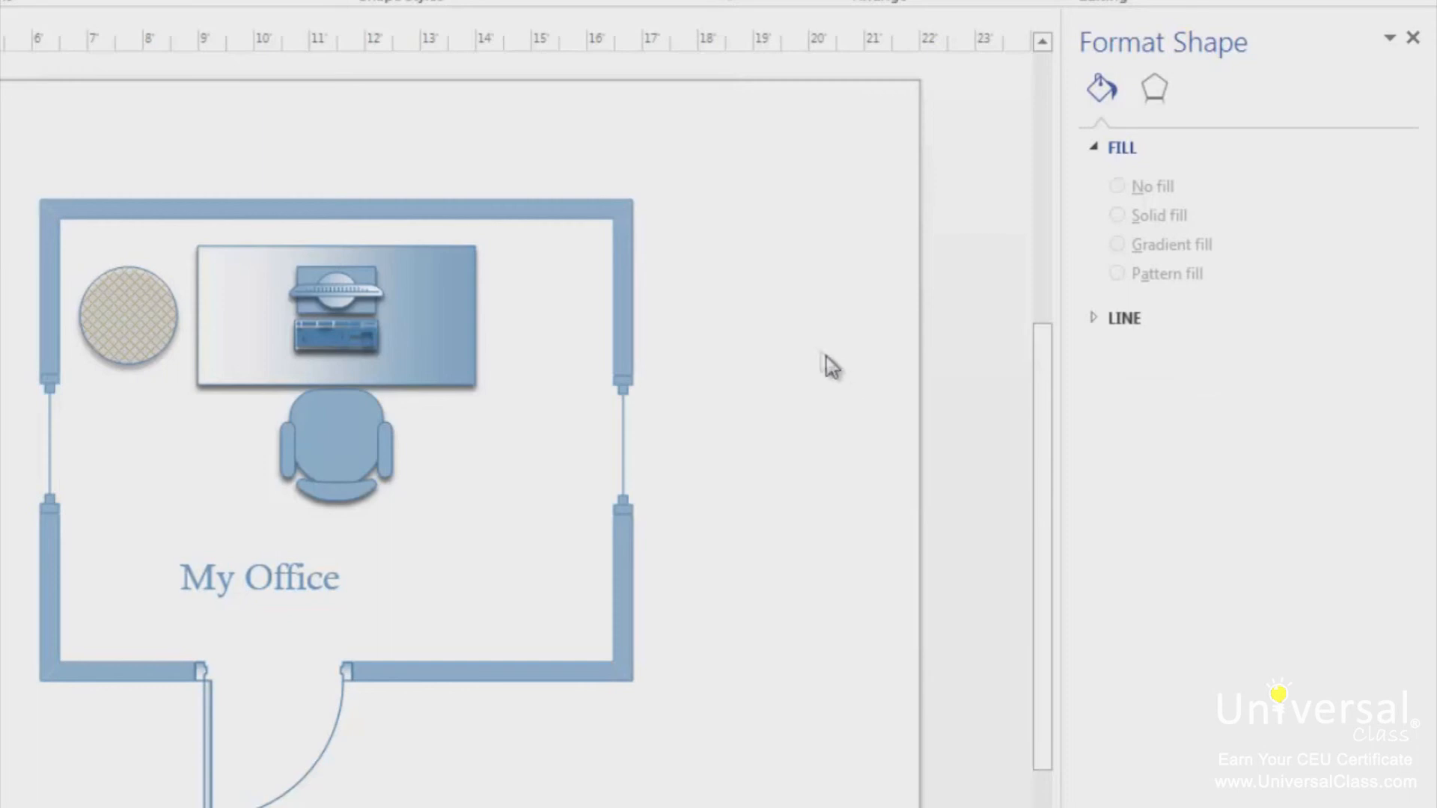
Bring up the round shape's Format Shape settings, collapsing the fill options and expanding the line options.
right_click(115, 322)
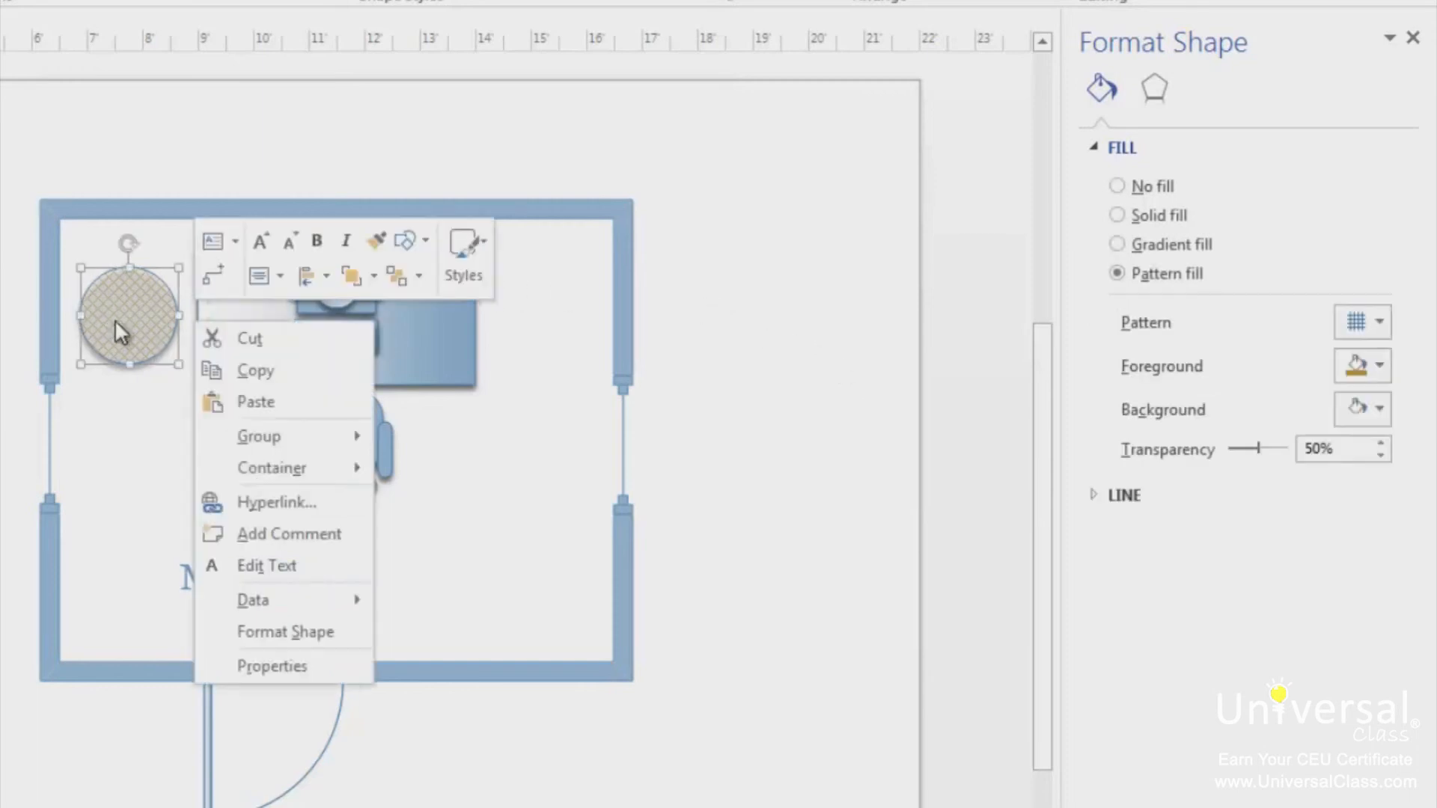
left_click(297, 633)
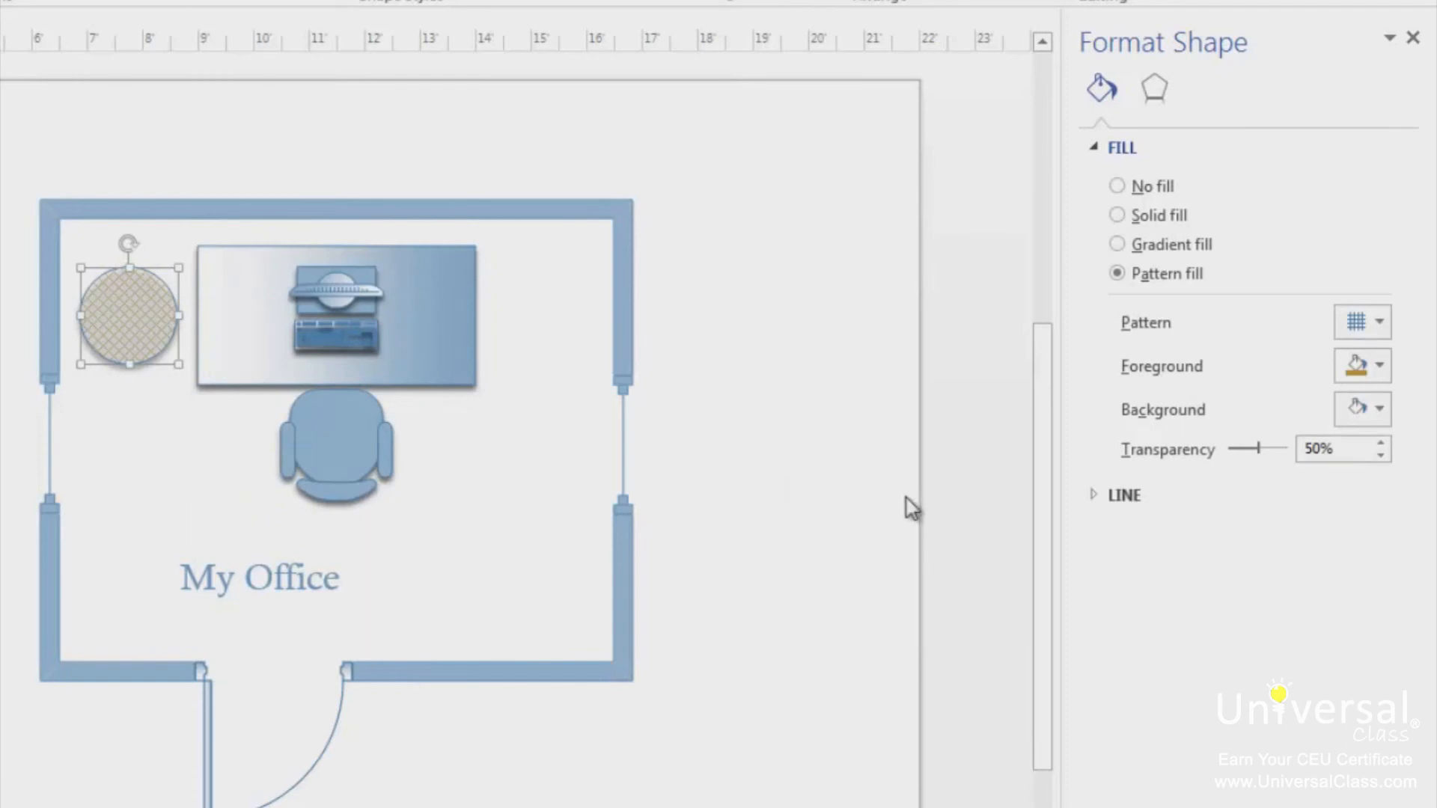
left_click(1091, 149)
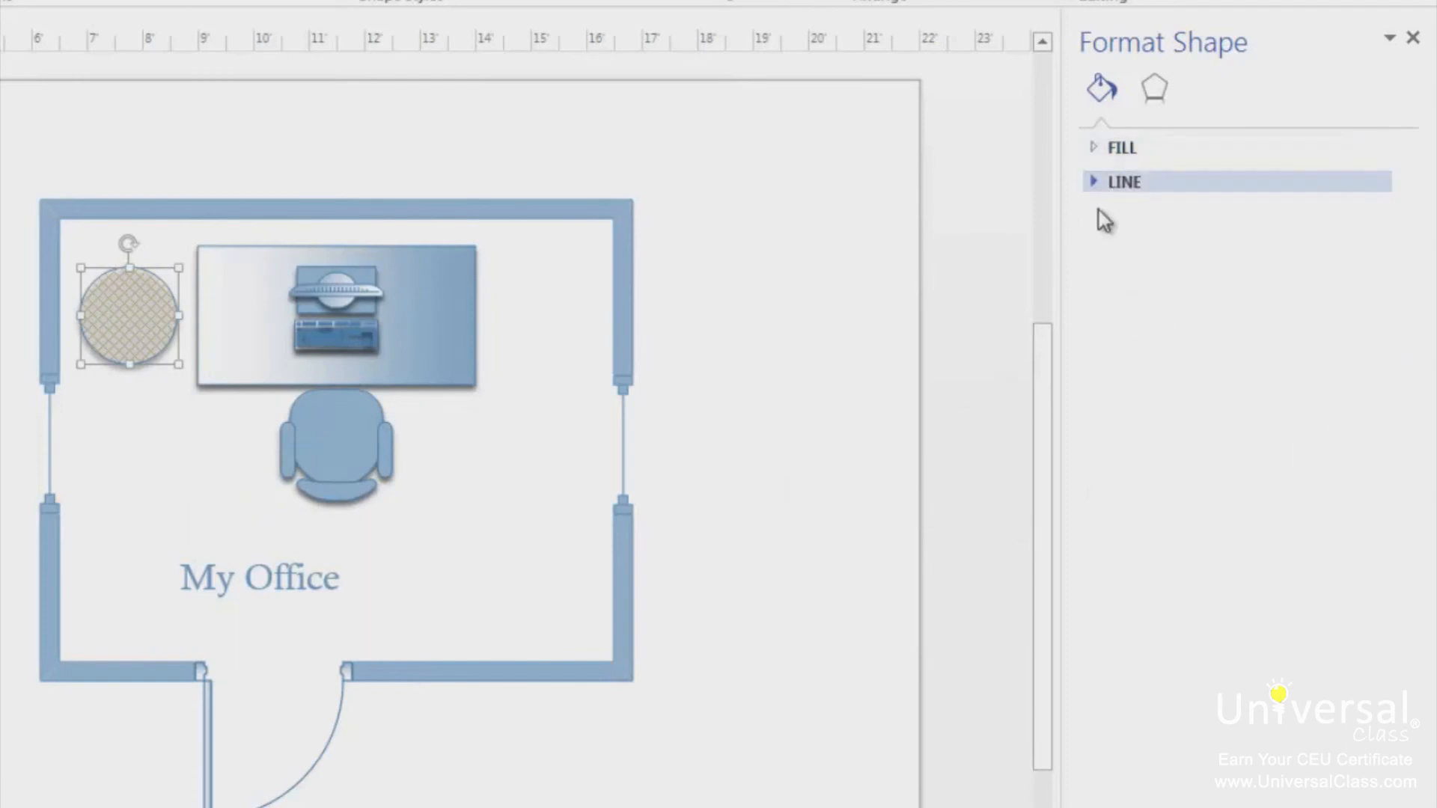
left_click(1097, 183)
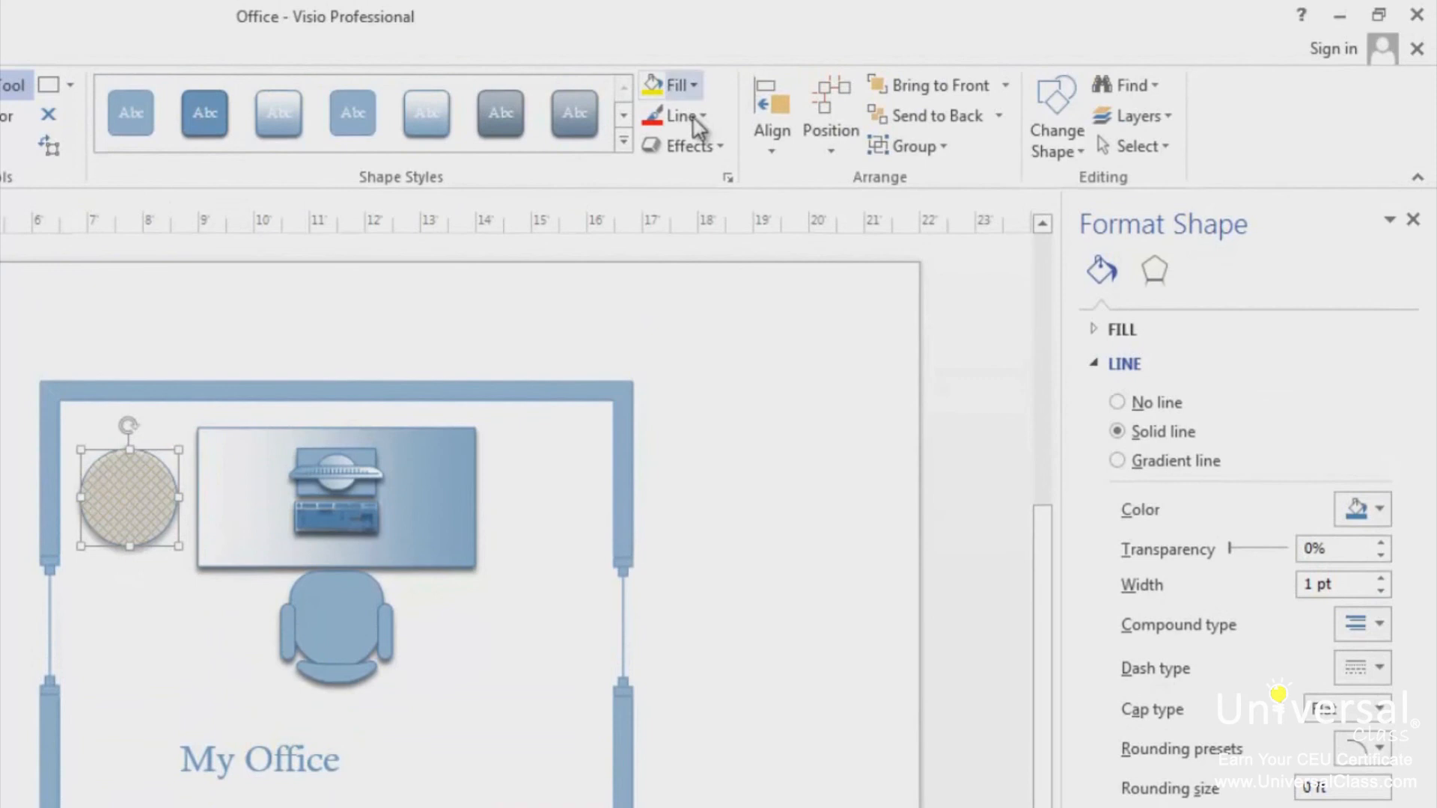
Set the round shape's line color to the standard red and deselect the shape.
left_click(705, 119)
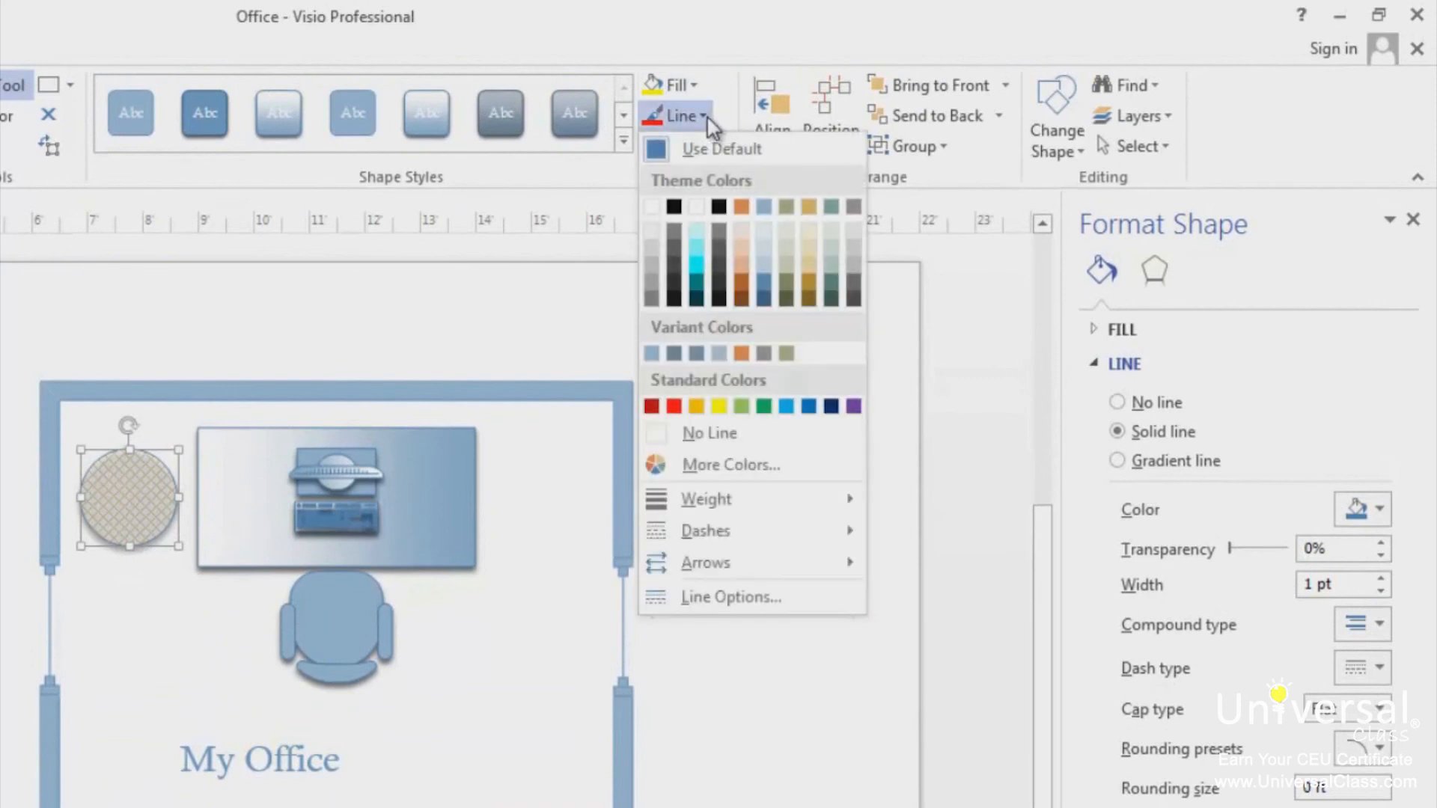
left_click(725, 26)
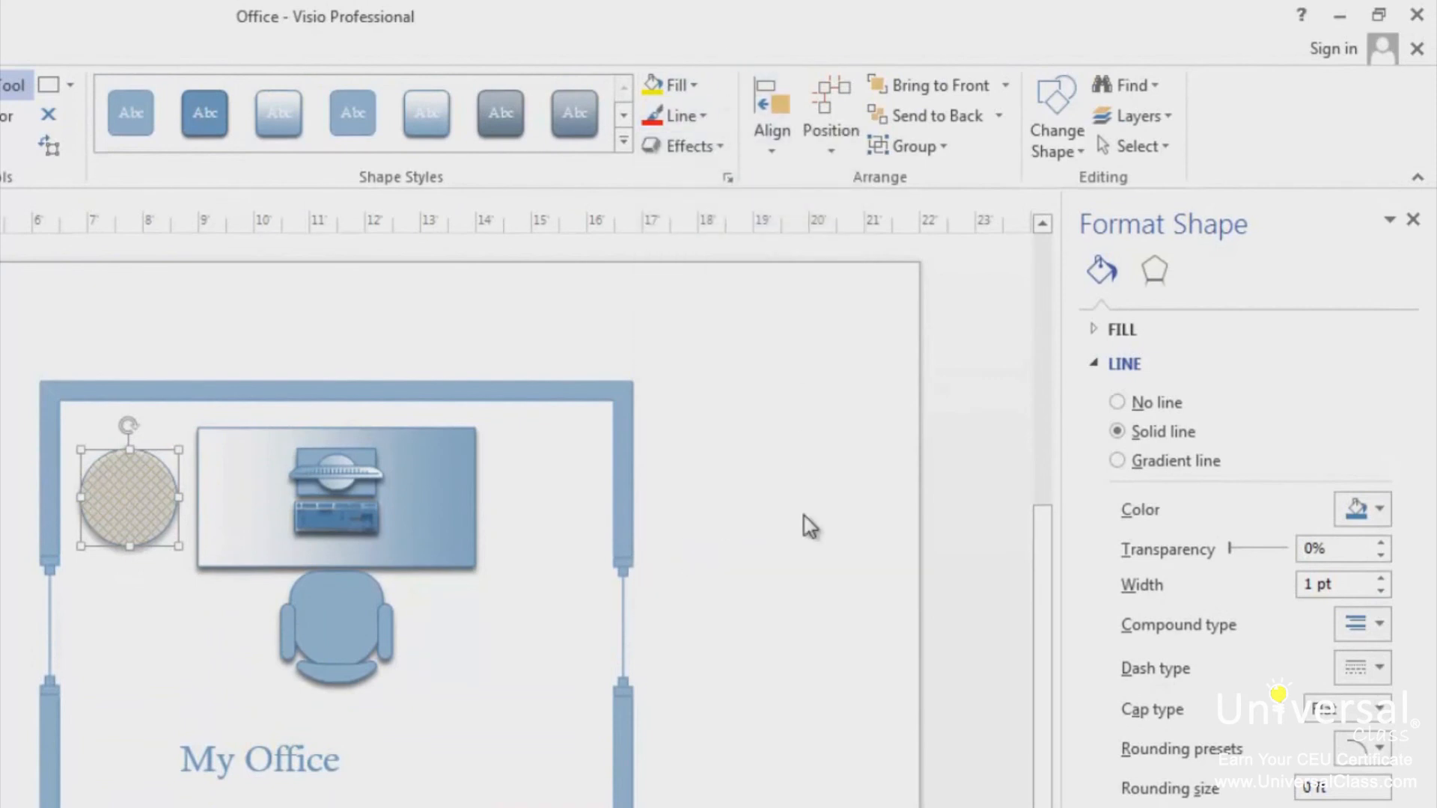
left_click(689, 115)
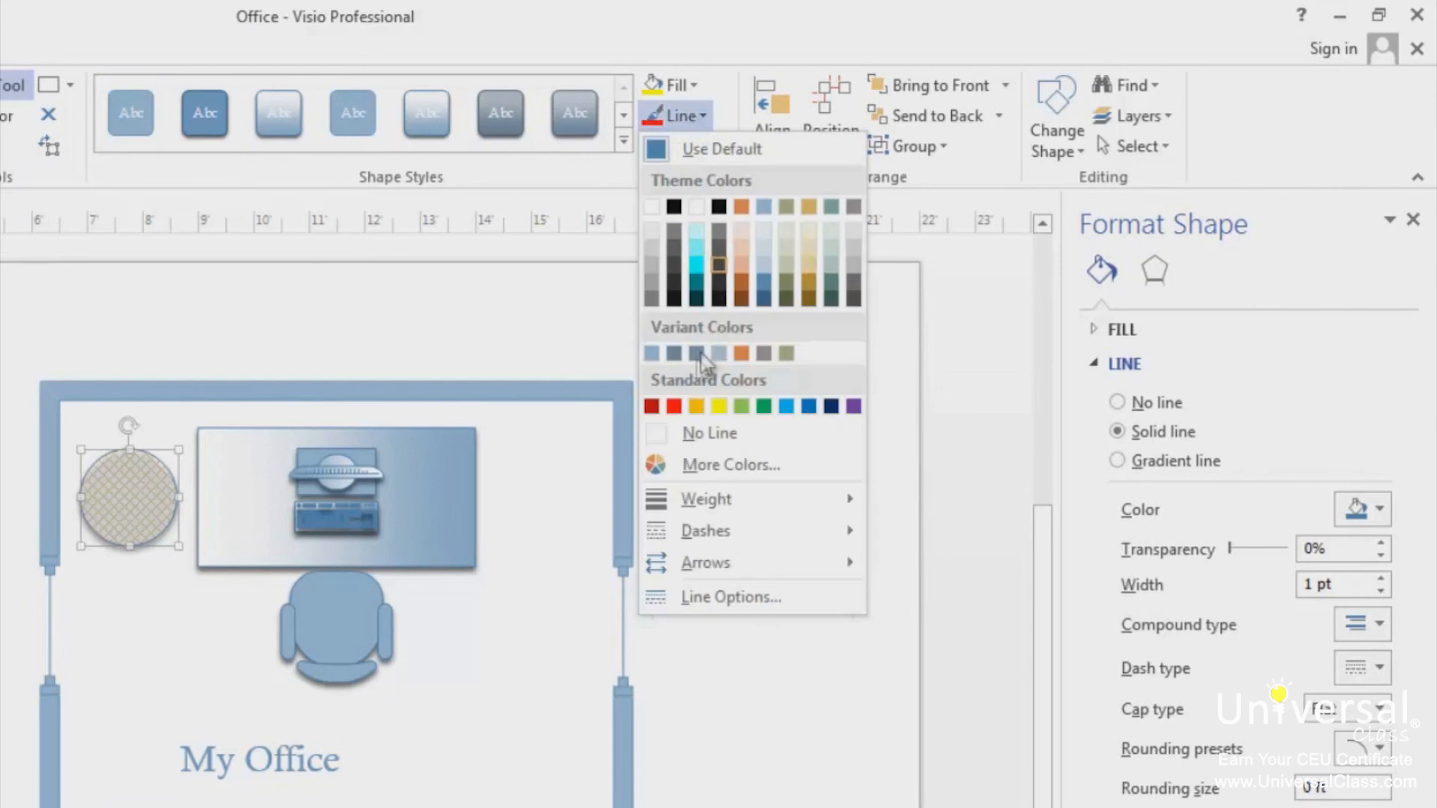
left_click(674, 406)
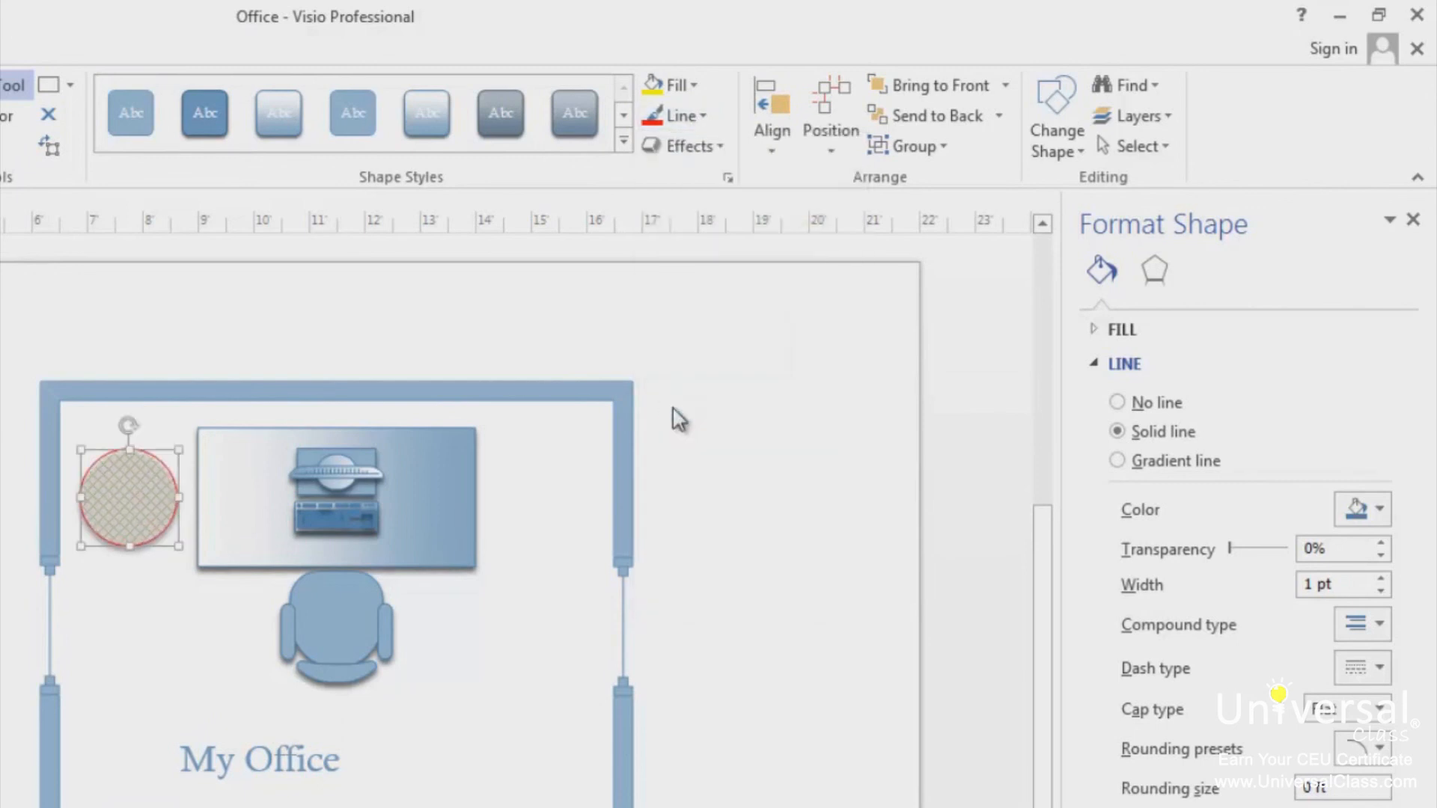
left_click(812, 509)
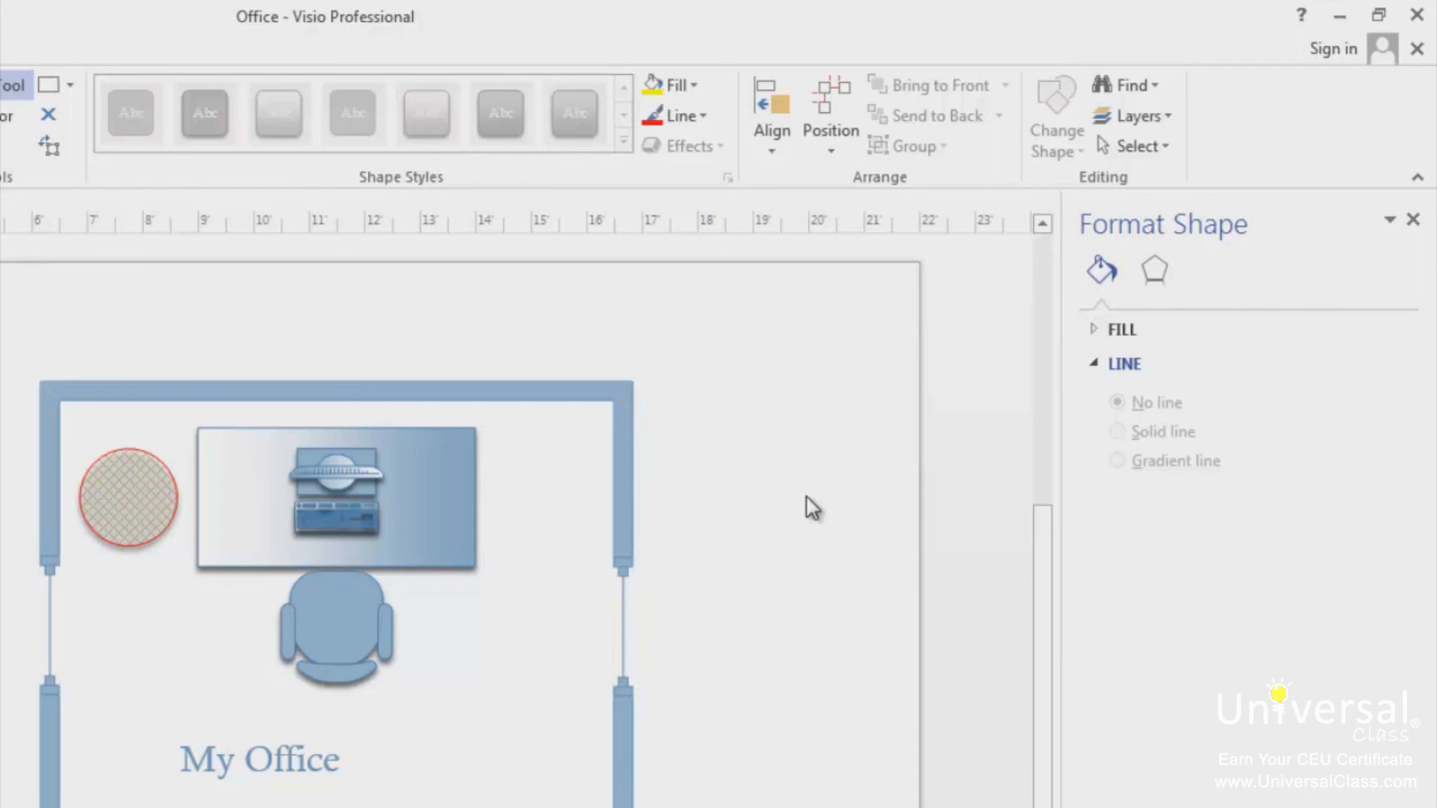
Apply an outer shadow offset to the right to the chair below the desk and deselect it.
left_click(315, 636)
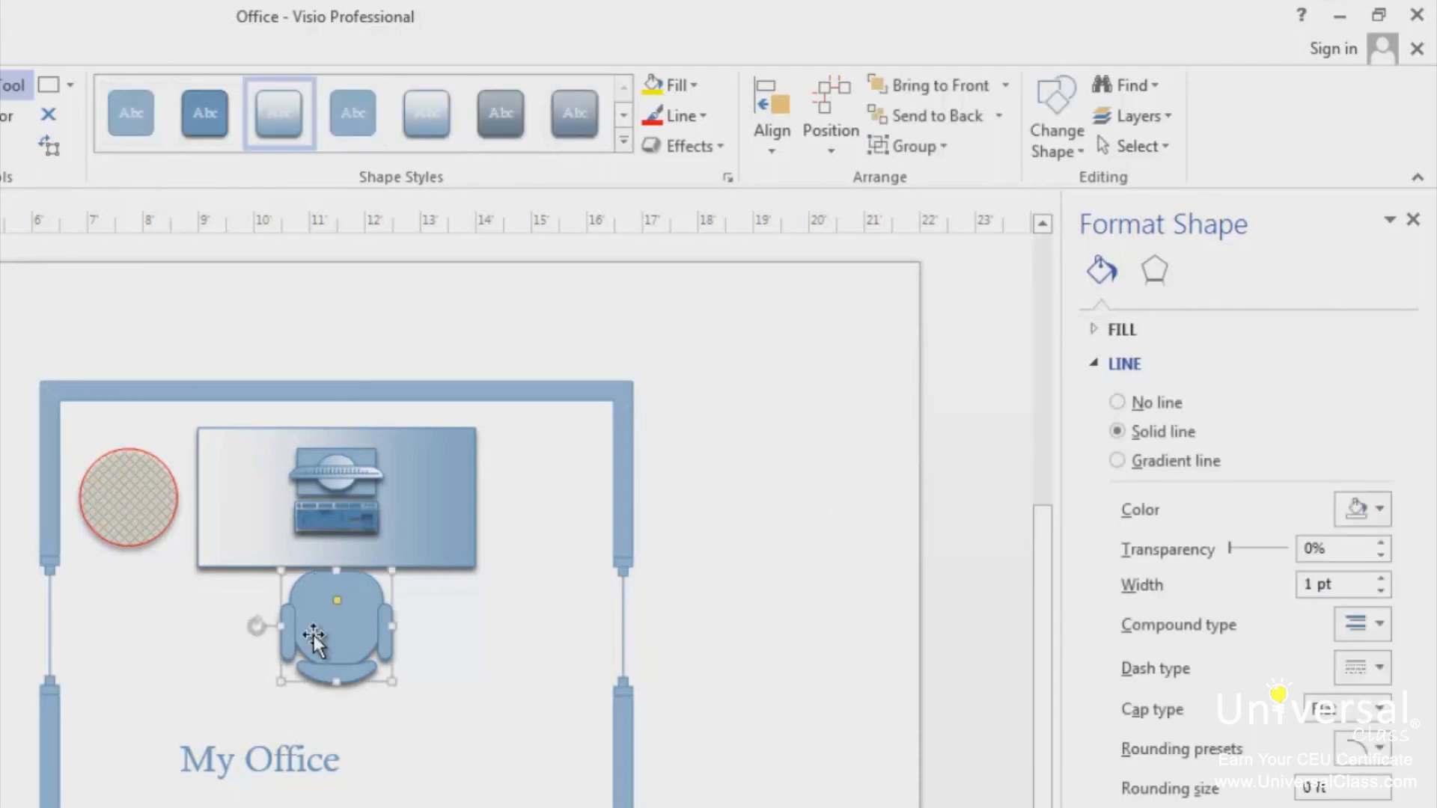
left_click(722, 147)
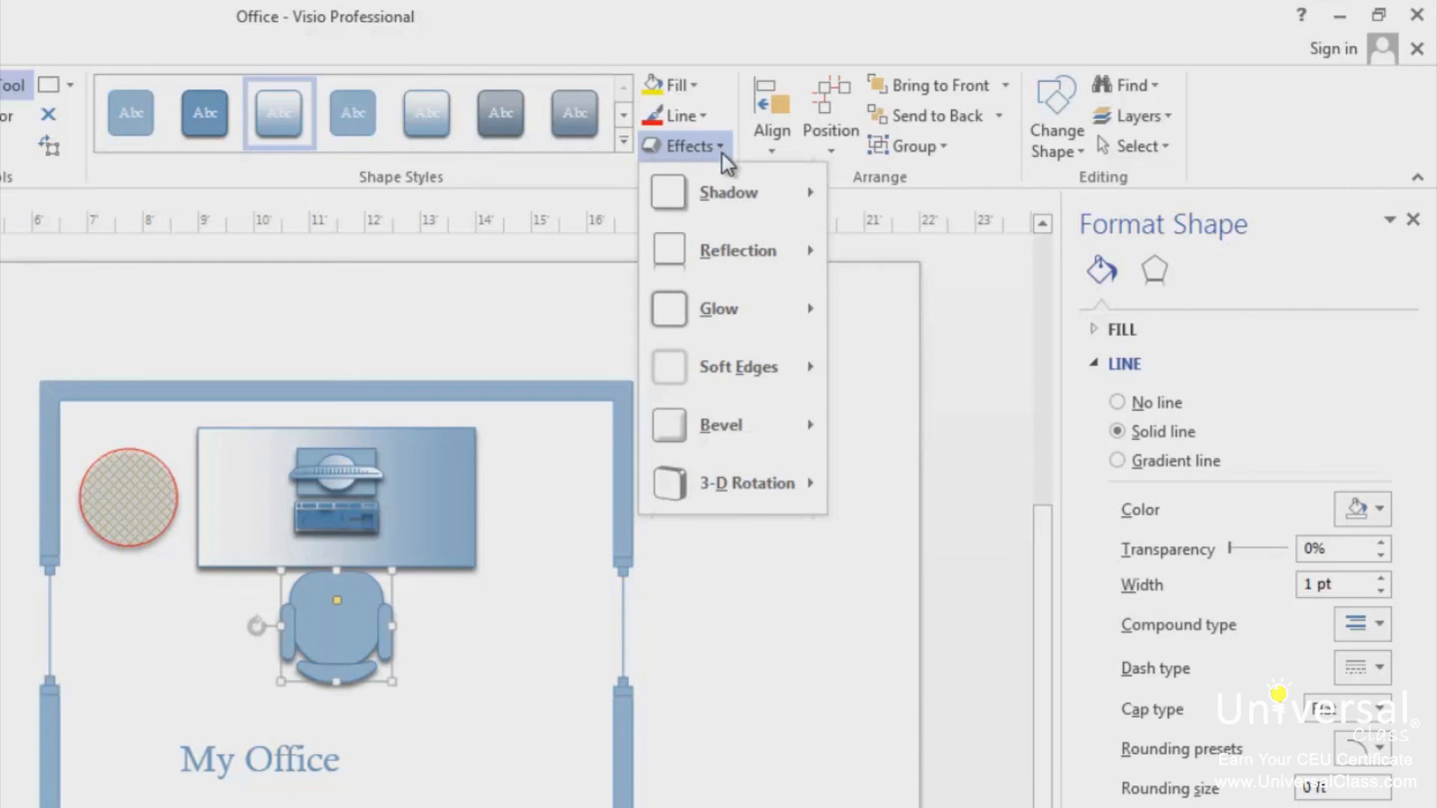
mouse_move(748, 199)
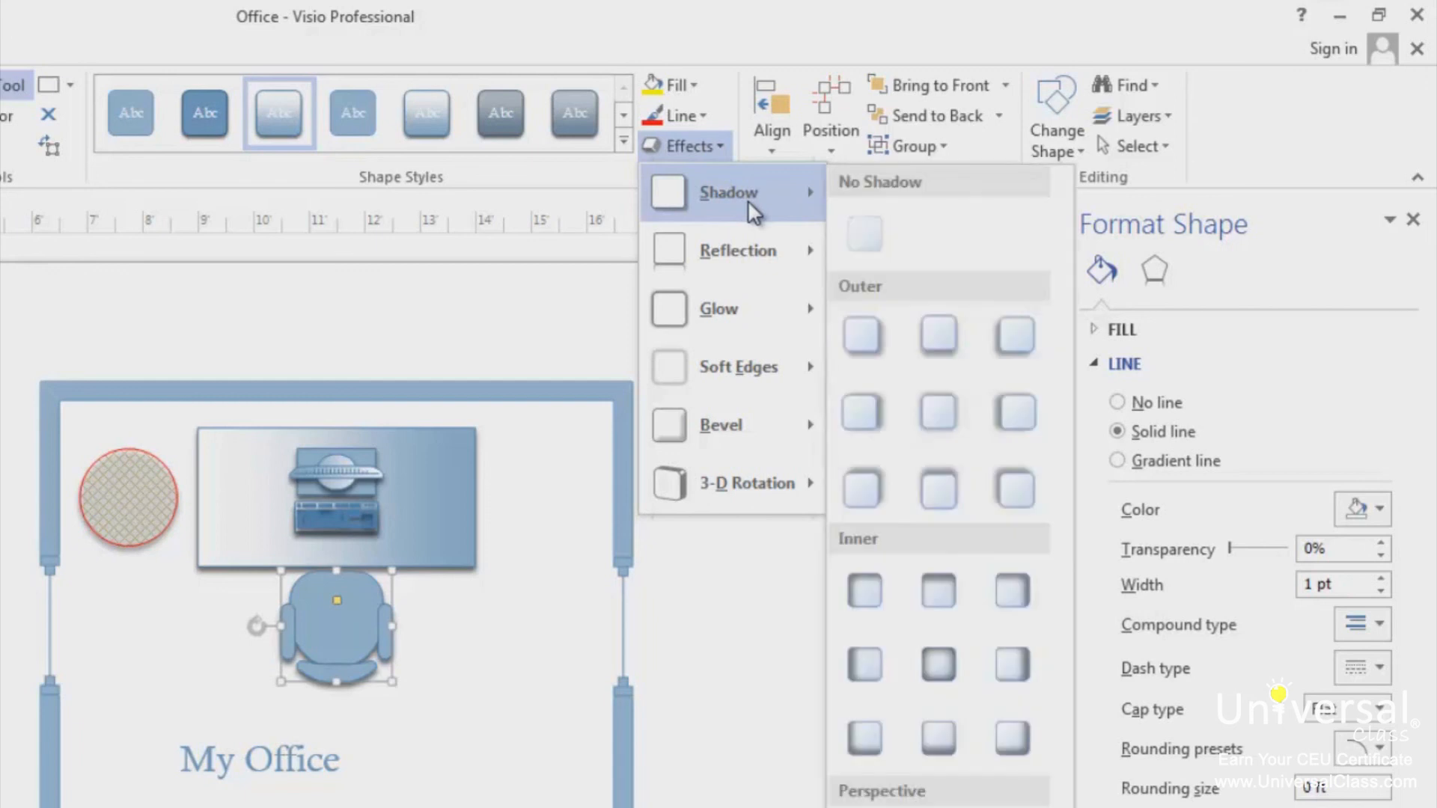
left_click(858, 425)
left_click(861, 434)
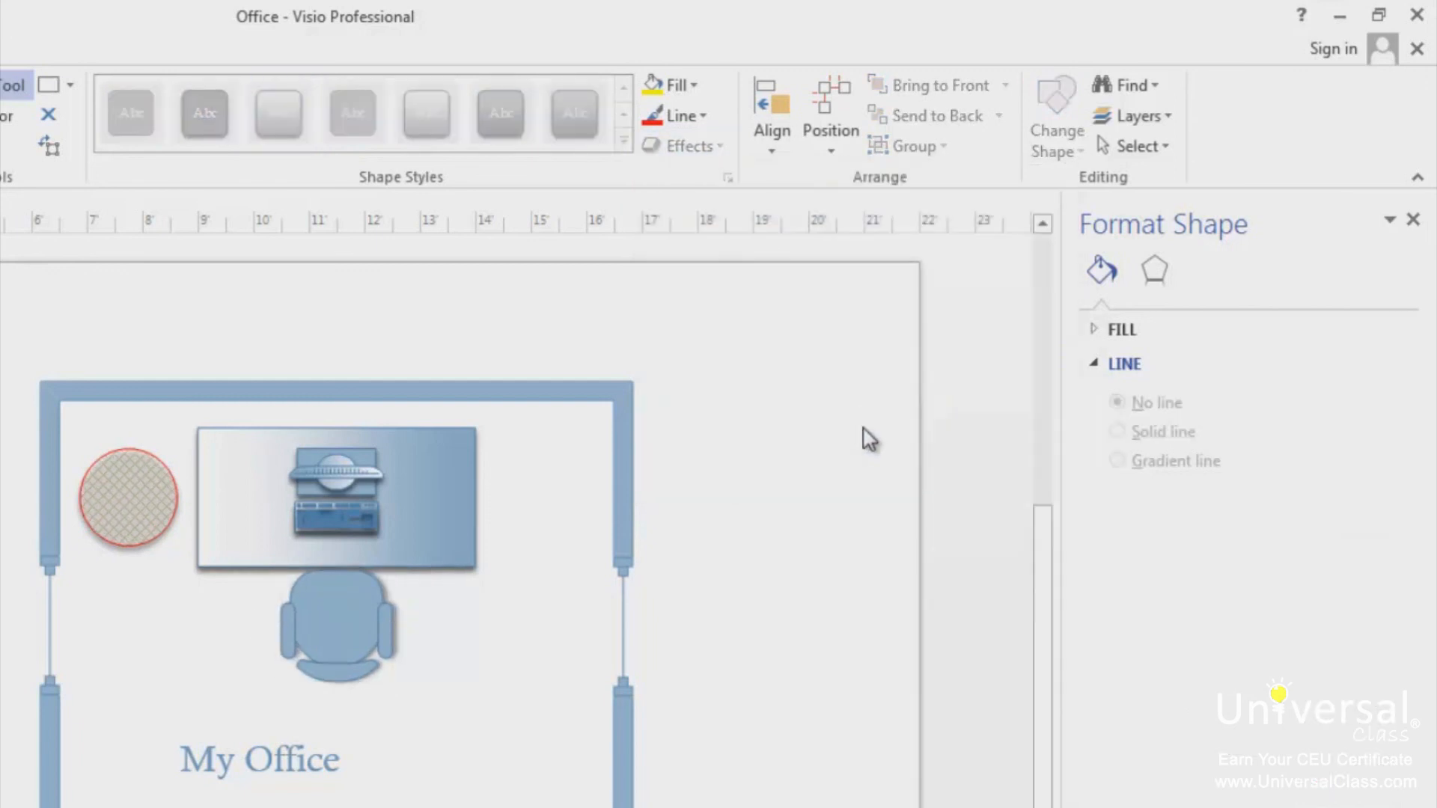